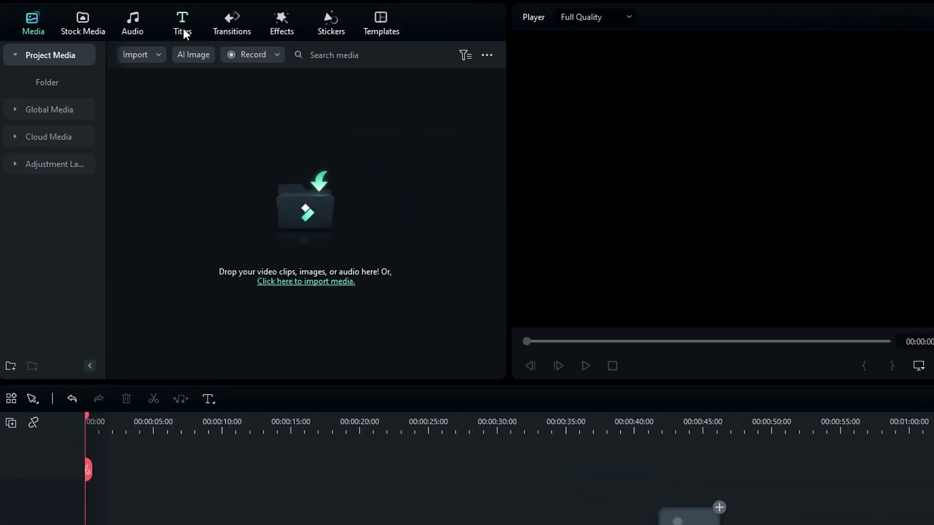
Add the favorite Default Title to the start of the video track on the timeline.
left_click(183, 31)
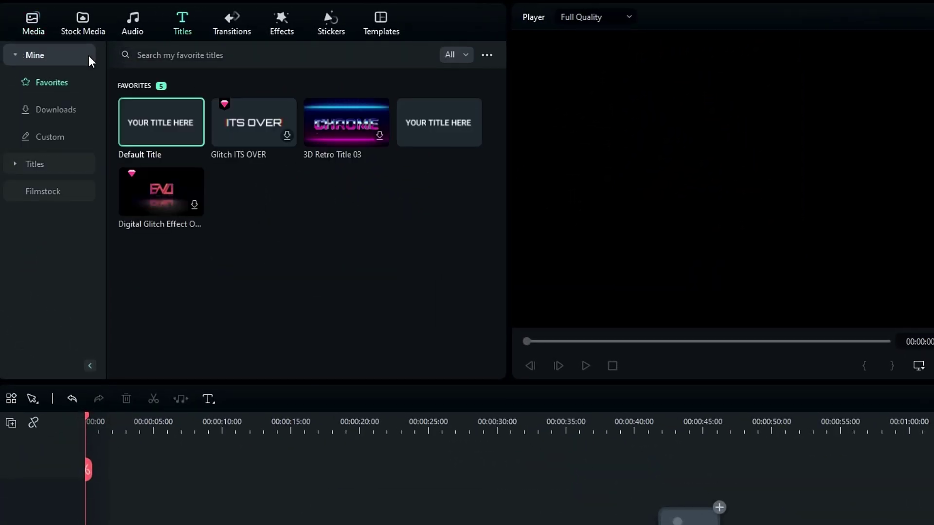
left_click_drag(134, 121, 78, 518)
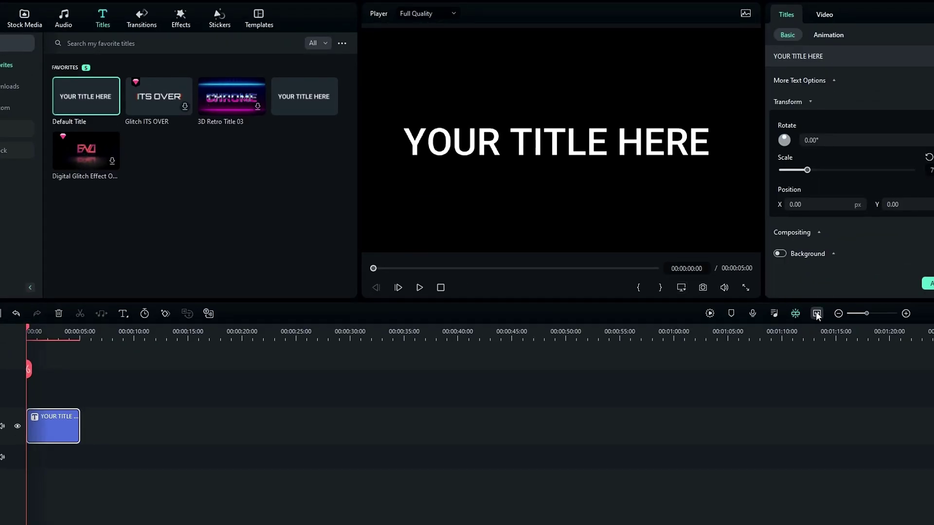
left_click(818, 314)
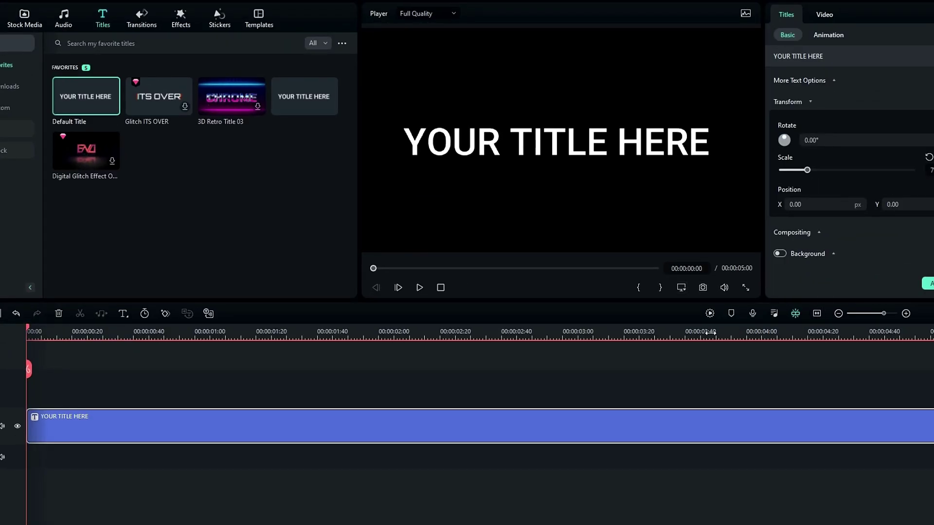
Replace the placeholder text of the title with SPOOKY.
scroll(828, 109, "up", 3)
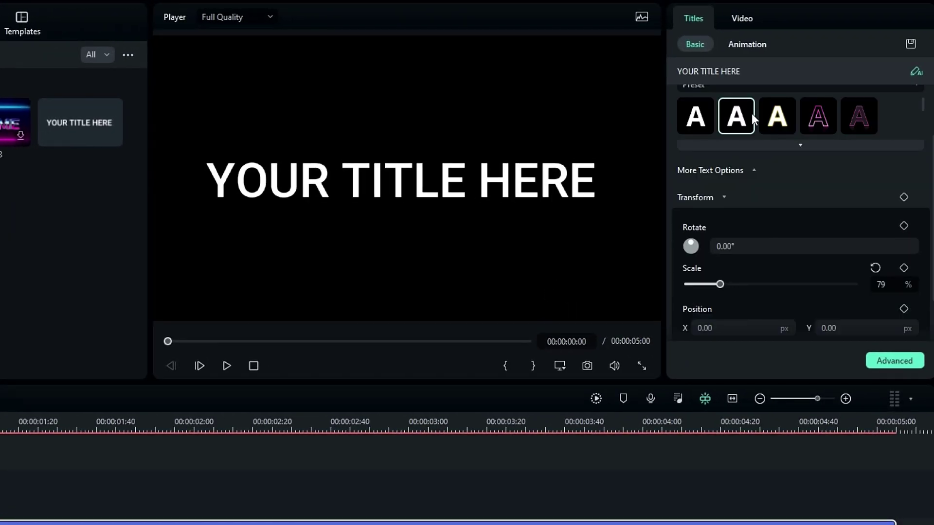
scroll(752, 117, "up", 3)
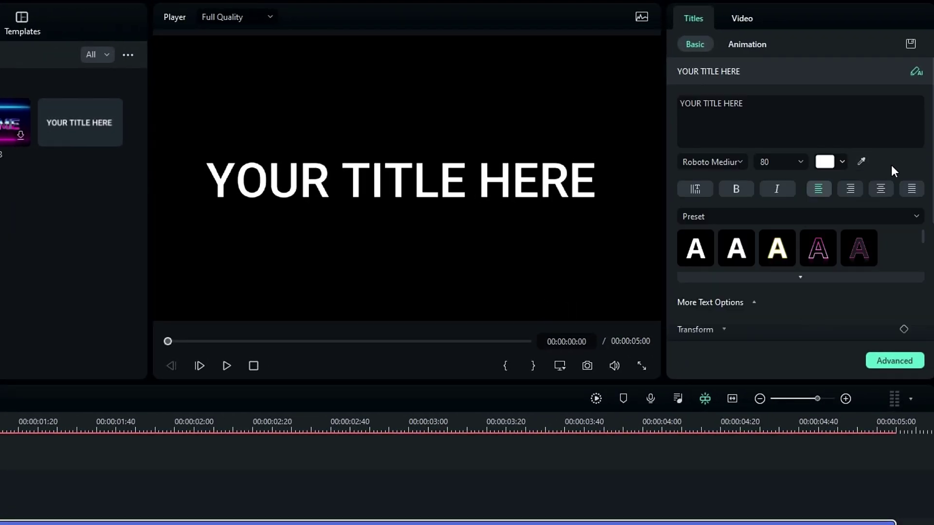
left_click(793, 121)
key("ctrl+a")
type("SPOOKY")
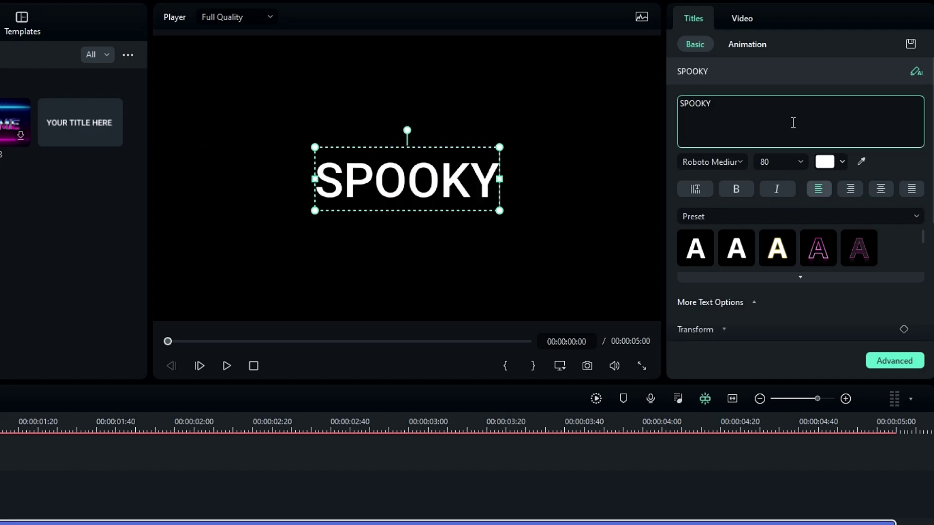
Change the SPOOKY title's font to Rockin' Record.
left_click(729, 162)
type("rockin")
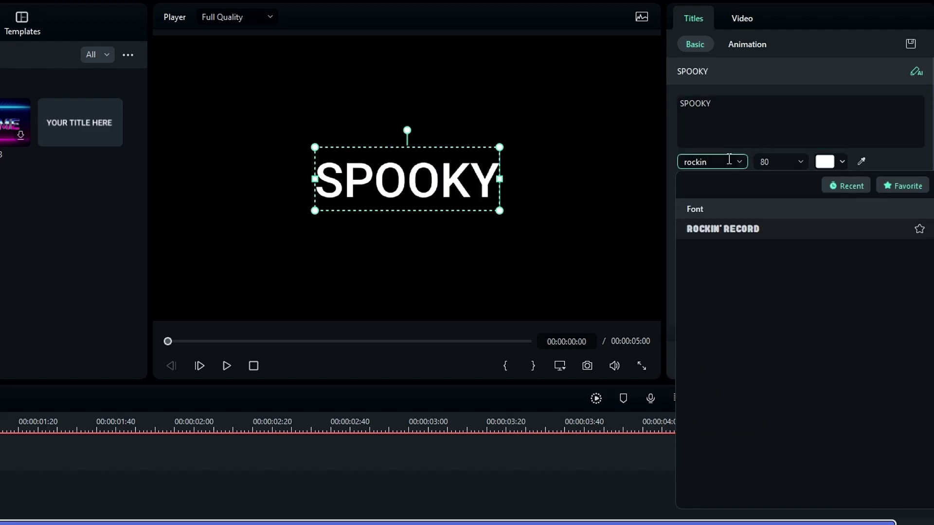
left_click(743, 221)
scroll(798, 302, "down", 4)
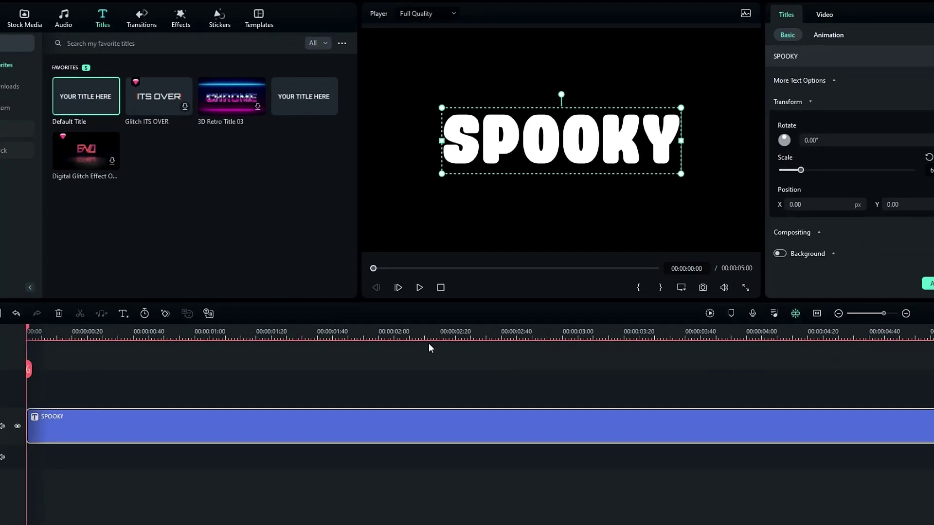
Place the playhead at about 00:00:01:45 and add an adjustment layer on the track above the SPOOKY title, starting at zero.
left_click_drag(237, 433, 417, 433)
left_click_drag(568, 338, 343, 333)
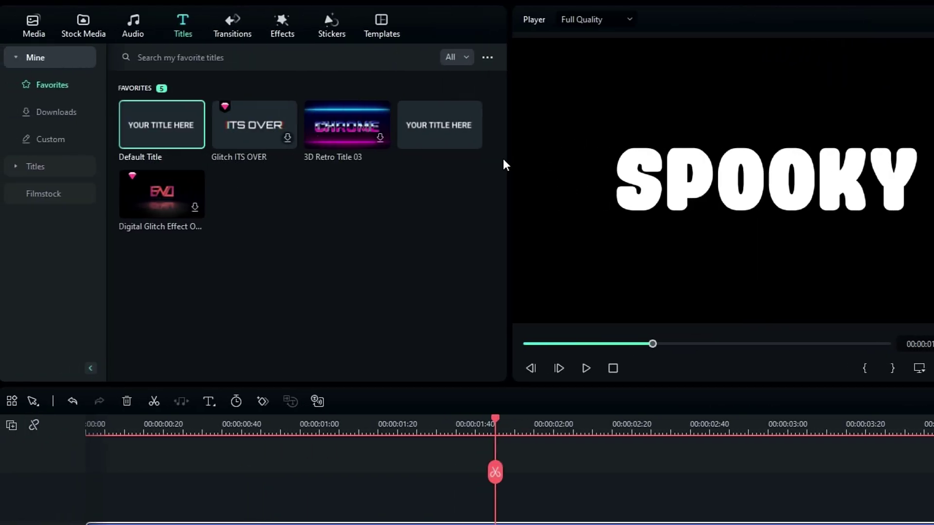
left_click(34, 25)
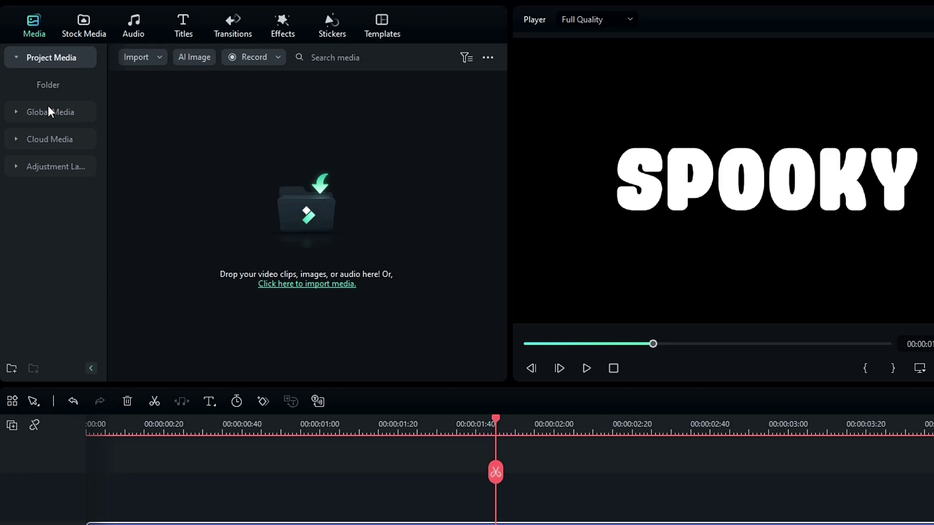
left_click(51, 161)
left_click_drag(153, 121, 59, 489)
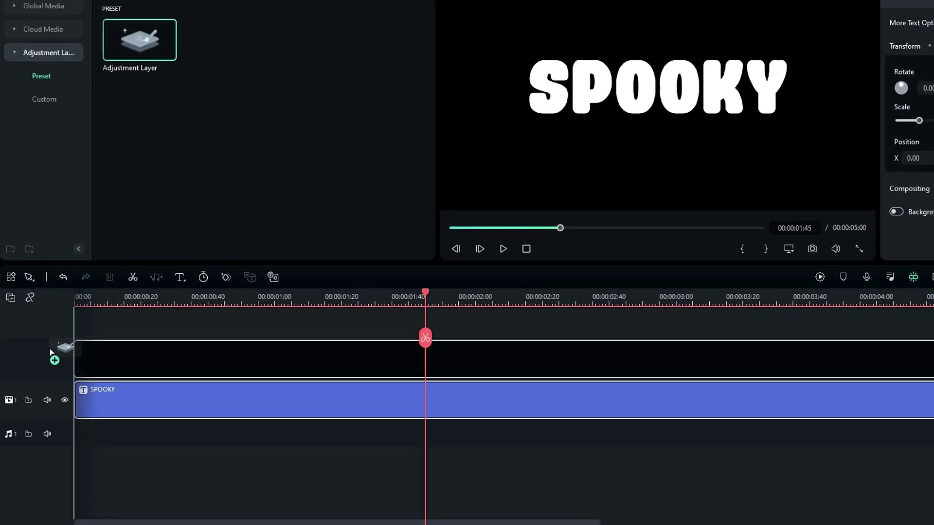
left_click_drag(51, 351, 50, 349)
right_click(51, 388)
mouse_move(98, 477)
left_click(242, 492)
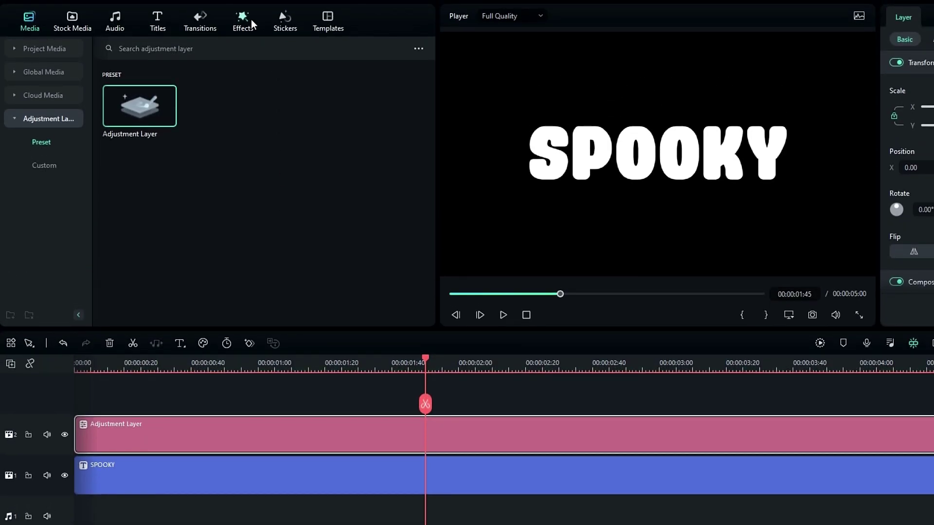
Apply the BCC Turbulence effect from the Boris FX Warp category to the adjustment layer.
left_click(243, 20)
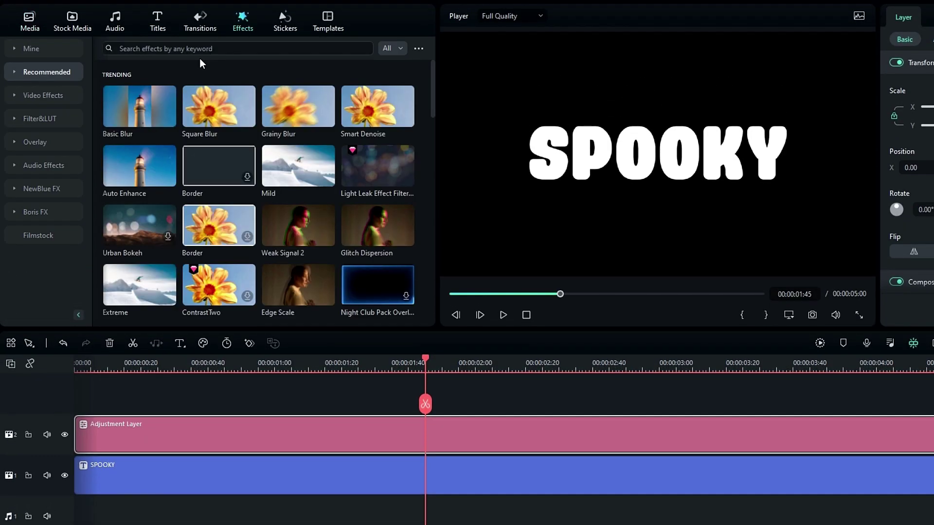
left_click(47, 212)
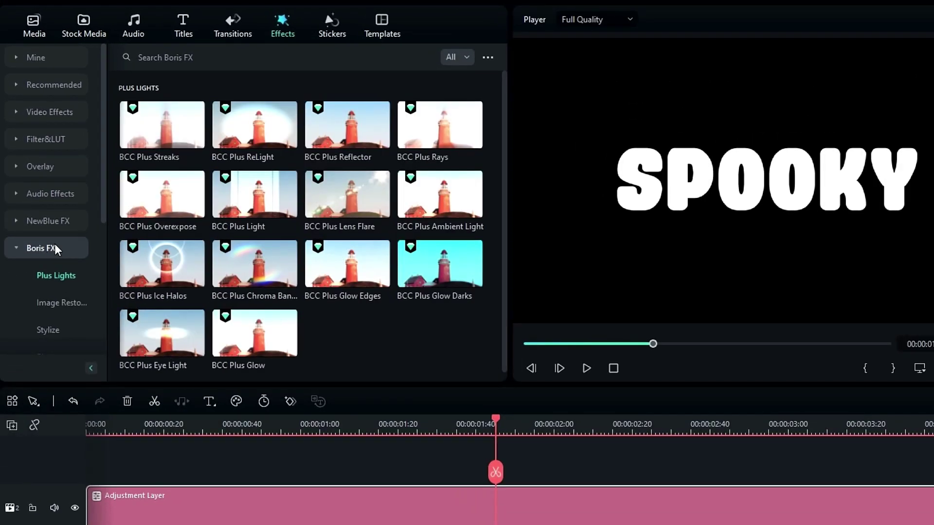
scroll(54, 248, "down", 5)
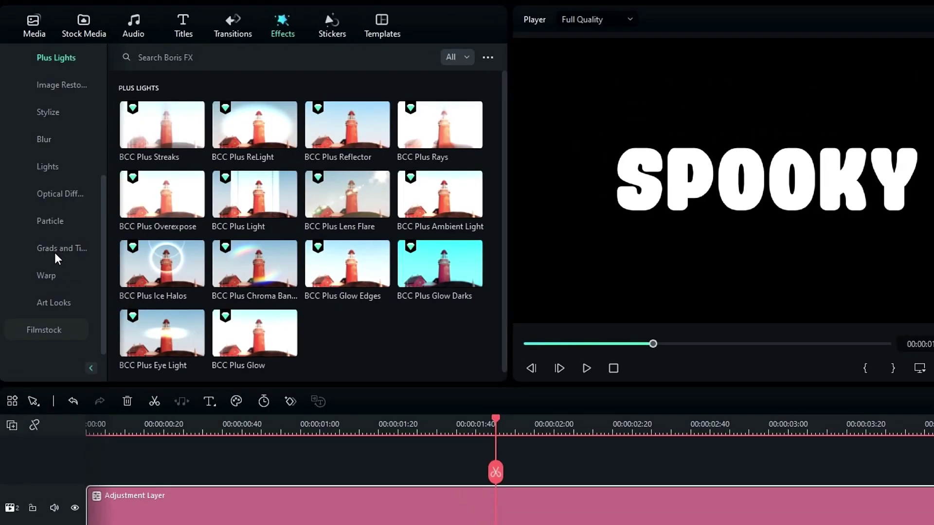
left_click(47, 276)
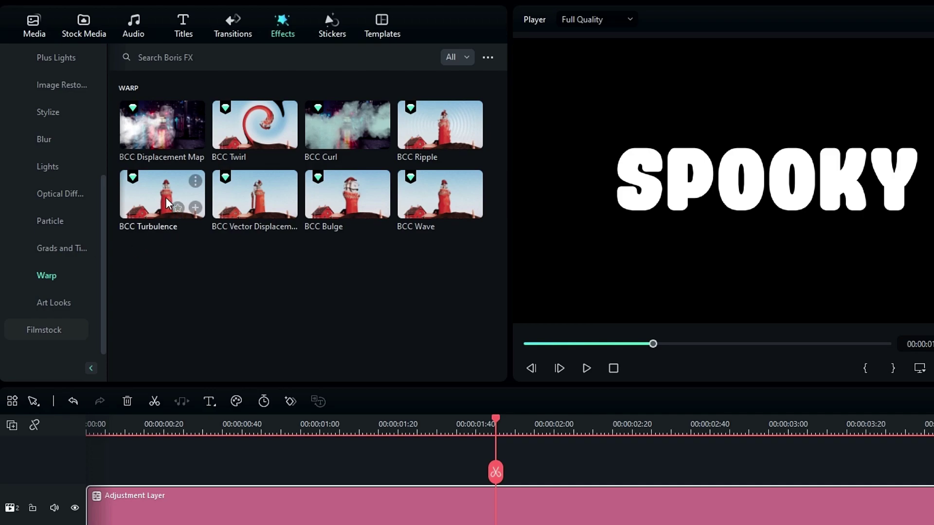
left_click_drag(150, 190, 211, 508)
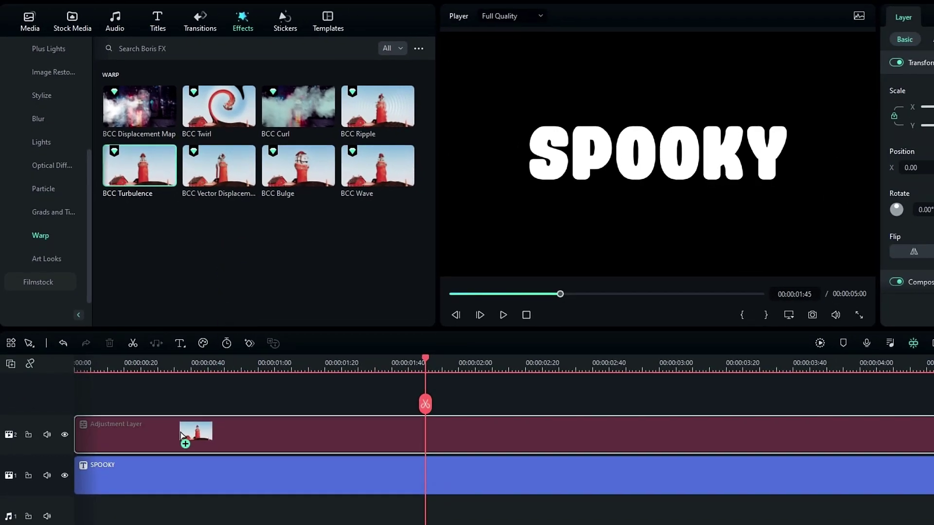
left_click_drag(181, 434, 180, 431)
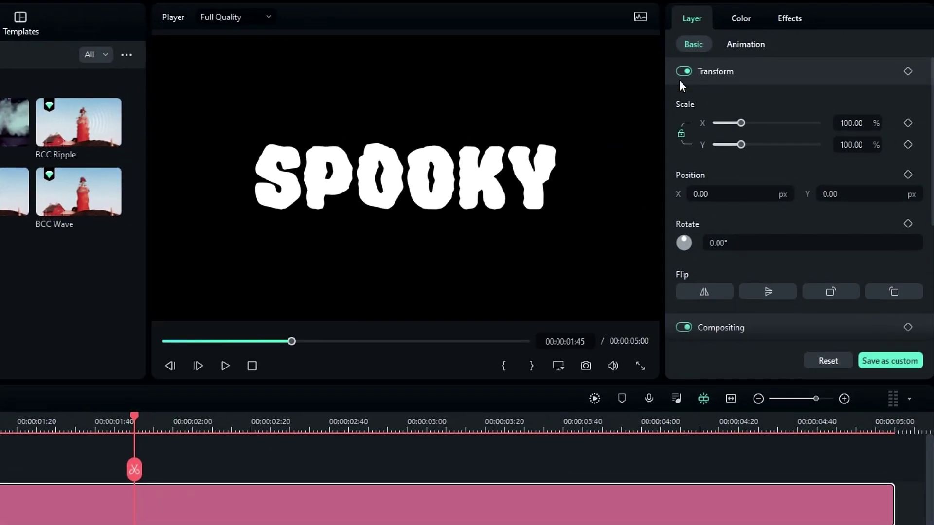
Set the Scale of the adjustment layer's BCC Turbulence effect to 18.
left_click(778, 20)
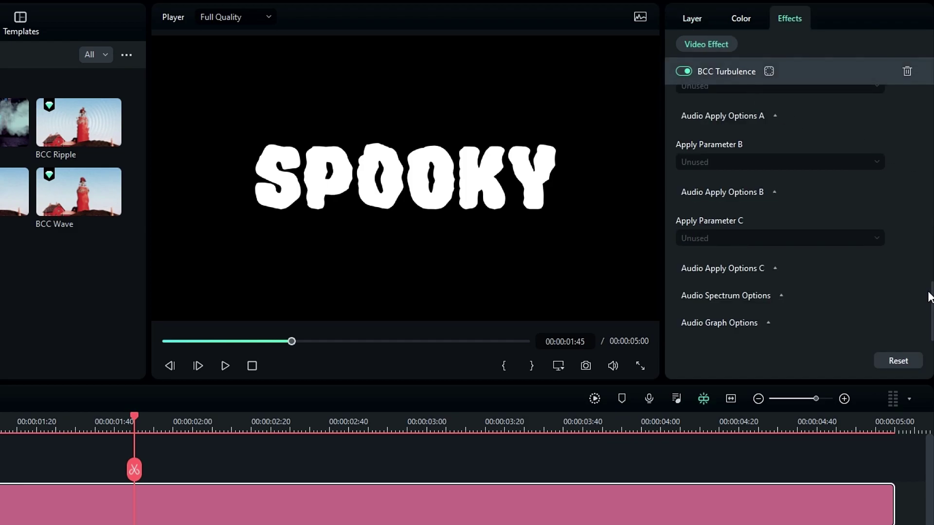
scroll(929, 298, "up", 10)
scroll(778, 219, "down", 2)
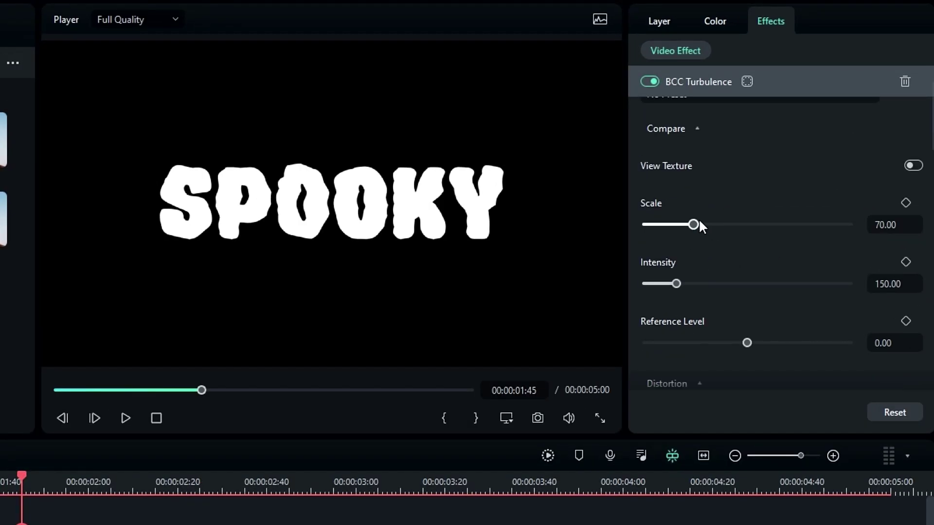
left_click_drag(693, 224, 660, 225)
left_click(893, 225)
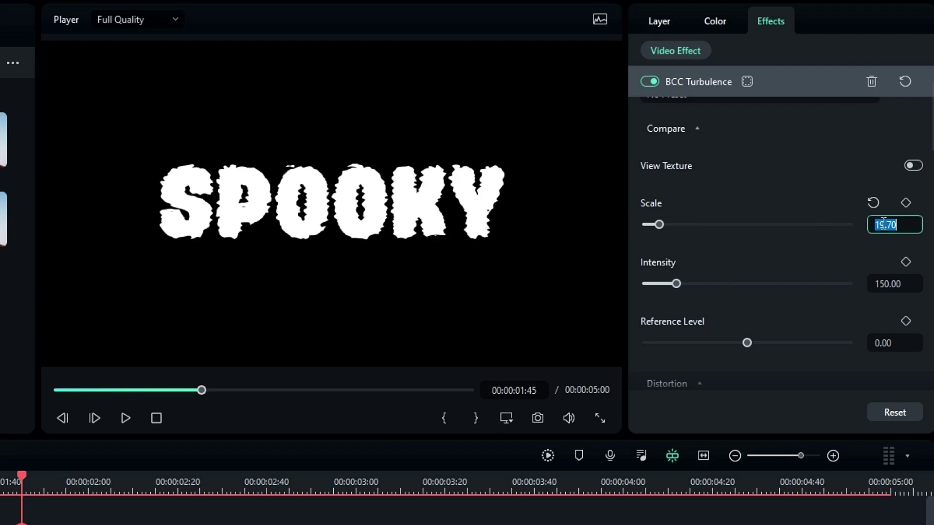
type("18")
key("Return")
Set the Intensity of the BCC Turbulence effect to 250.
left_click_drag(679, 282, 697, 281)
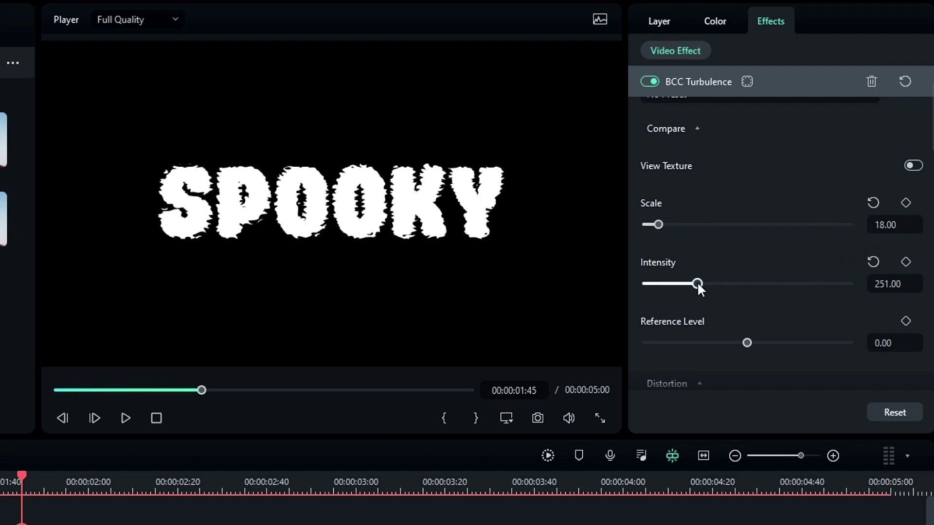
left_click(906, 287)
type("250")
key("Return")
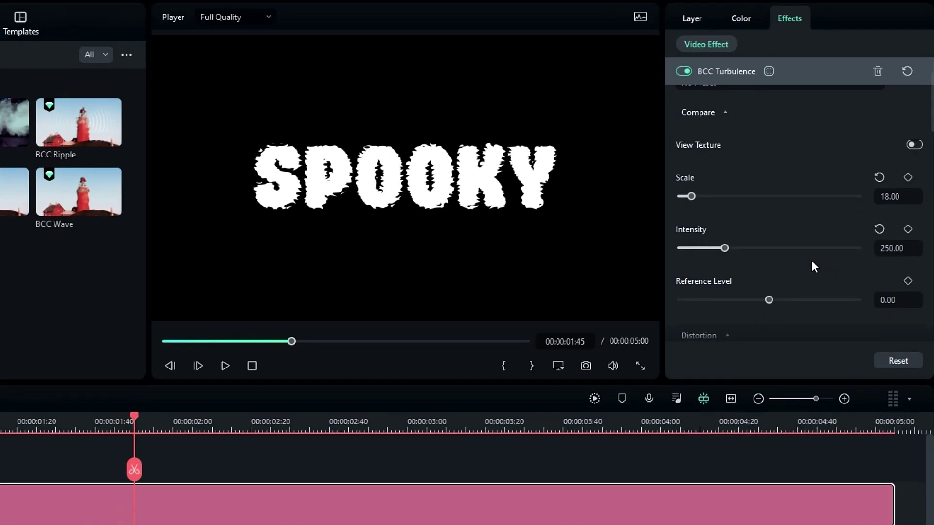
Set the Master value in the Distortion settings of BCC Turbulence to 5.
scroll(787, 198, "down", 5)
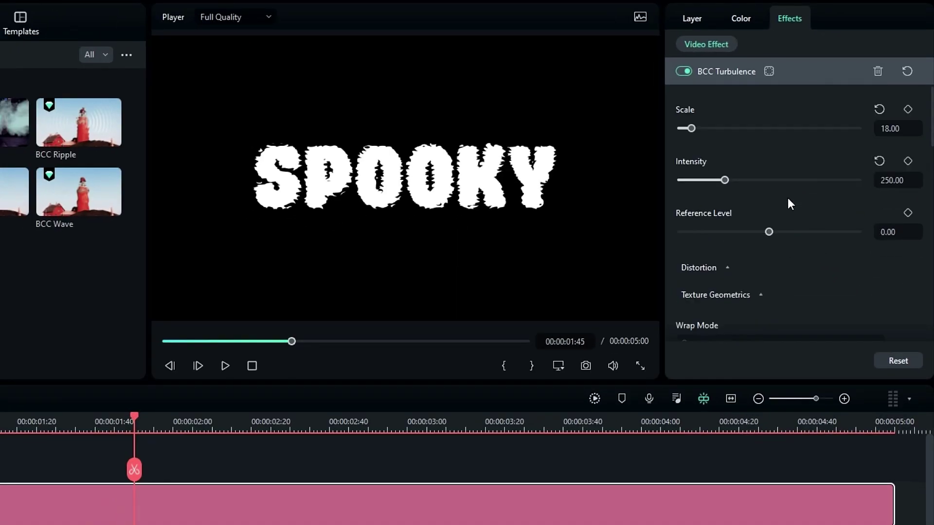
left_click(719, 199)
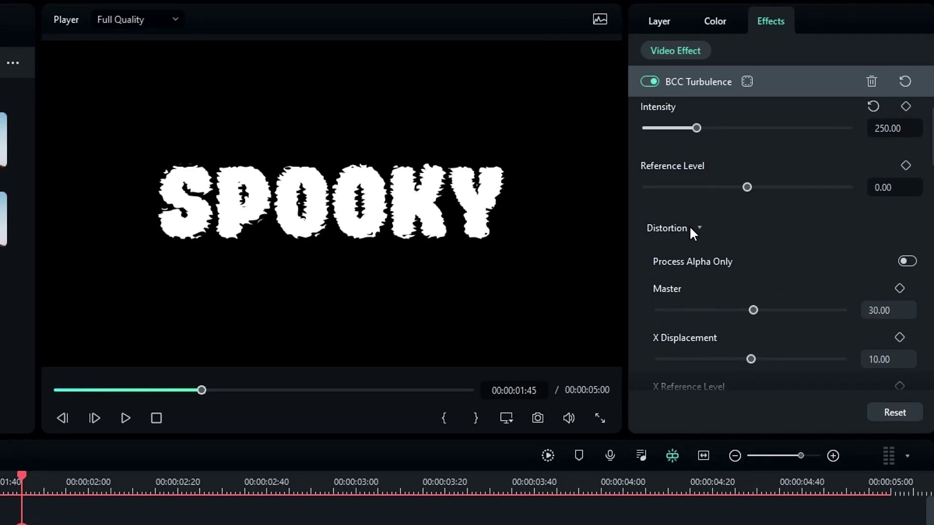
scroll(796, 253, "down", 3)
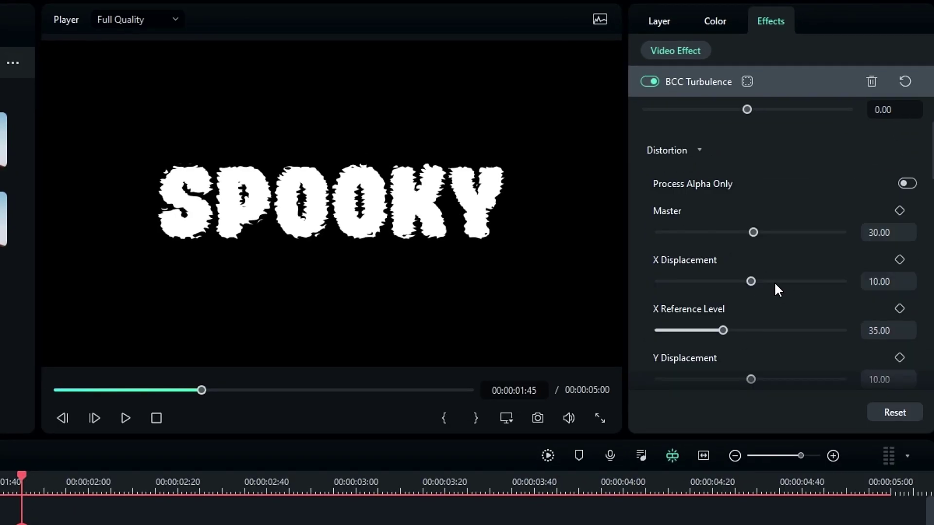
mouse_move(754, 232)
left_mouse_down()
mouse_move(791, 232)
mouse_move(720, 232)
mouse_move(750, 232)
left_mouse_up()
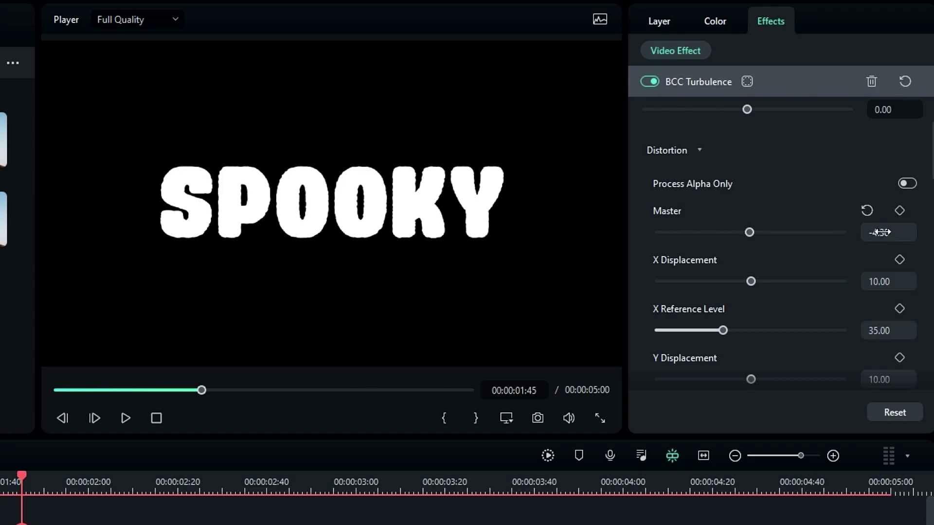
double_click(871, 233)
type("5")
key("Return")
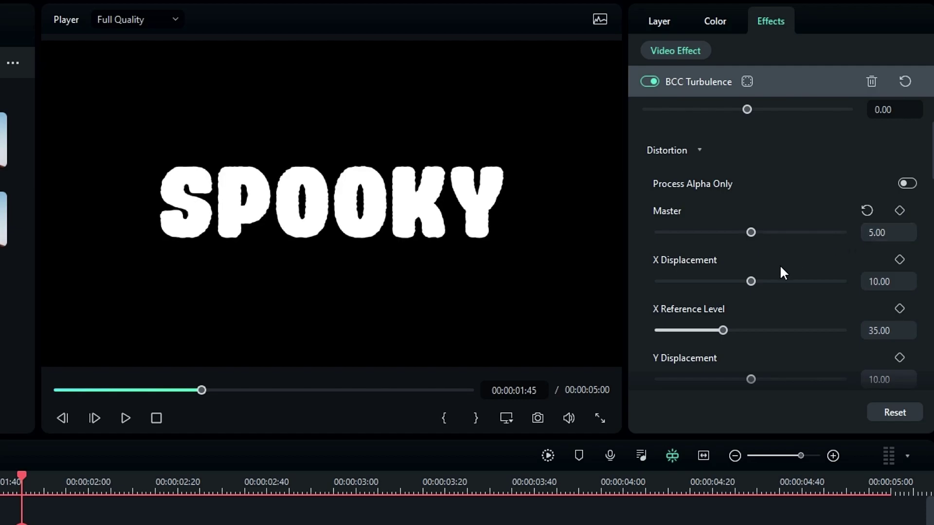
Set the distortion's Y Displacement to 1000 and its Y Reference Level to 65.
scroll(781, 264, "down", 2)
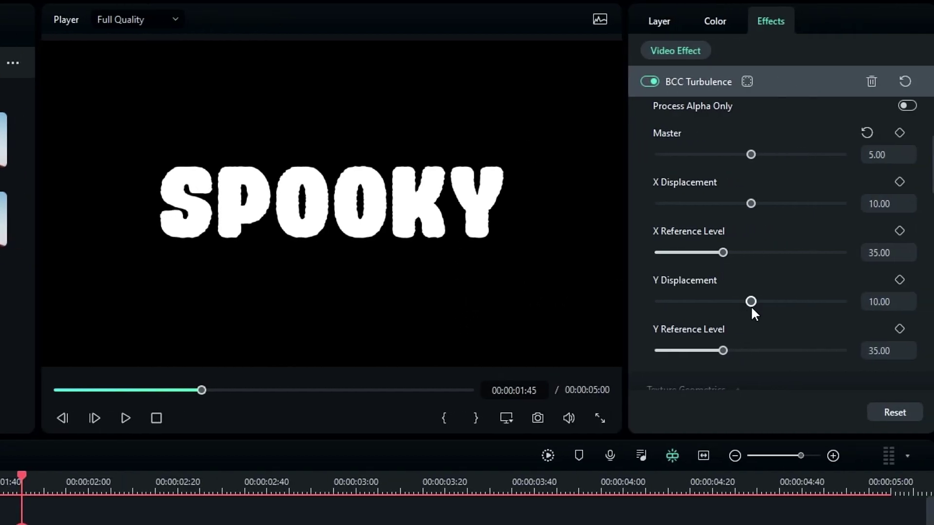
left_click_drag(751, 306, 862, 311)
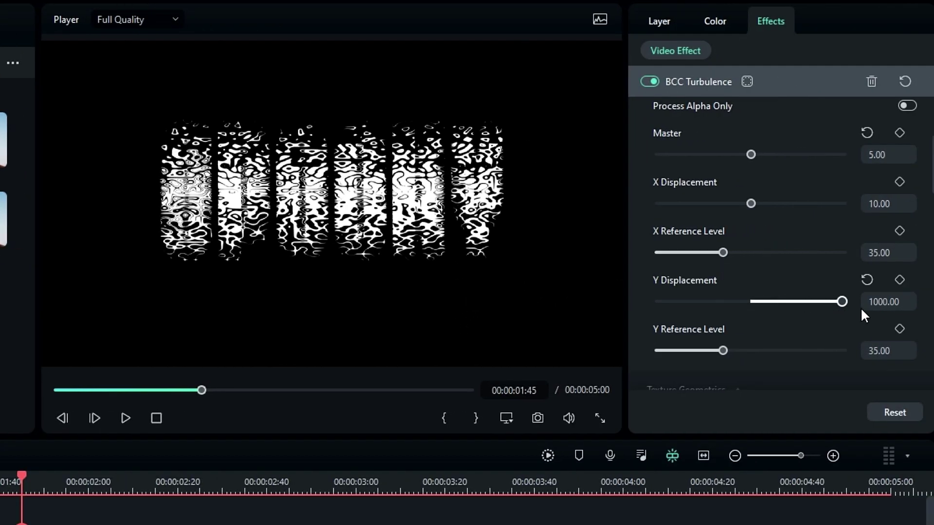
scroll(827, 318, "down", 2)
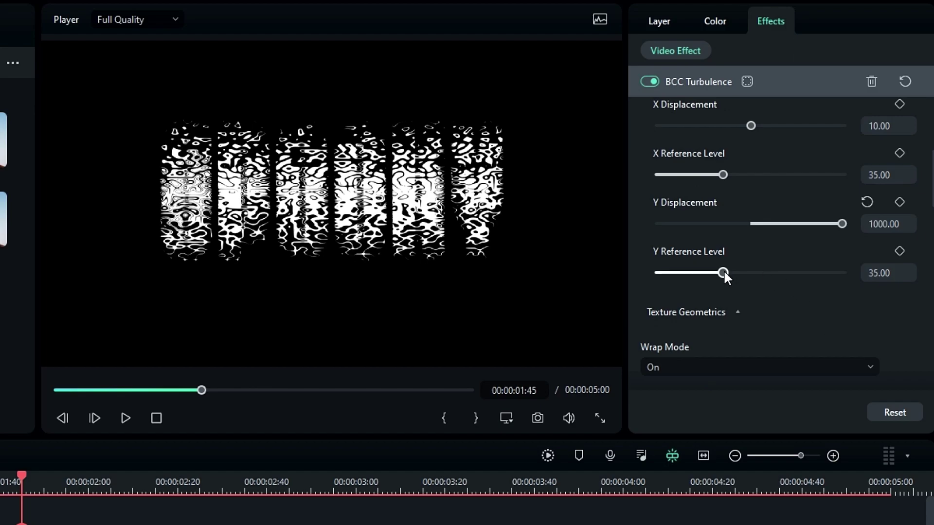
left_click_drag(724, 272, 787, 273)
double_click(892, 273)
type("65")
key("Return")
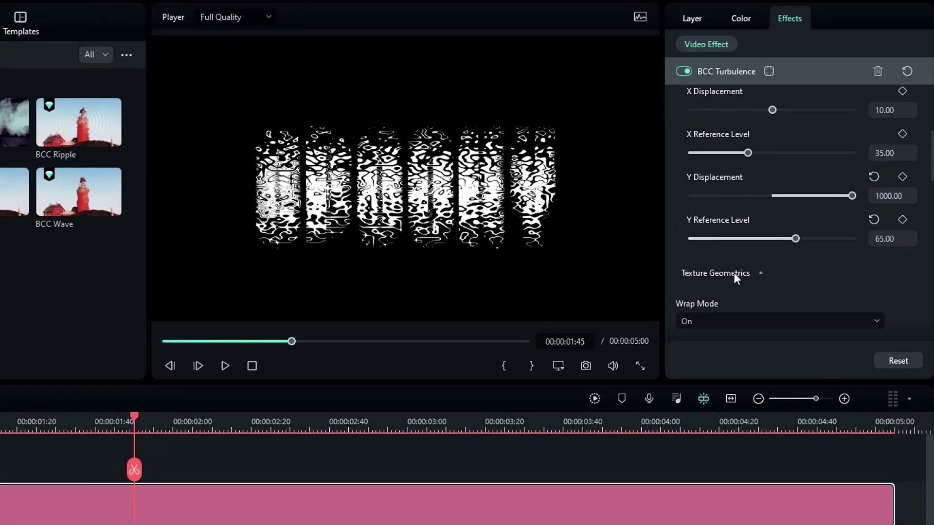
Set the Aspect in the Texture Geometrics of BCC Turbulence to 500.
left_click(722, 272)
scroll(749, 258, "down", 3)
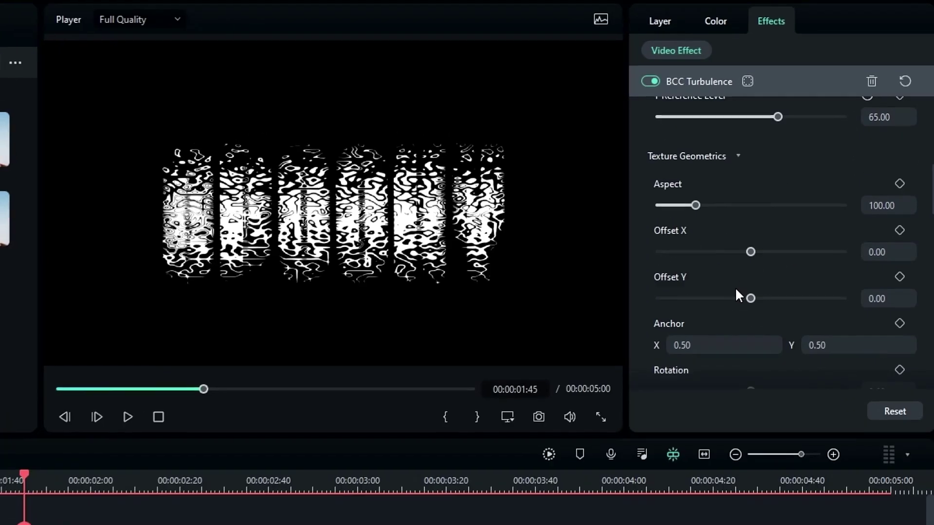
left_click_drag(691, 205, 851, 211)
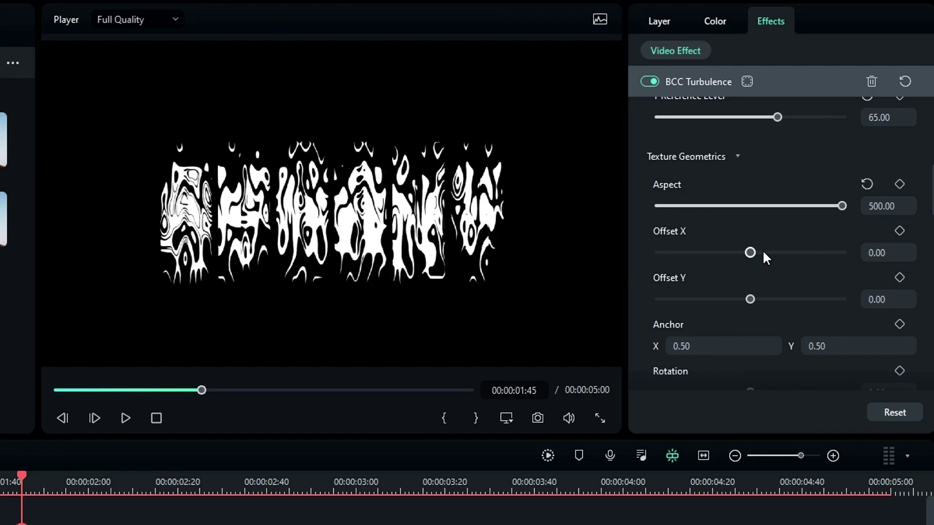
Set the texture's Offset X to 30 and its Offset Y to 65.5.
left_click(880, 252)
type("30")
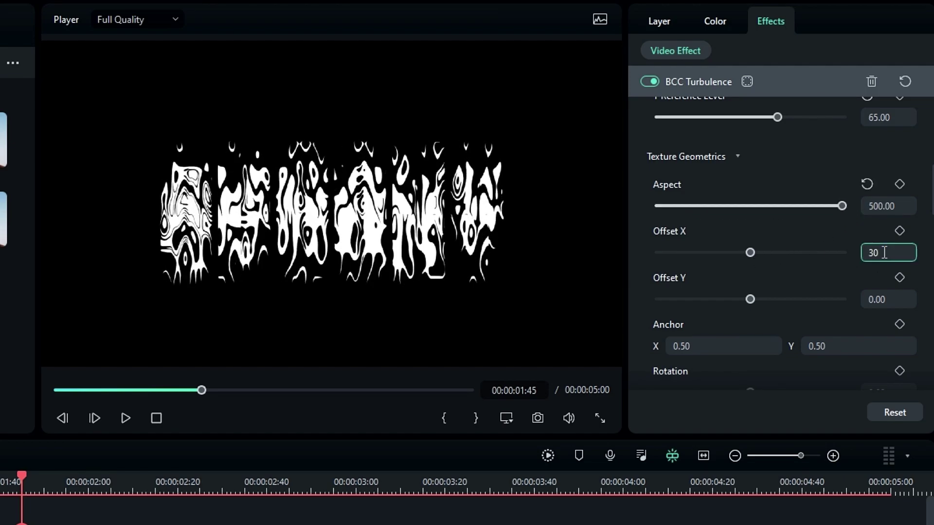
key("Return")
double_click(883, 299)
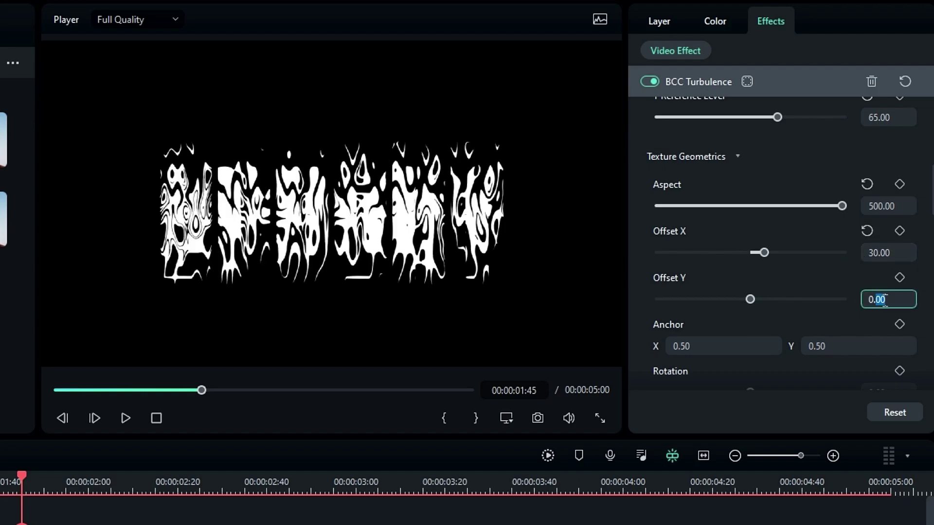
key("Return")
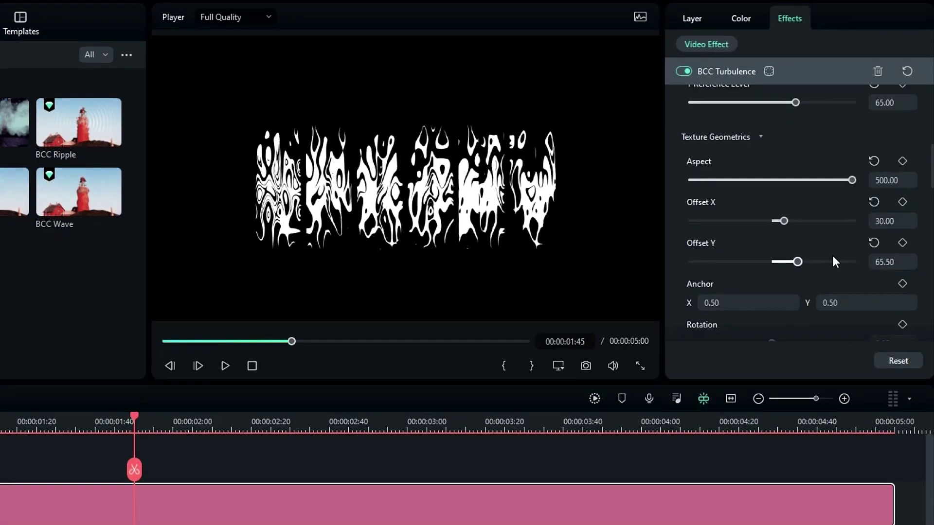
Try the Stringy noise type for BCC Turbulence, then settle on Smooth.
scroll(919, 269, "down", 5)
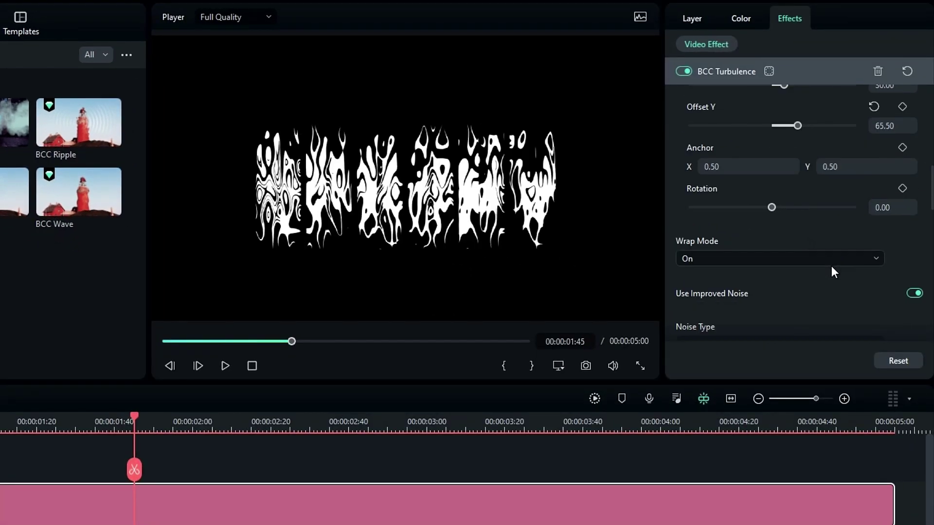
scroll(798, 300, "down", 2)
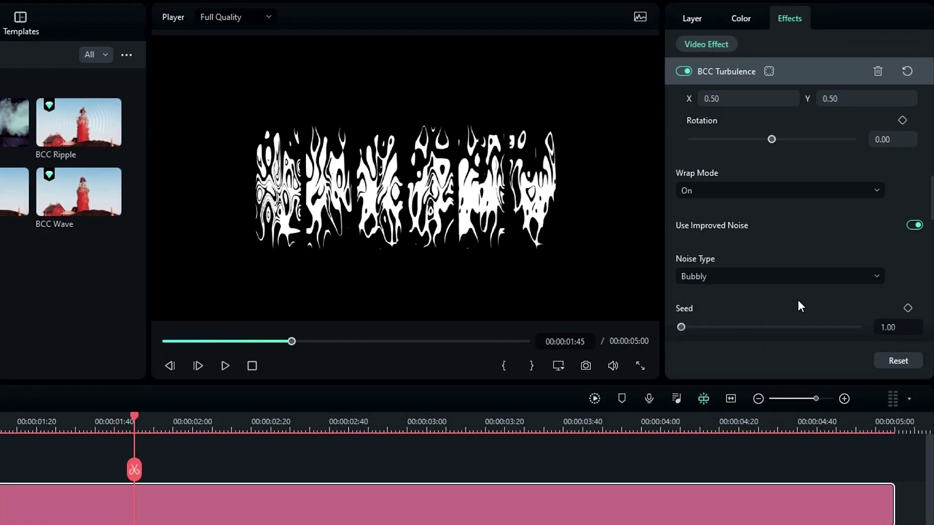
scroll(917, 231, "down", 2)
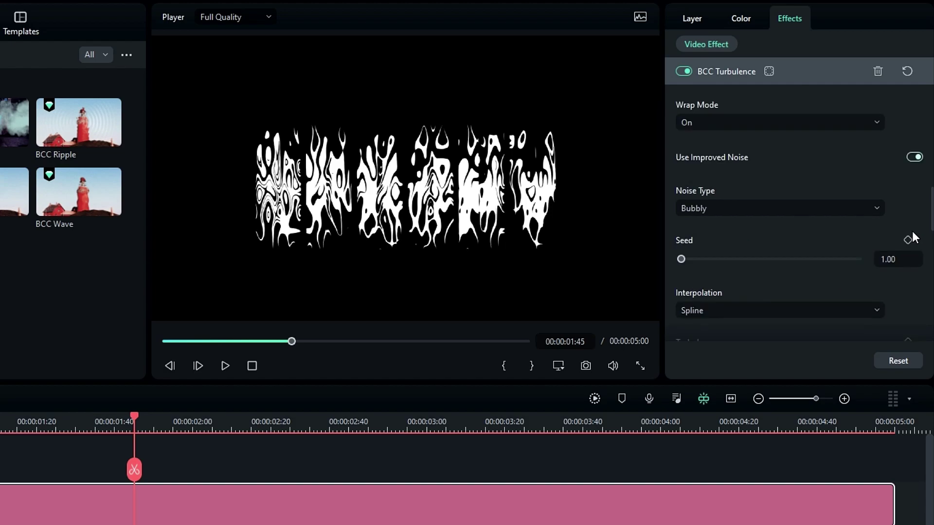
left_click(733, 212)
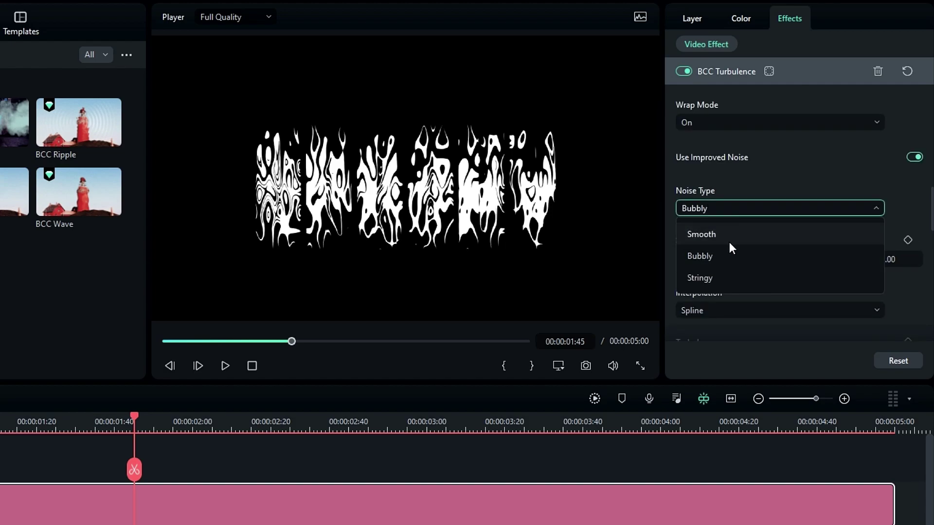
left_click(723, 278)
left_click(732, 211)
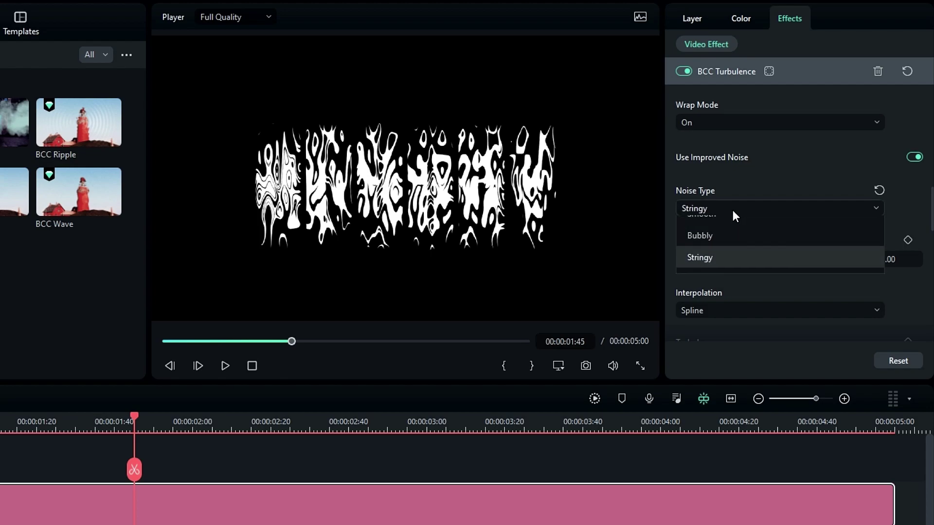
left_click(723, 236)
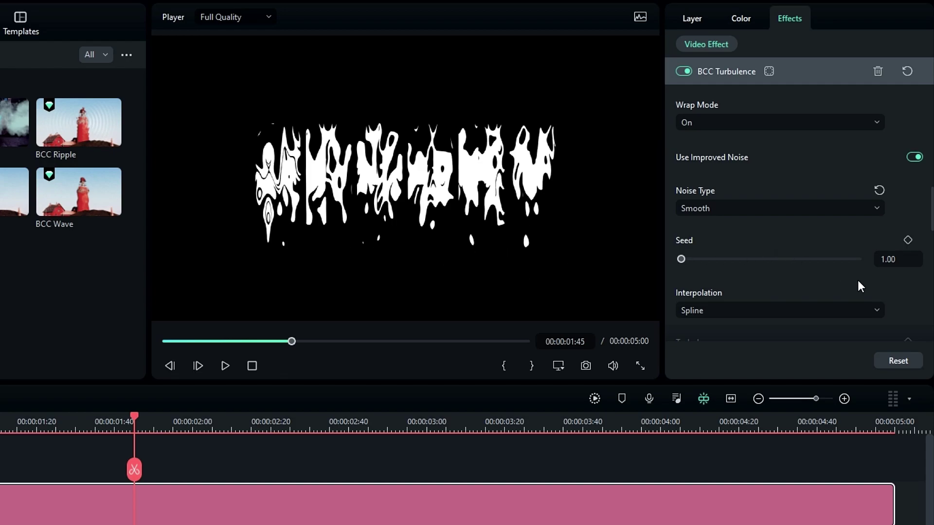
Try the Quadric, Cubic, Quadratic and Linear interpolation options of BCC Turbulence and return to Spline.
scroll(809, 284, "down", 2)
left_click(699, 244)
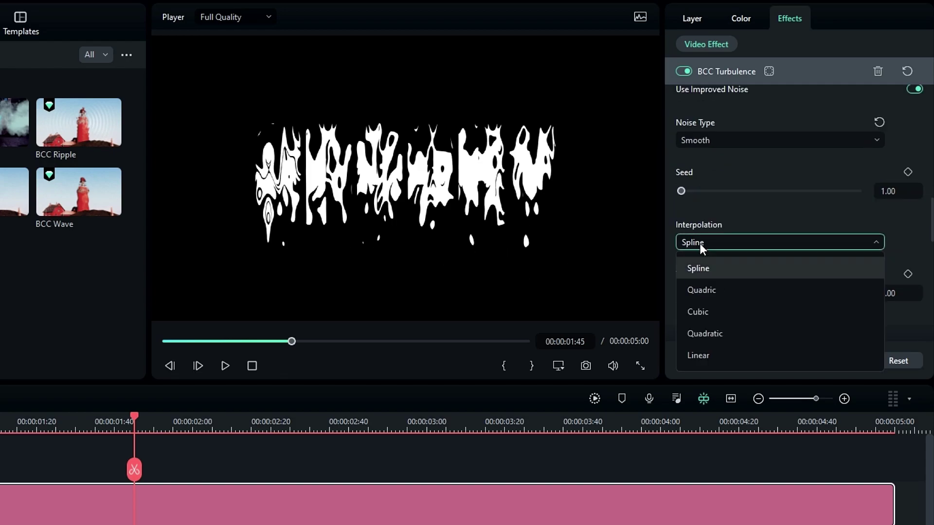
left_click(723, 288)
left_click(722, 249)
left_click(725, 311)
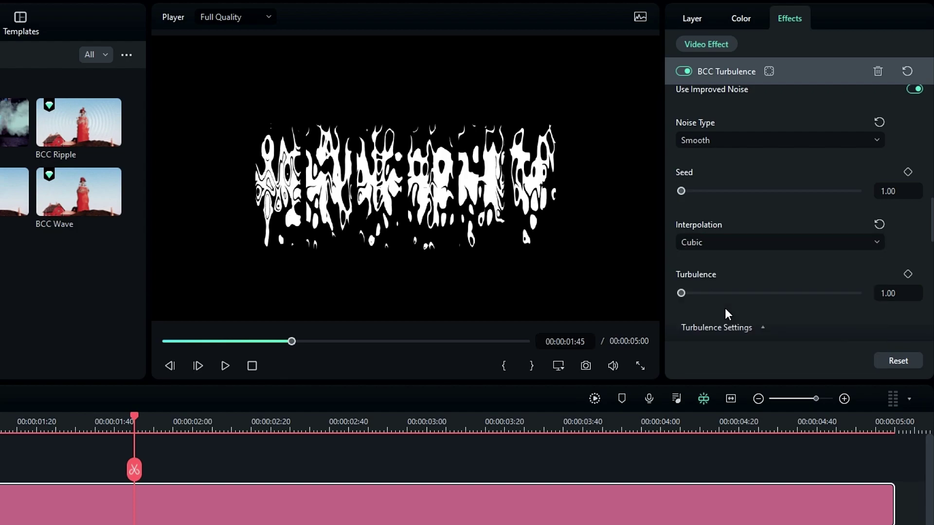
left_click(730, 244)
left_click(724, 337)
left_click(753, 243)
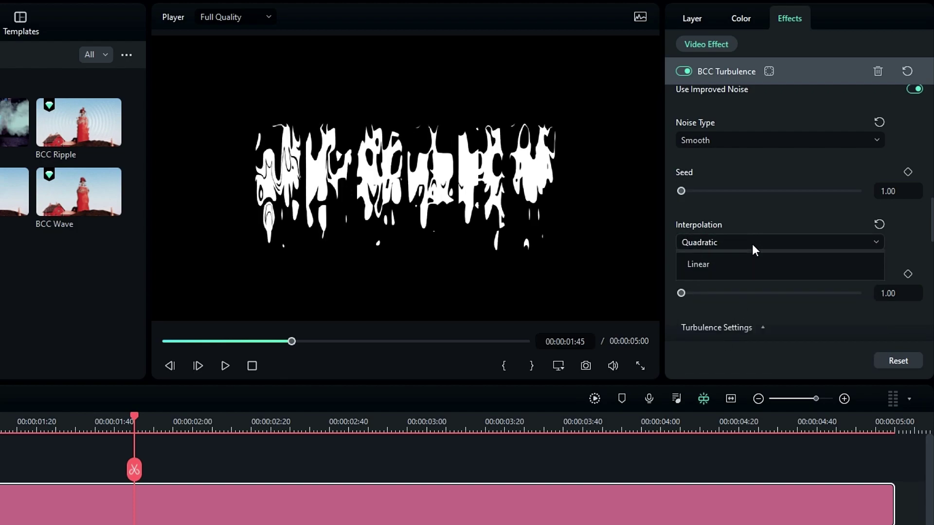
left_click(721, 354)
left_click(729, 248)
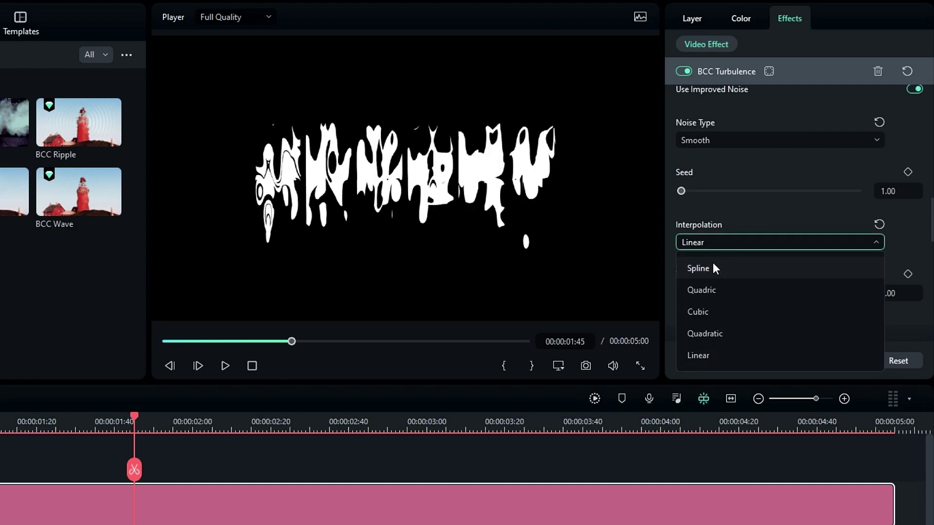
left_click(718, 271)
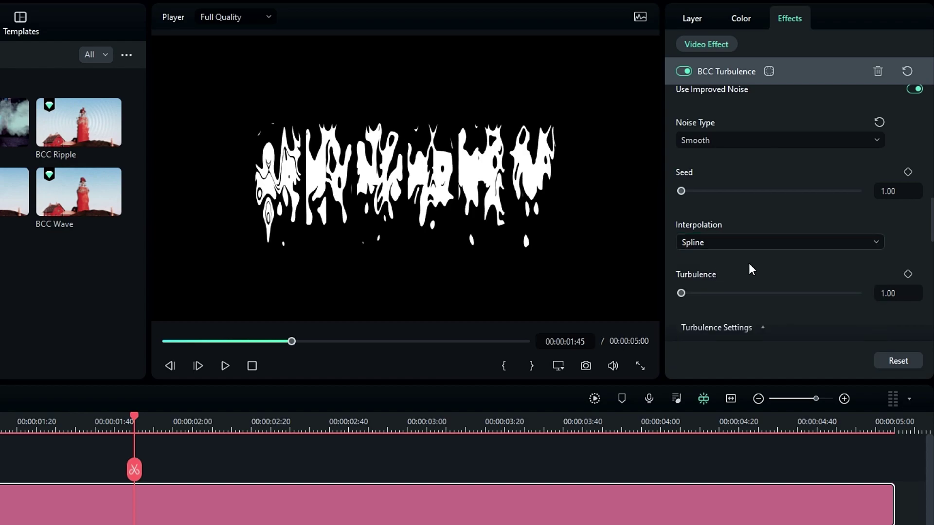
Set the Turbulence amount of the BCC Turbulence effect to 2.
scroll(749, 264, "down", 2)
left_click_drag(681, 225, 690, 229)
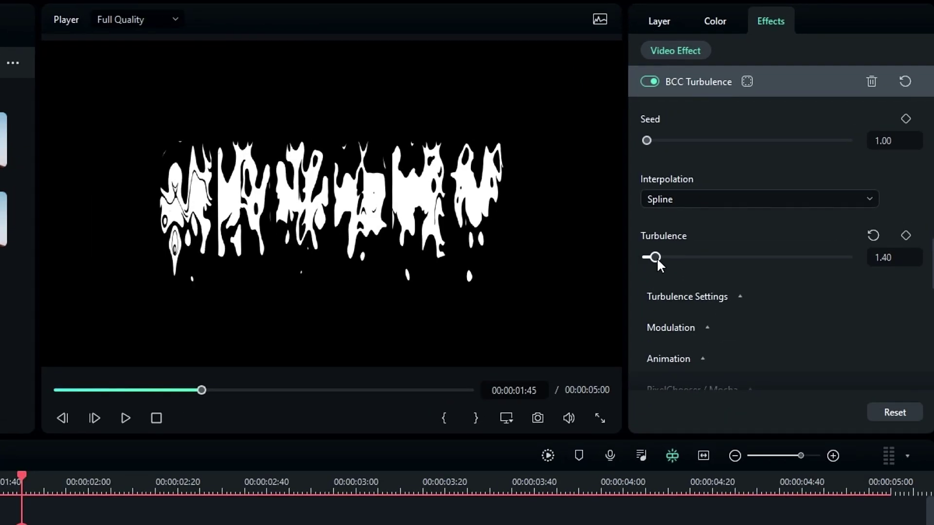
left_click_drag(657, 258, 683, 252)
left_click(884, 258)
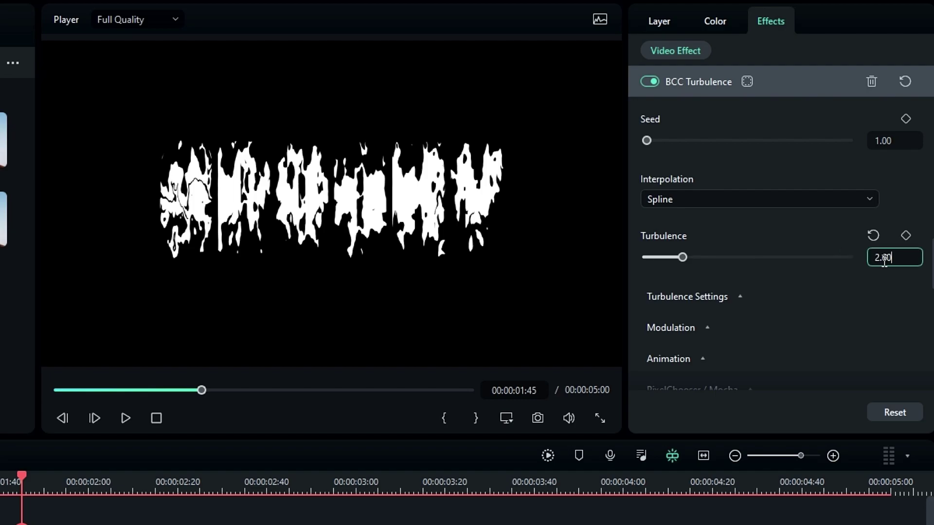
key("Return")
Expand the Turbulence Settings and set the Turbulence Aspect to 50.
scroll(871, 270, "down", 2)
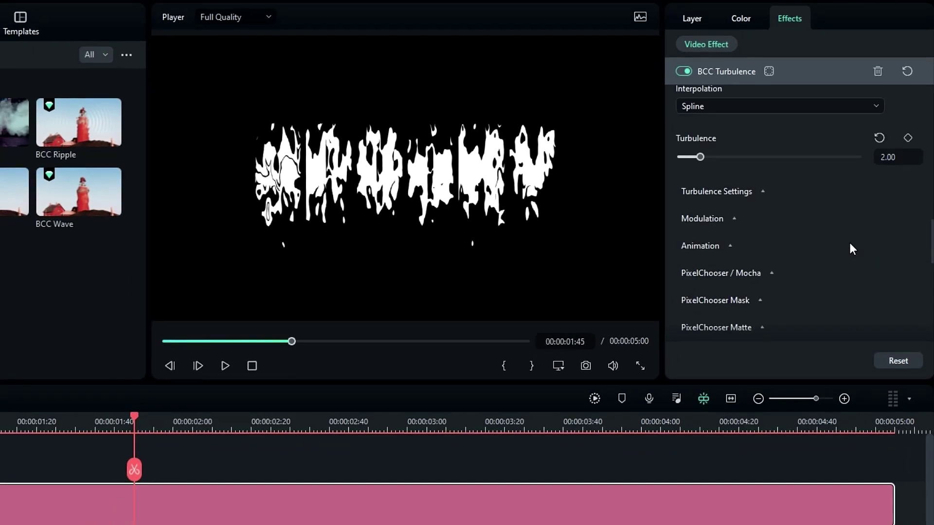
left_click(734, 193)
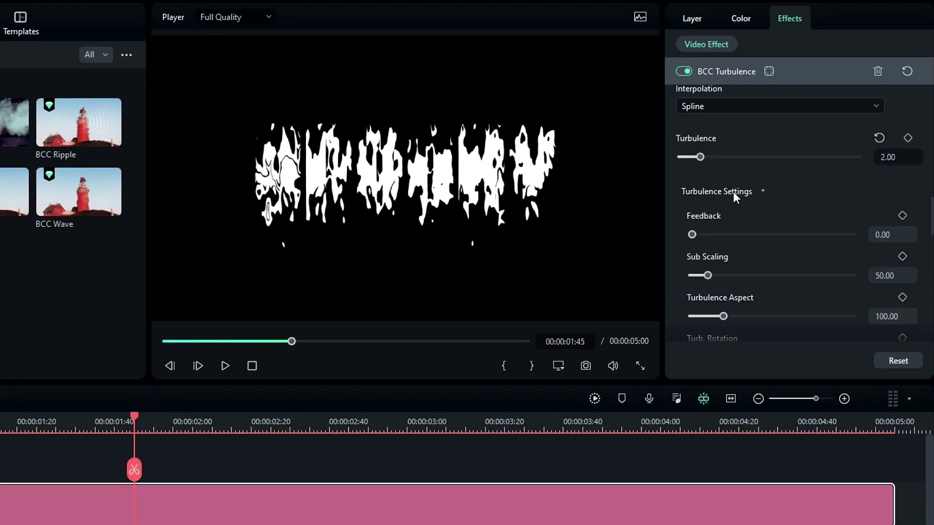
scroll(772, 222, "down", 2)
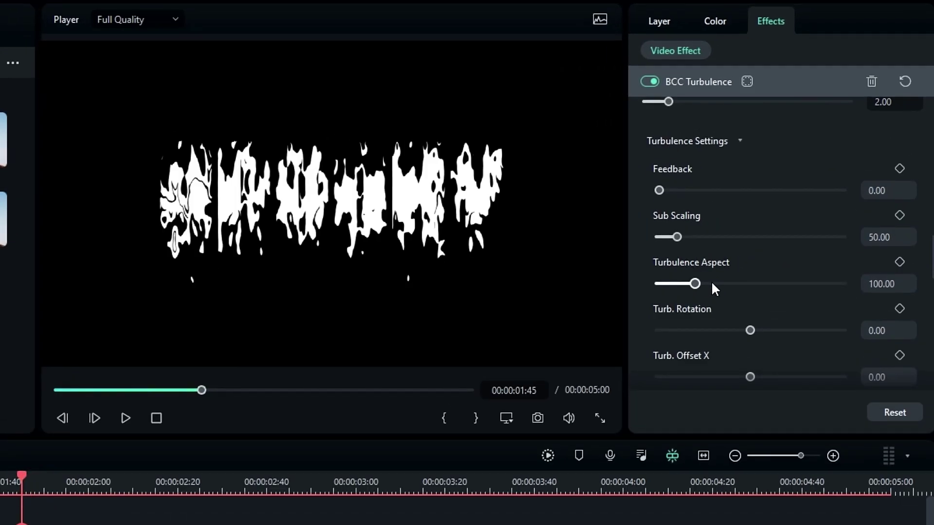
left_click_drag(694, 282, 729, 295)
left_click(889, 276)
type("50")
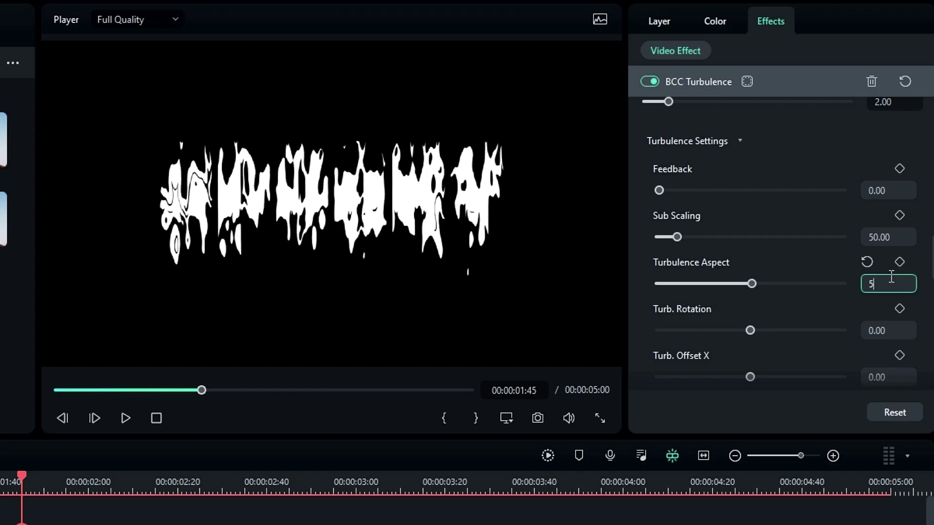
key("Return")
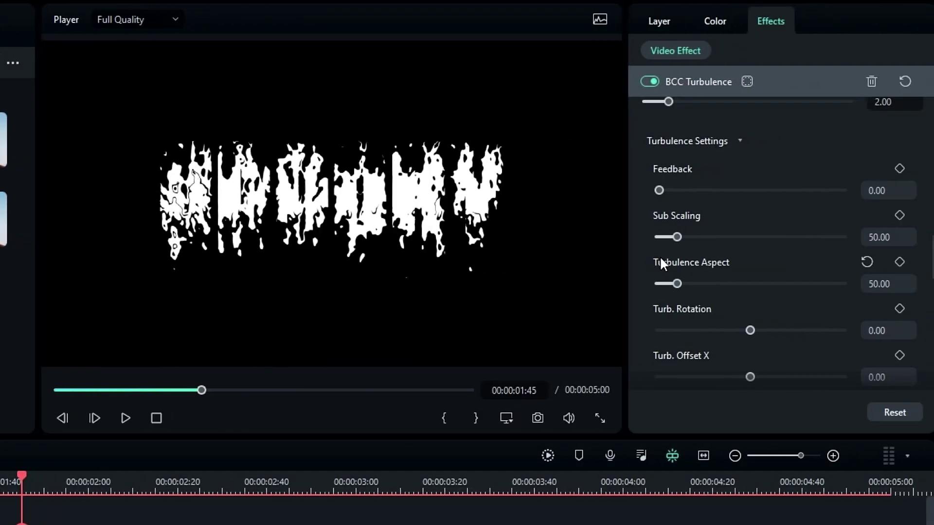
Set the Turbulence Mix in the Turbulence Settings to 20.
scroll(708, 264, "down", 3)
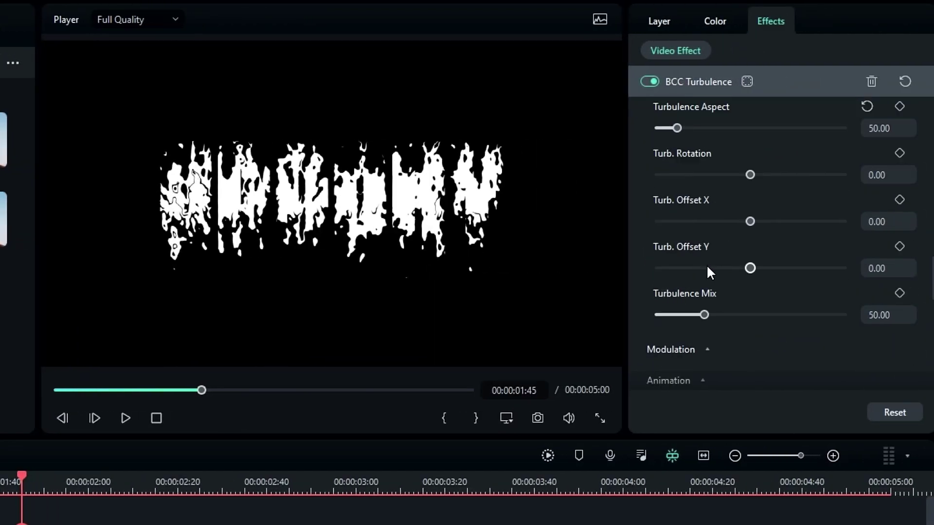
mouse_move(710, 315)
left_mouse_down()
mouse_move(747, 314)
mouse_move(718, 315)
left_mouse_up()
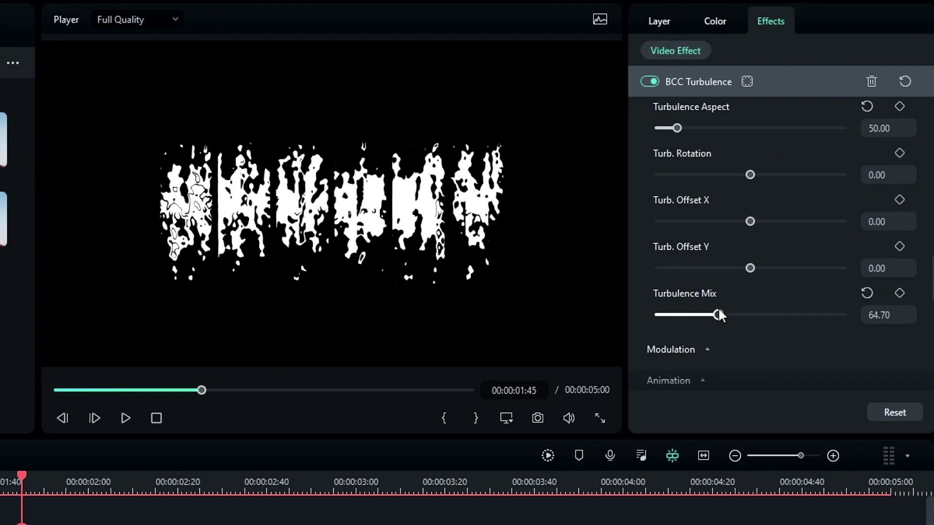
left_click(900, 294)
left_click(900, 315)
type("25")
key("Return")
Set the Turbulence Aspect in the Turbulence Settings to 70.
scroll(778, 267, "up", 2)
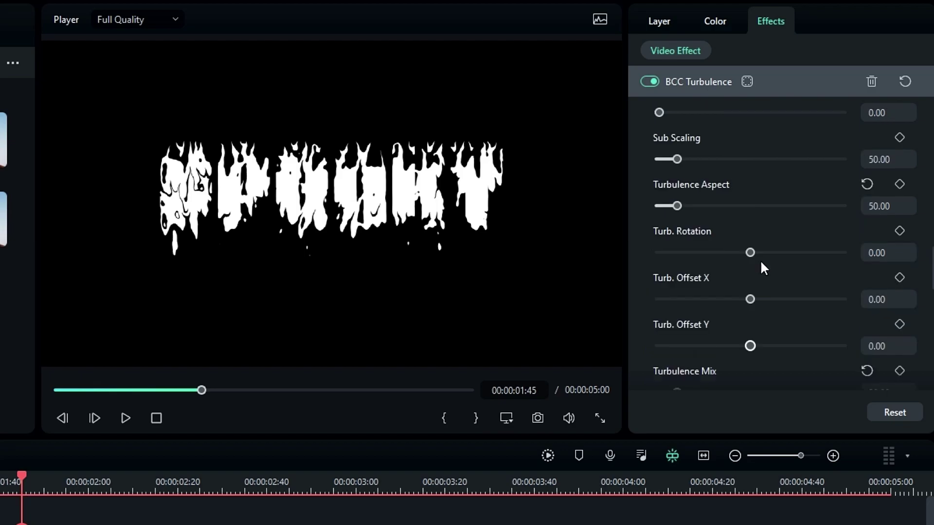
mouse_move(678, 206)
left_mouse_down()
mouse_move(745, 206)
mouse_move(668, 206)
mouse_move(684, 205)
left_mouse_up()
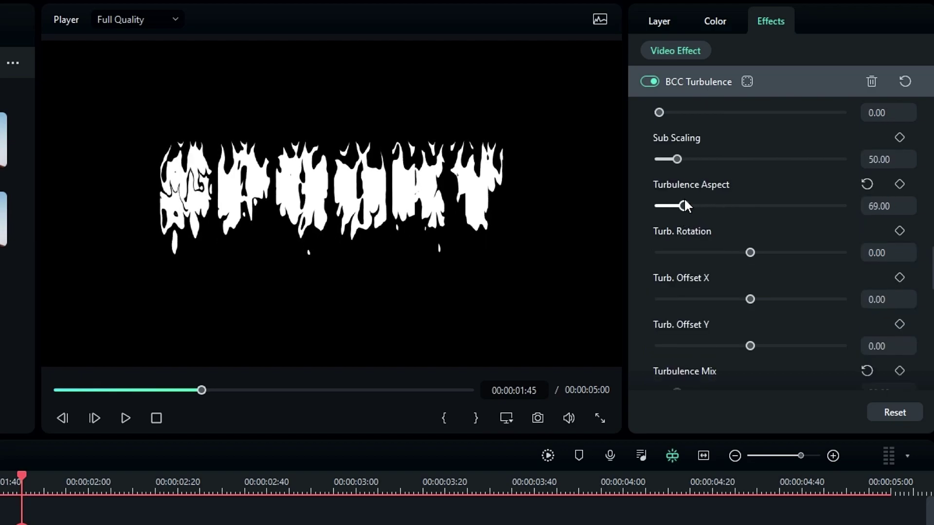
left_click(875, 206)
type("70")
key("Return")
Set the Turbulence Mix of the BCC Turbulence effect to 40.
scroll(702, 340, "down", 2)
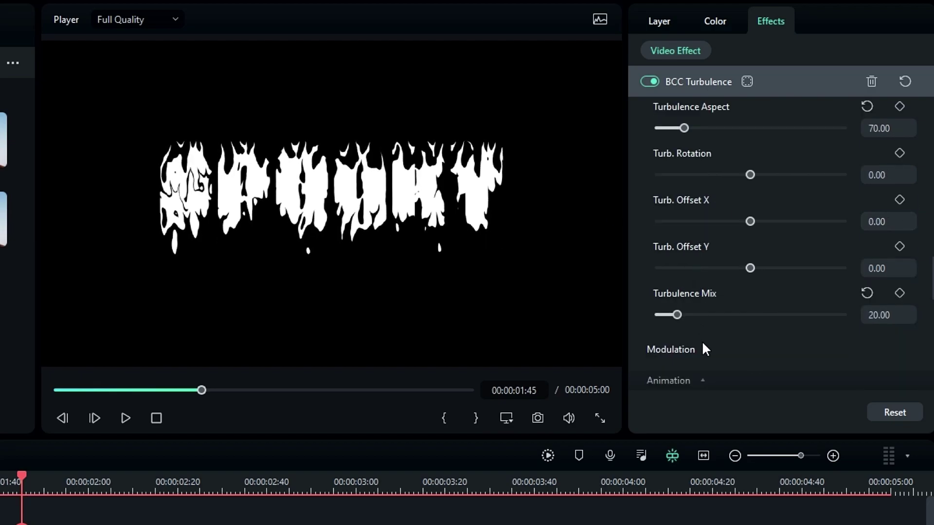
left_click_drag(677, 315, 699, 314)
left_click(875, 315)
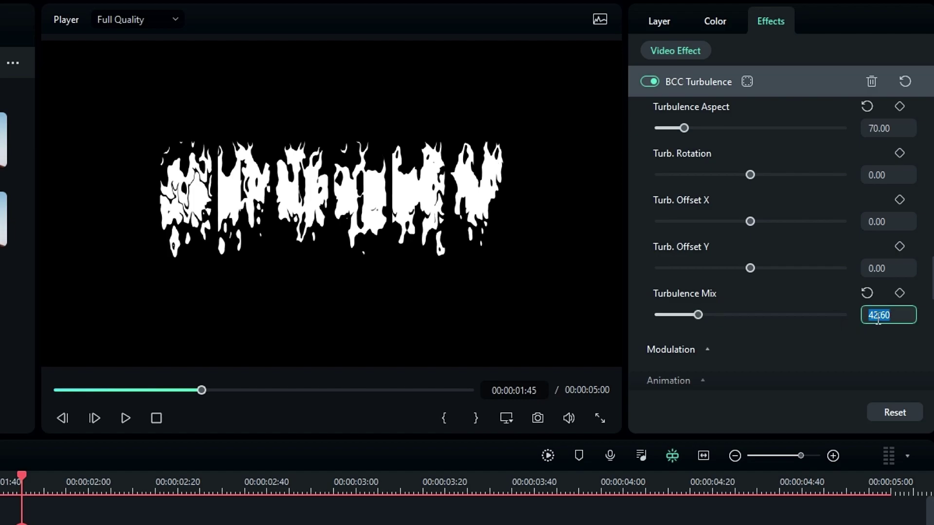
type("50")
key("Return")
left_click_drag(897, 315, 892, 315)
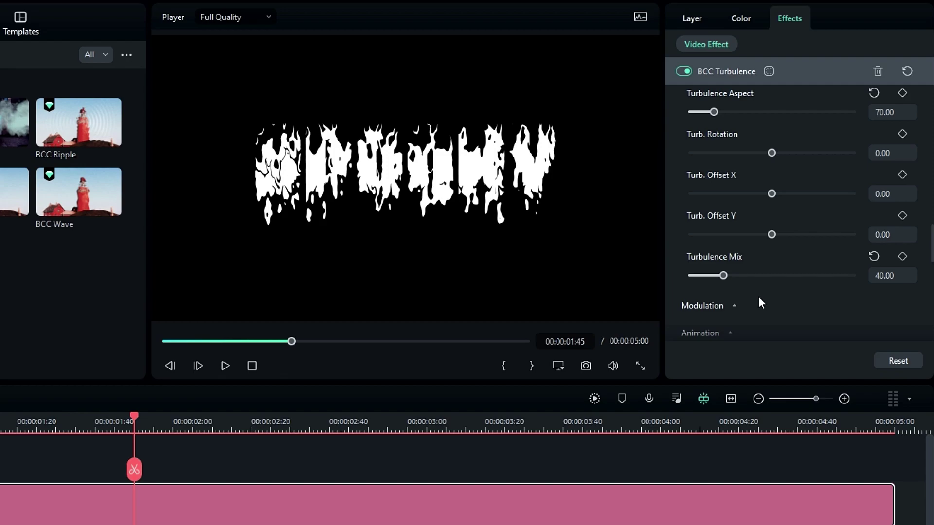
Set the Flow Rate in the Animation settings of BCC Turbulence to 40 and preview the motion up to 00:00:02:09.
scroll(759, 297, "down", 4)
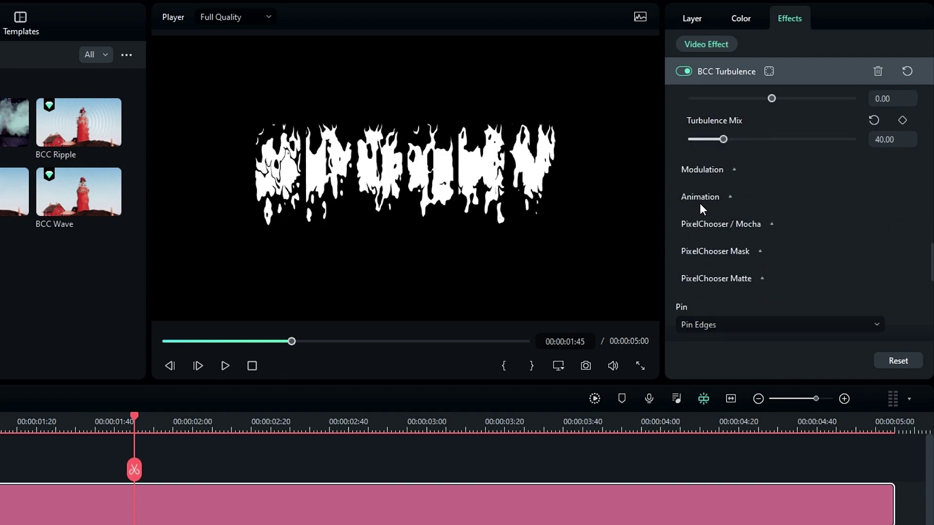
left_click(720, 201)
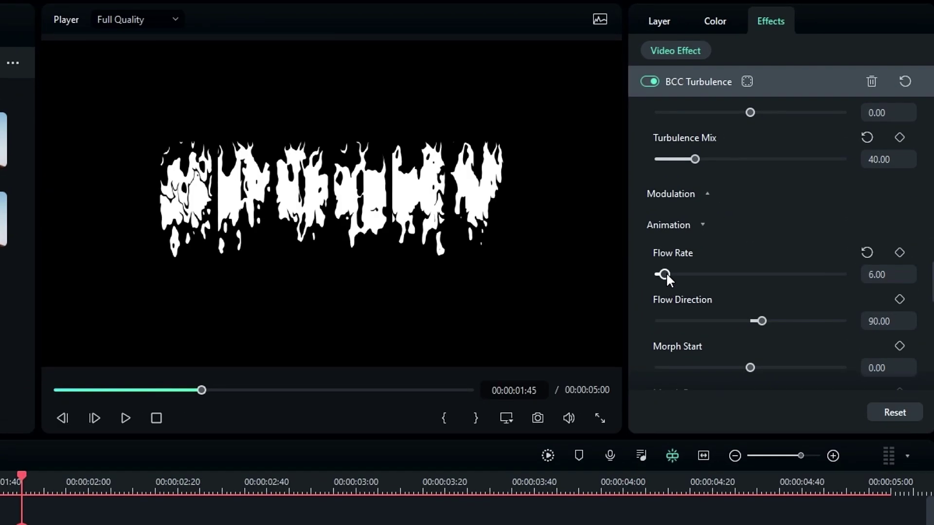
left_click_drag(665, 273, 677, 274)
left_click(877, 274)
type("40")
key("Return")
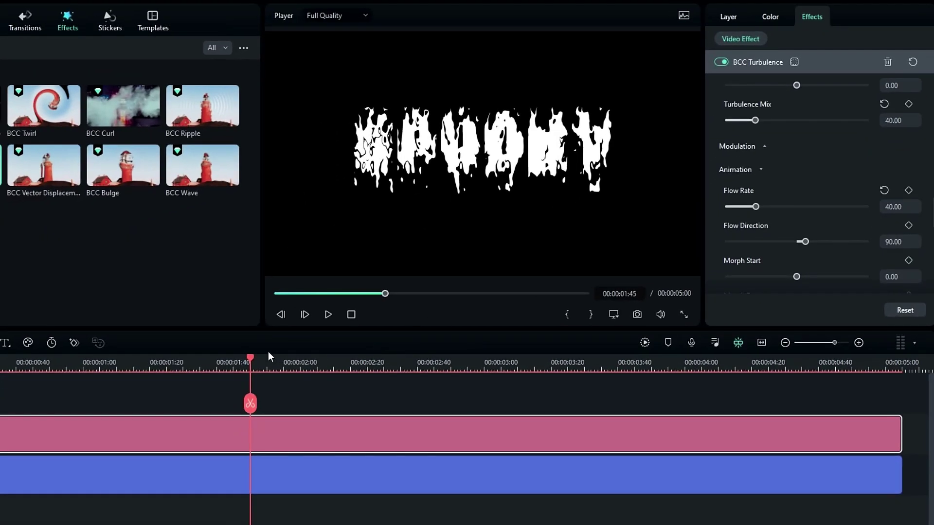
left_click_drag(250, 361, 330, 360)
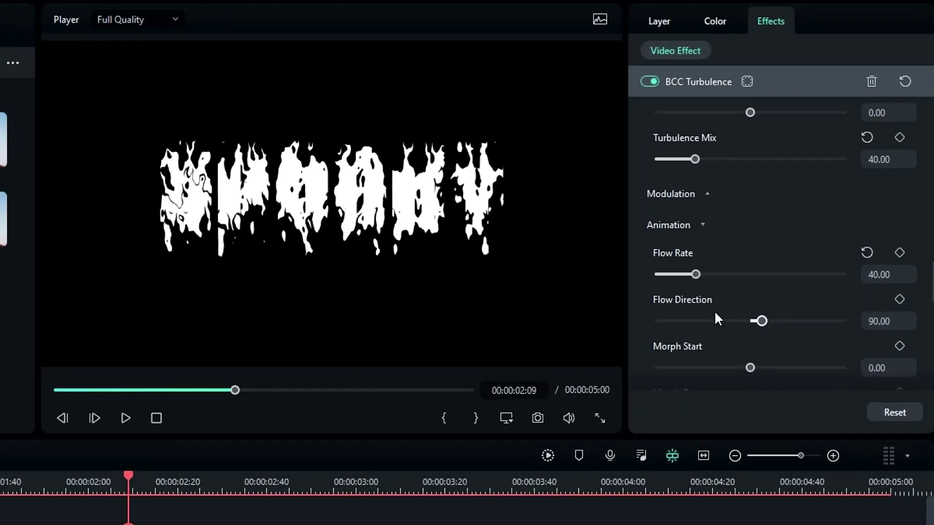
Set the Flow Direction in the Animation settings of BCC Turbulence to 180 and preview the motion up to 00:00:02:14.
double_click(889, 323)
type("1")
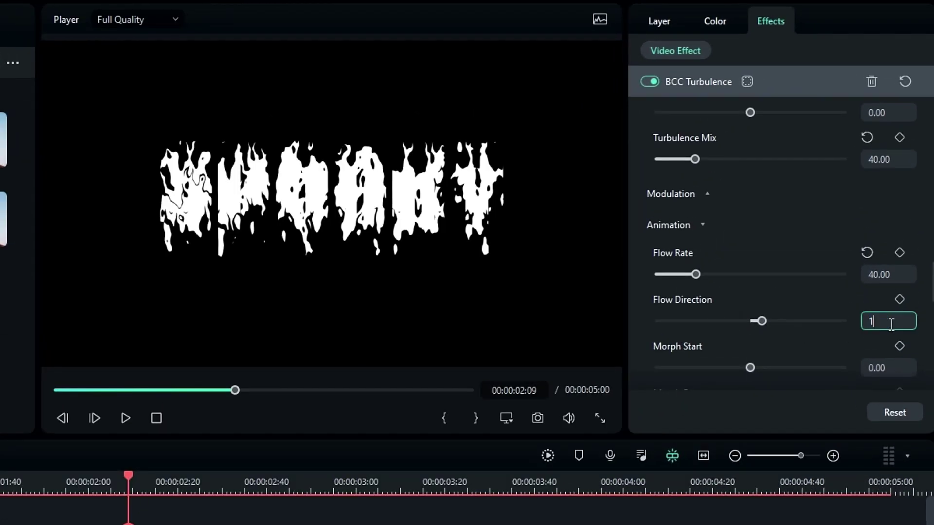
type("80")
key("Return")
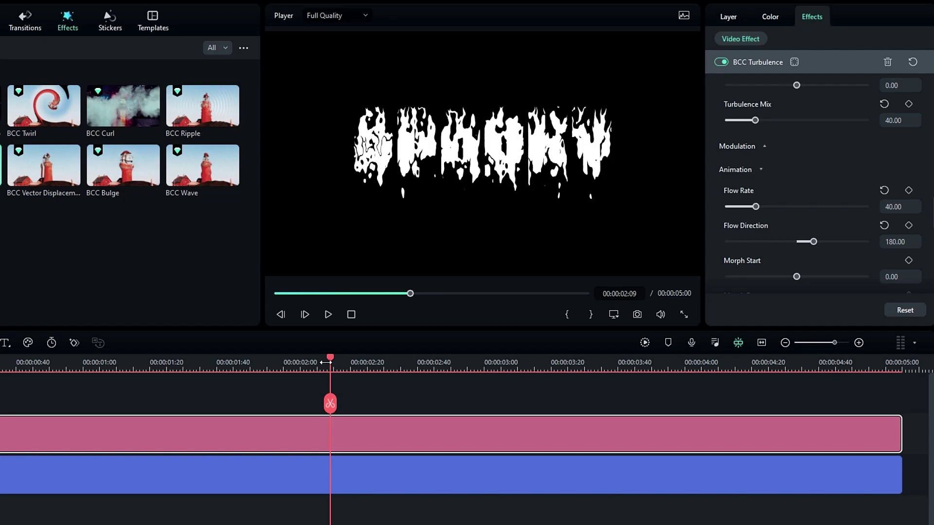
left_click_drag(326, 363, 348, 378)
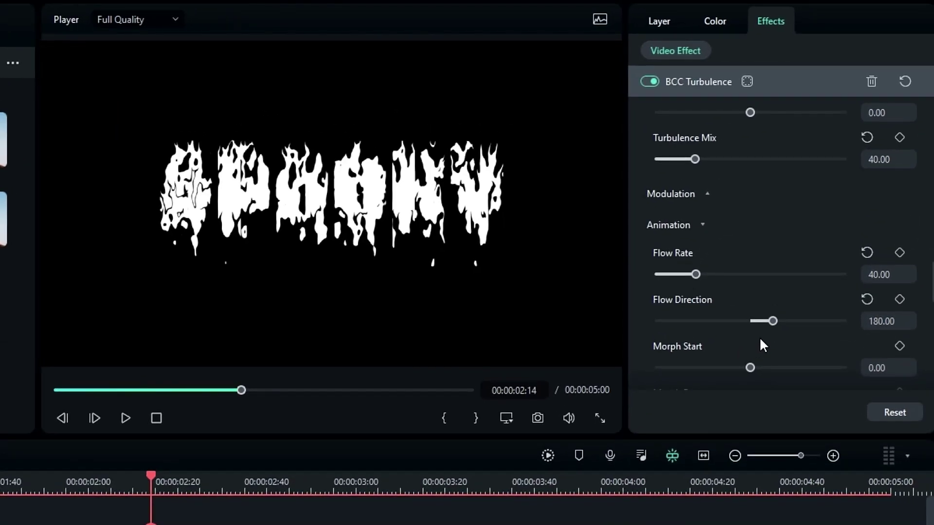
Set the Morph Start in the Animation settings to -100 and scrub through the timeline to preview the distortion.
scroll(761, 339, "down", 2)
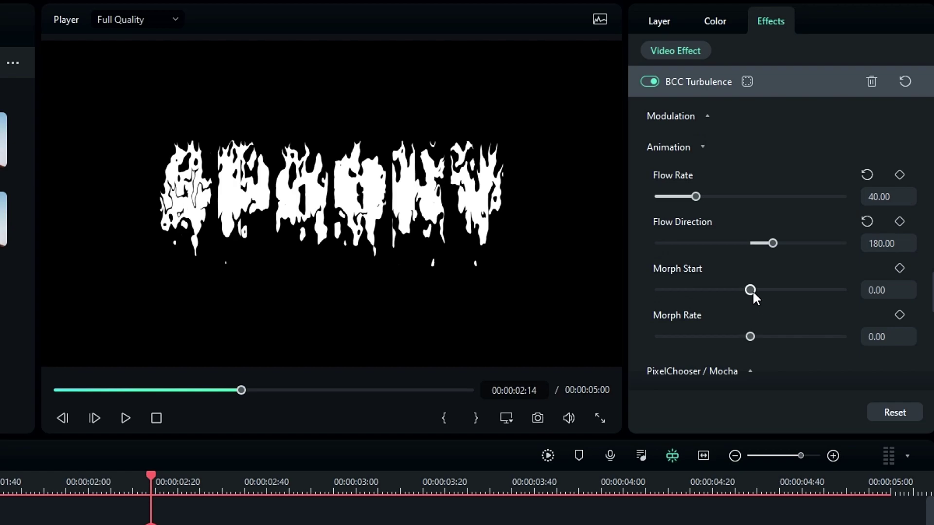
left_click_drag(752, 290, 650, 290)
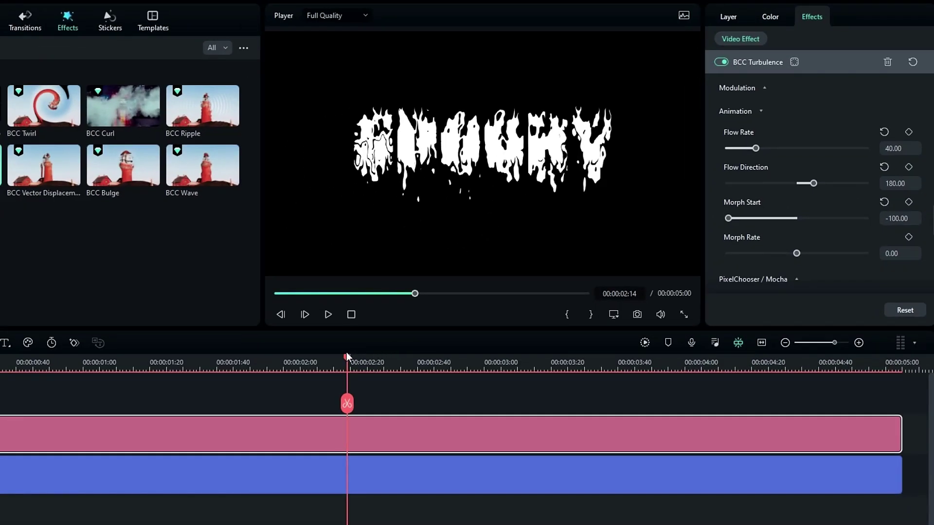
left_click_drag(346, 359, 460, 393)
left_click(292, 386)
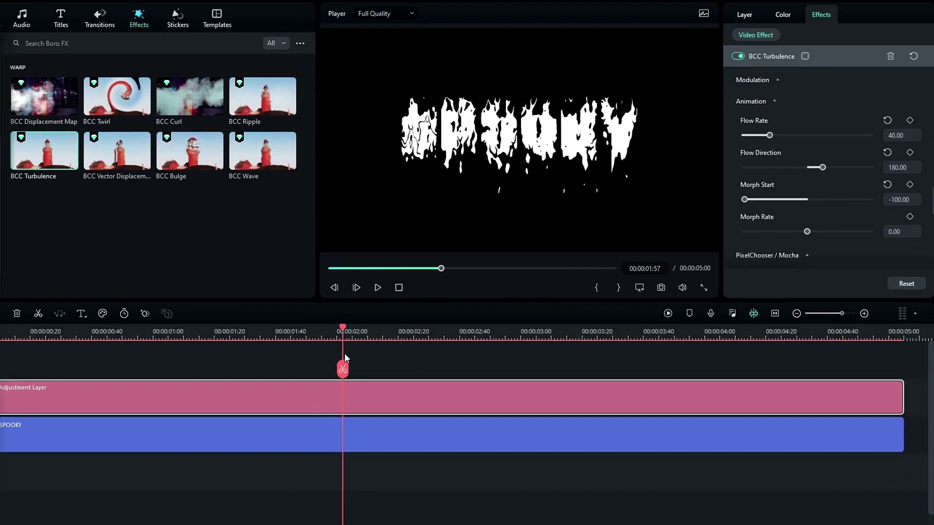
Save the adjustment layer as a custom preset, preview the new Custom2 preset, and return to the timeline at 00:00:01:53.
left_click(749, 17)
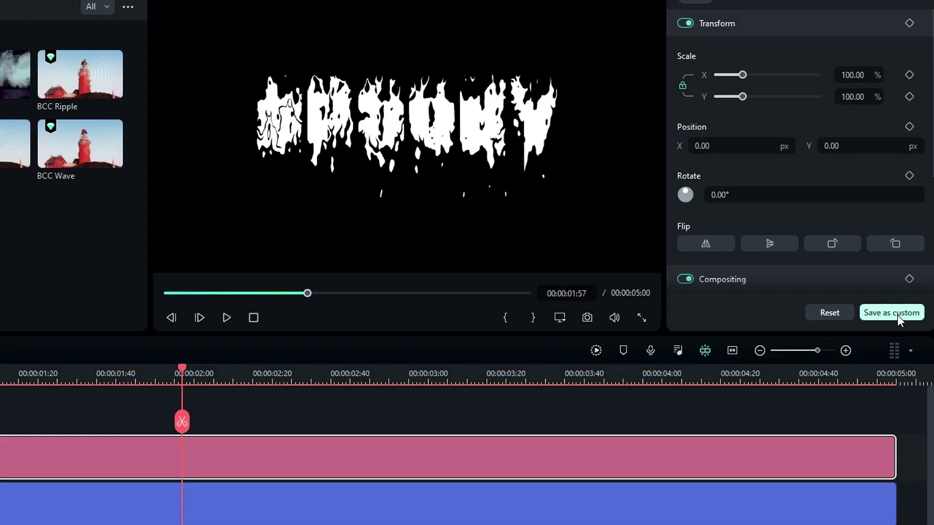
left_click(897, 313)
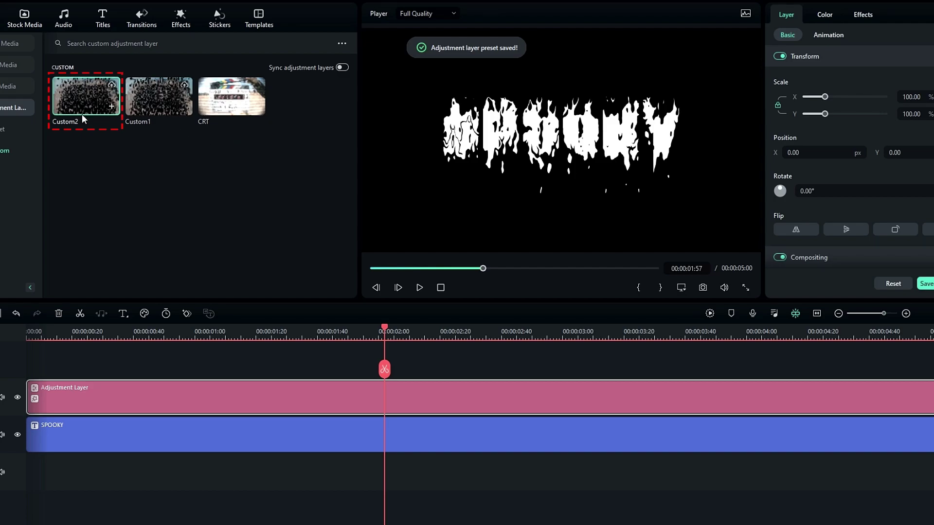
left_click(86, 86)
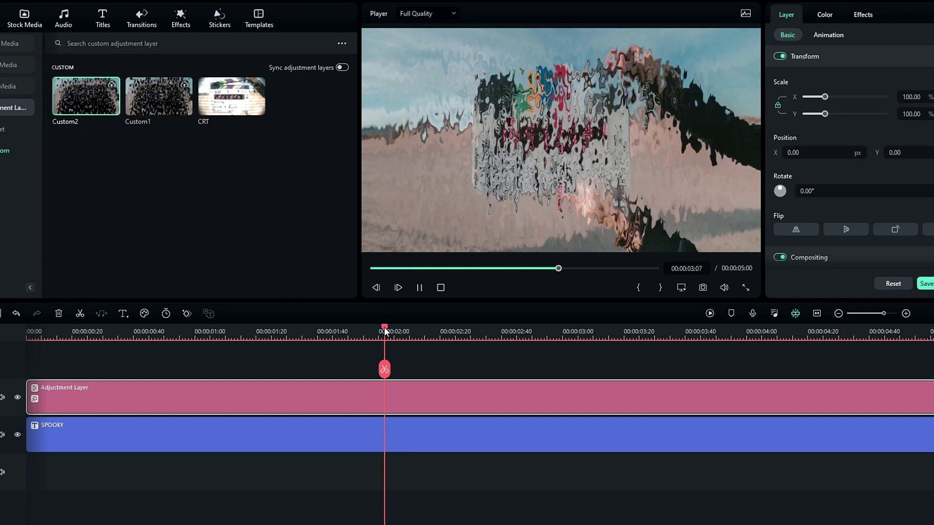
mouse_move(384, 331)
left_mouse_down()
mouse_move(416, 330)
mouse_move(350, 337)
mouse_move(465, 340)
mouse_move(372, 343)
left_mouse_up()
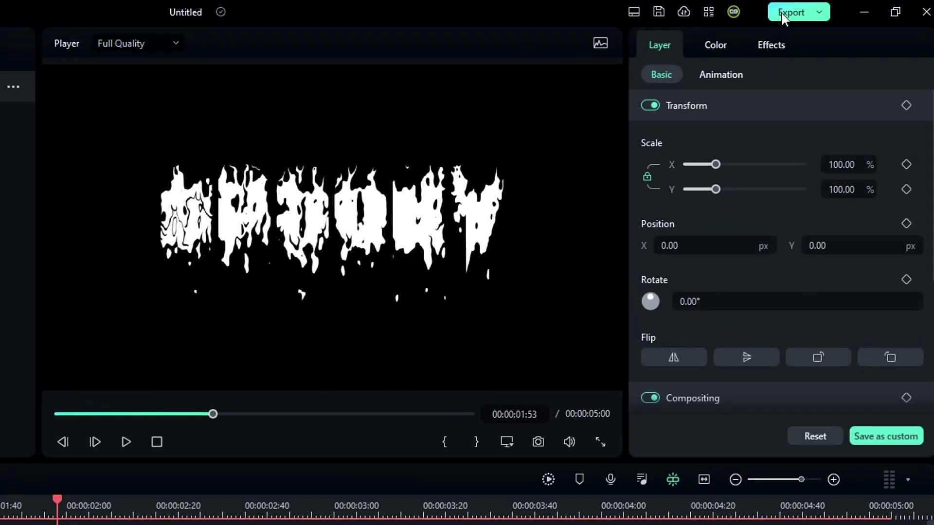
Export the distorted title locally as an MP4 video named Liqud Texture at 1920x1080 and 60 fps.
left_click(783, 17)
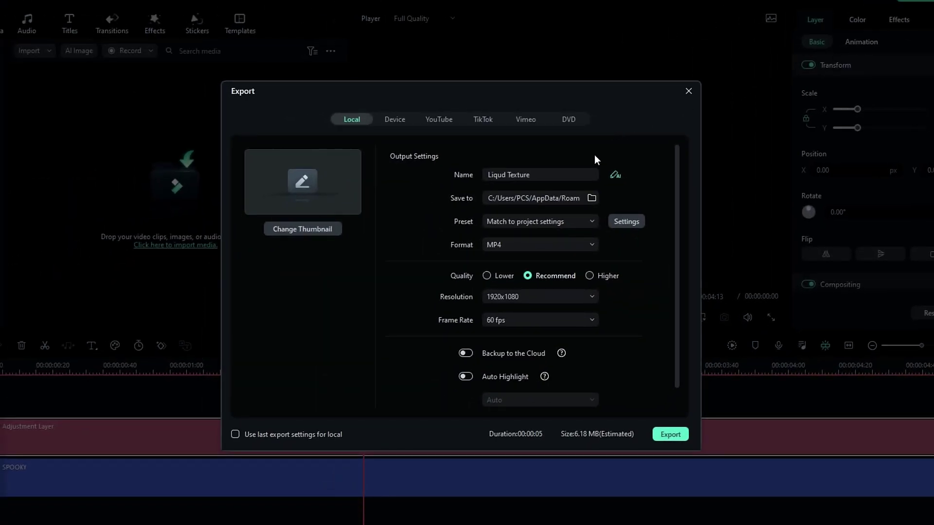
left_click(293, 319)
left_click(536, 281)
left_click(660, 434)
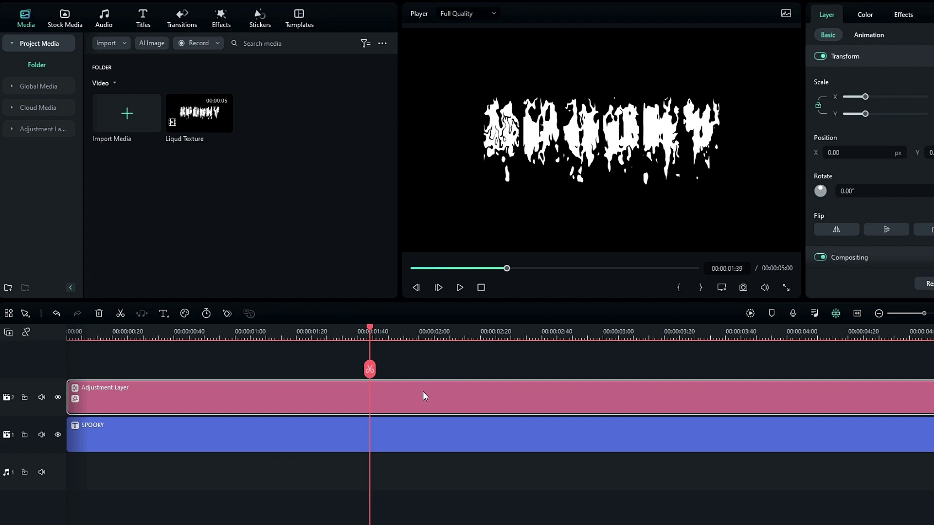
Delete the adjustment layer and move the SPOOKY title clip up to video track 3.
key("Delete")
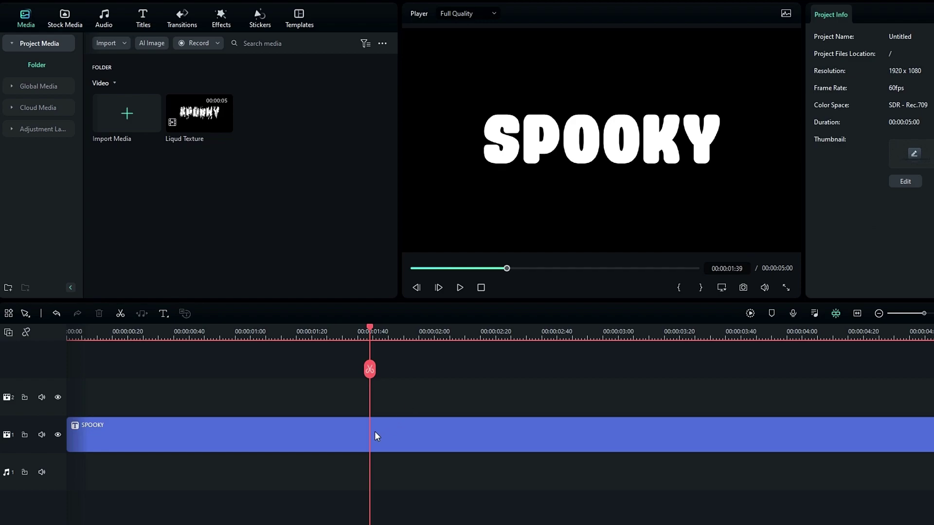
left_click_drag(393, 433, 364, 363)
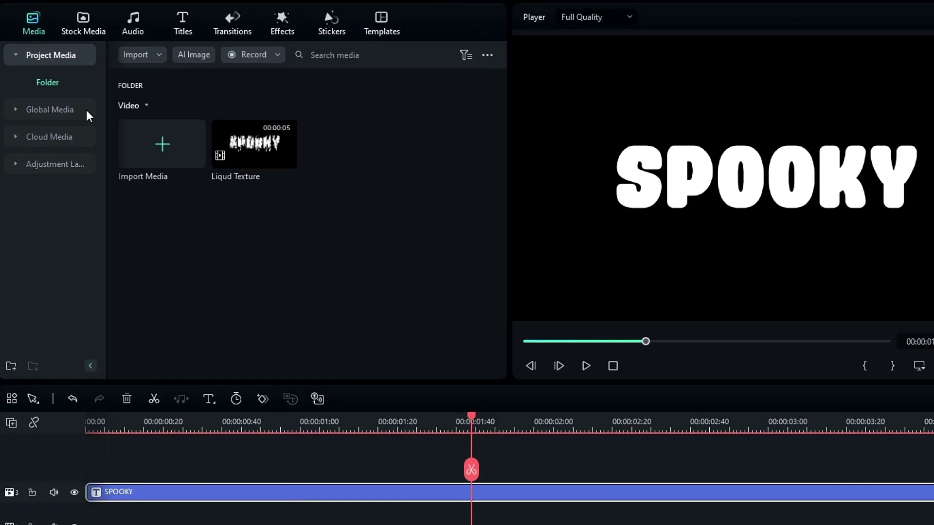
Add the Medium Purple stock colour to video track 1 and the Black stock colour to track 2, then return to the project media.
left_click(62, 23)
scroll(205, 135, "up", 6)
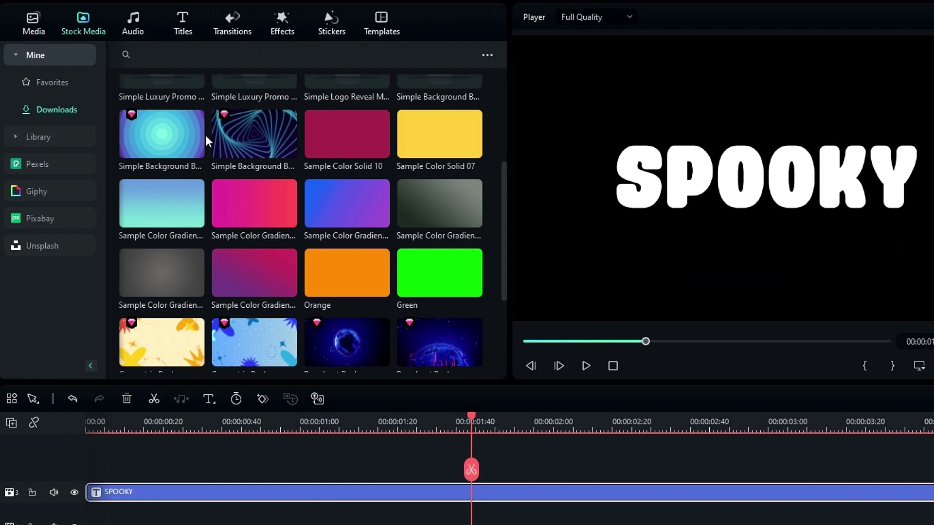
left_click_drag(133, 109, 82, 524)
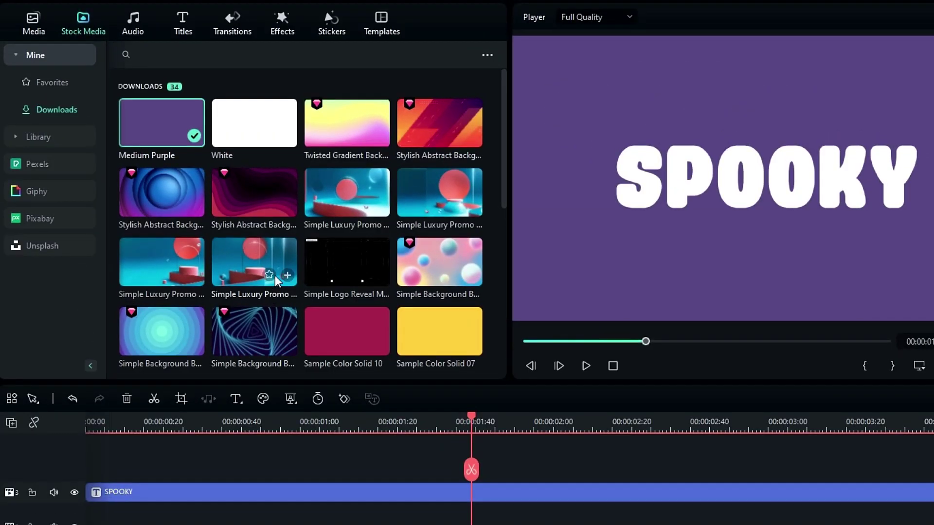
scroll(276, 275, "down", 8)
left_click_drag(252, 281, 104, 521)
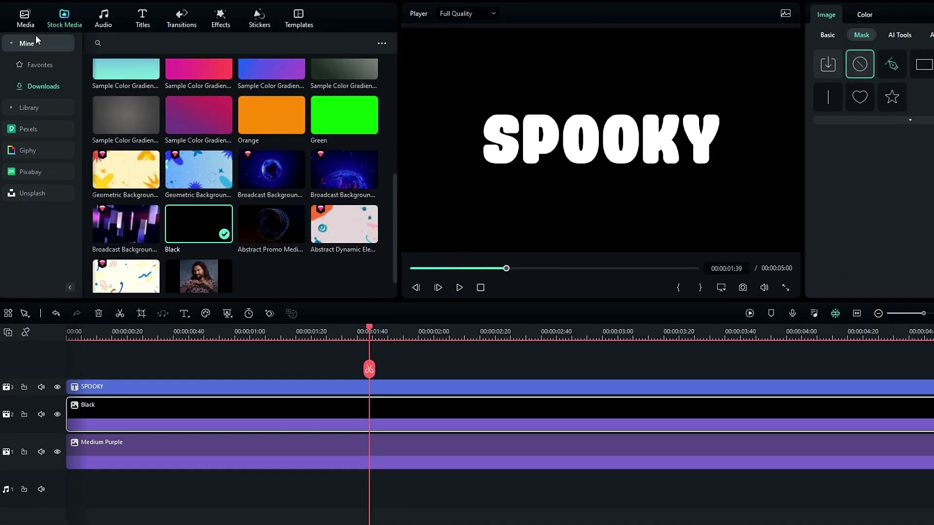
left_click(25, 19)
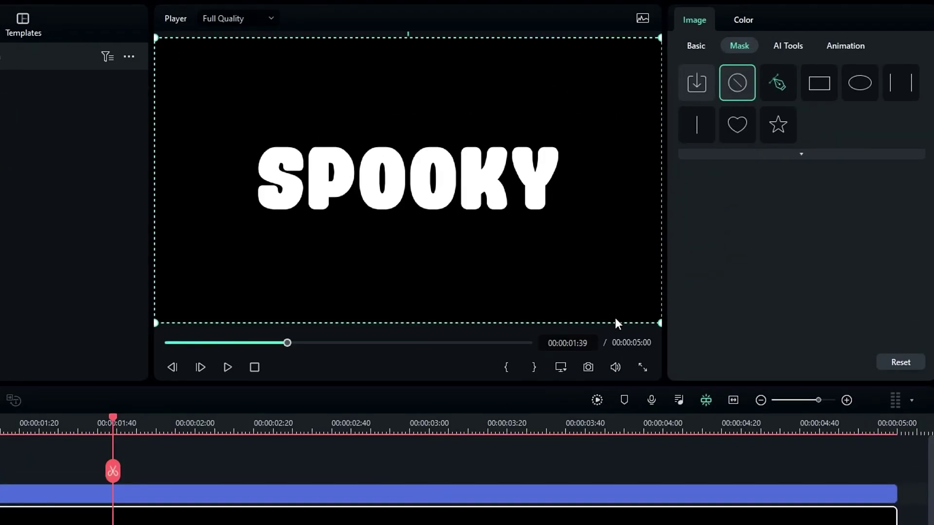
Apply a circle mask to the Black clip, invert it, and set its Blur Strength to 100%.
left_click(862, 90)
scroll(822, 279, "down", 3)
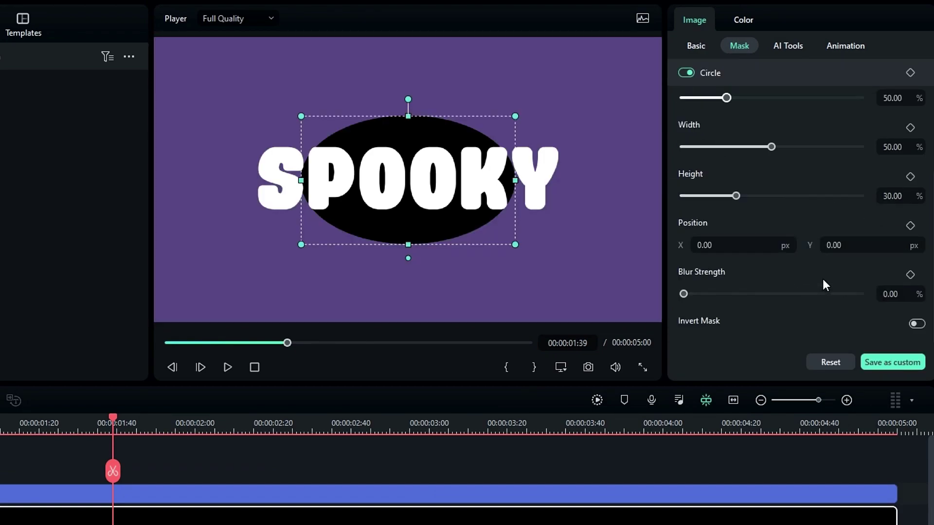
left_click(914, 325)
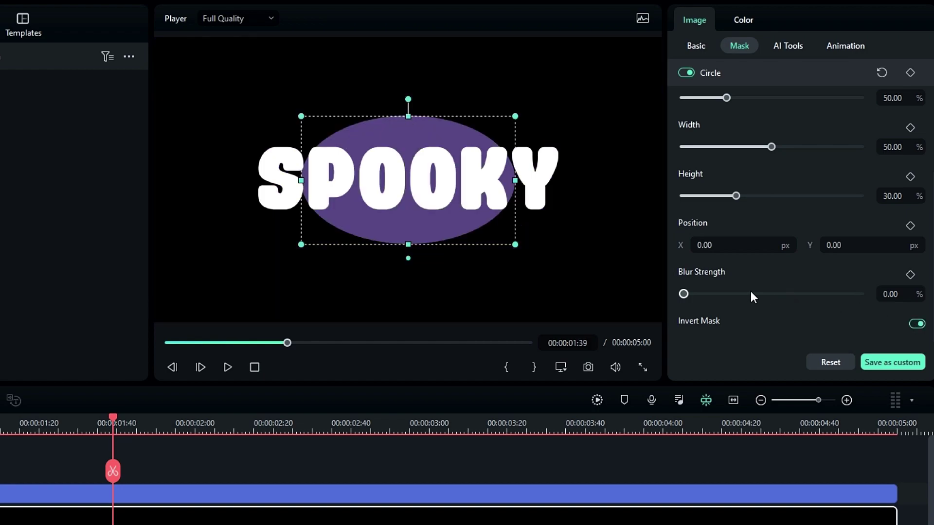
left_click_drag(683, 294, 892, 306)
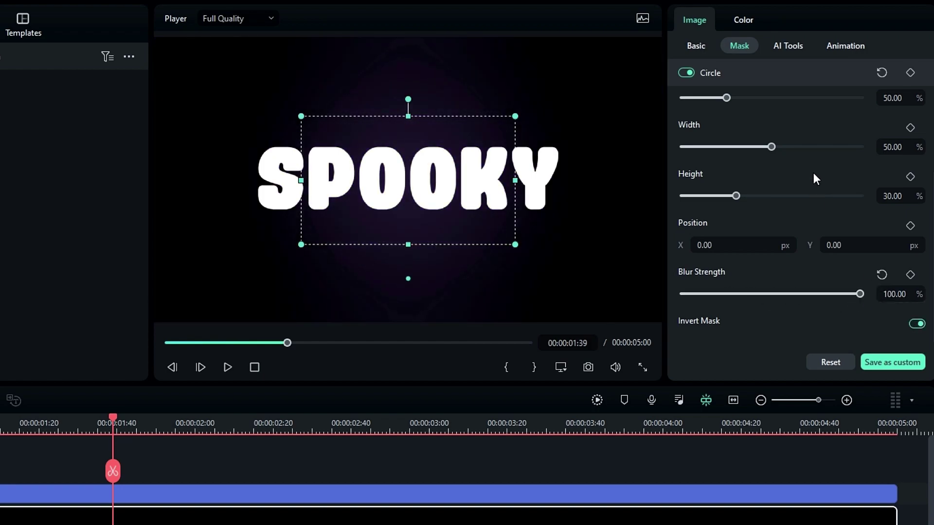
Increase the circle mask's scale until purple fills most of the frame with dark edges, and check it at 00:00:01:49.
scroll(808, 178, "up", 3)
left_click_drag(732, 231, 785, 238)
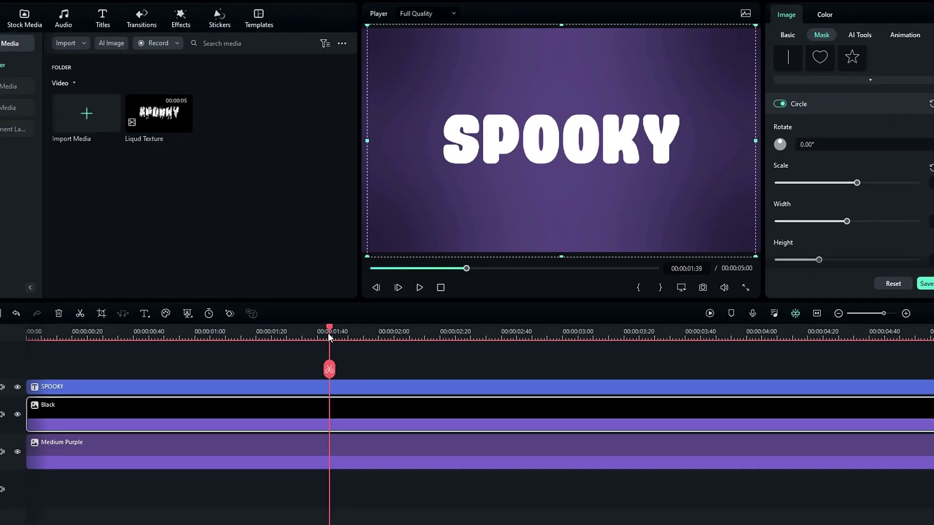
left_click_drag(328, 333, 355, 333)
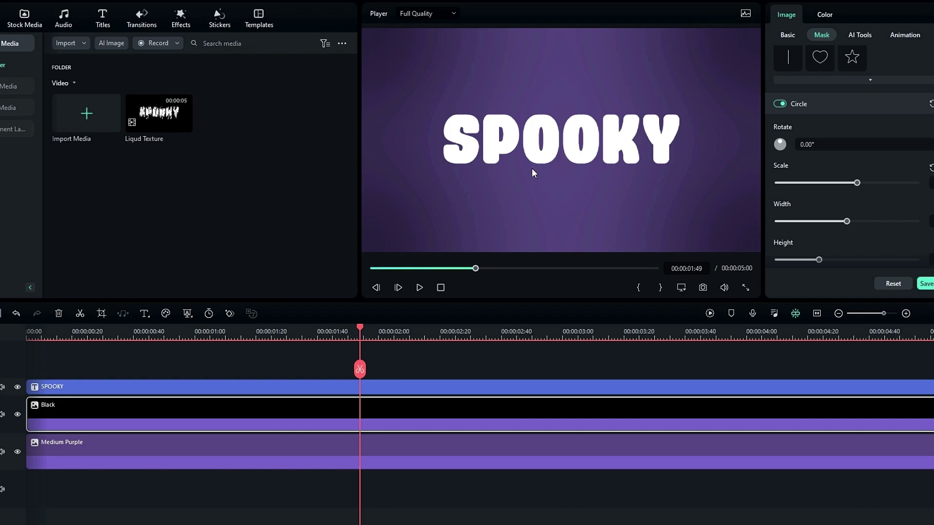
Increase the height of the timeline tracks.
right_click(16, 402)
mouse_move(64, 480)
left_click(151, 492)
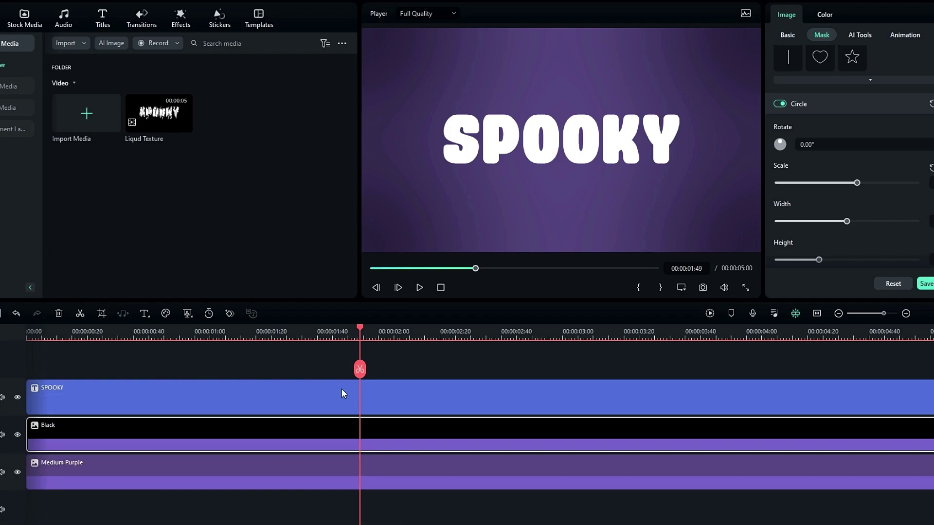
Change the text colour of the SPOOKY title to light green.
left_click(342, 391)
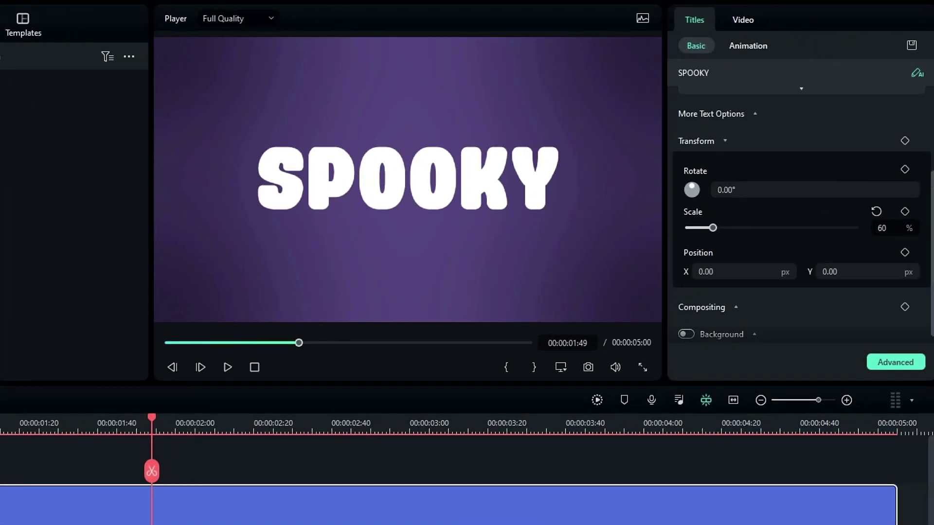
left_click(832, 168)
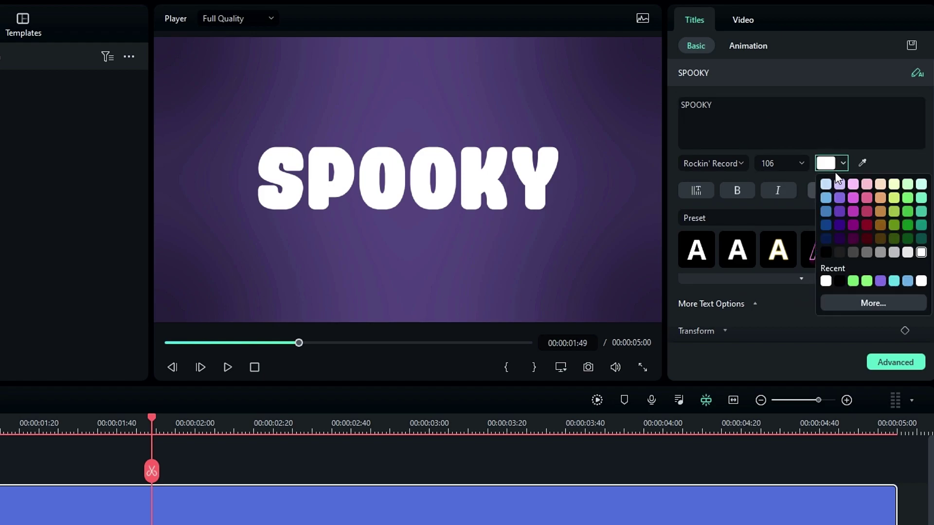
left_click(866, 282)
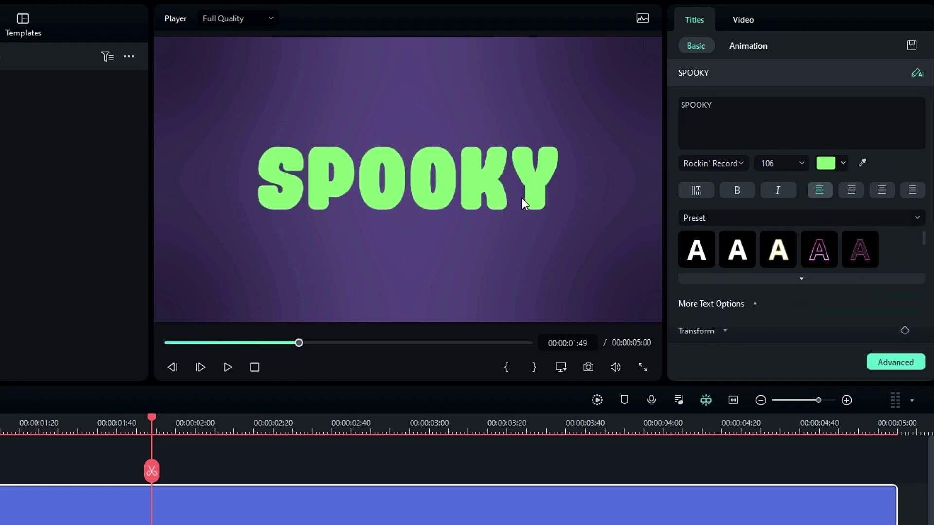
Open the SPOOKY title in a maximized Advanced Text Edit window and give it a black outline with a thickness of 13.
left_click(890, 362)
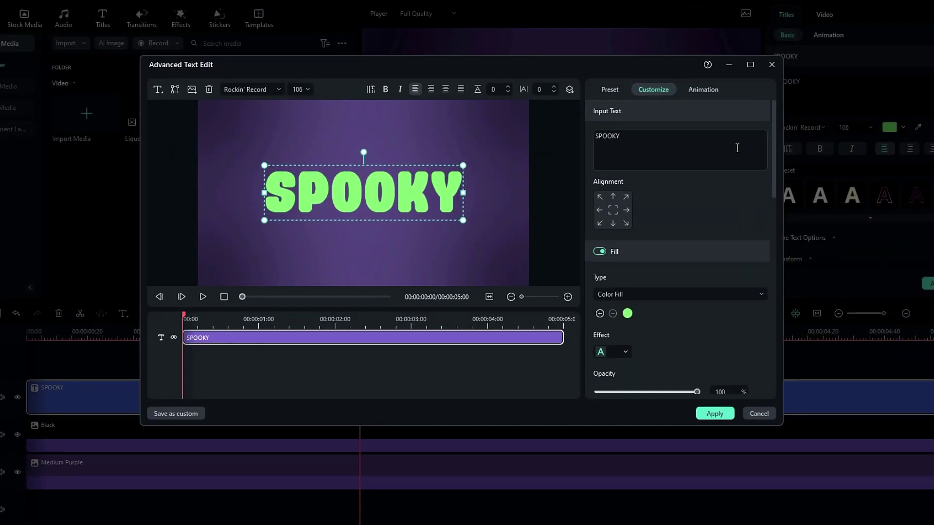
left_click(750, 64)
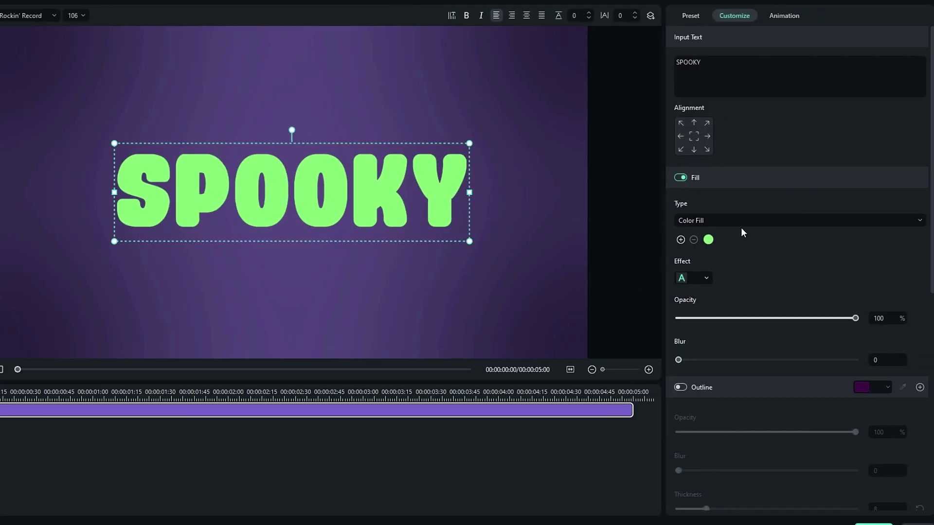
scroll(789, 255, "down", 4)
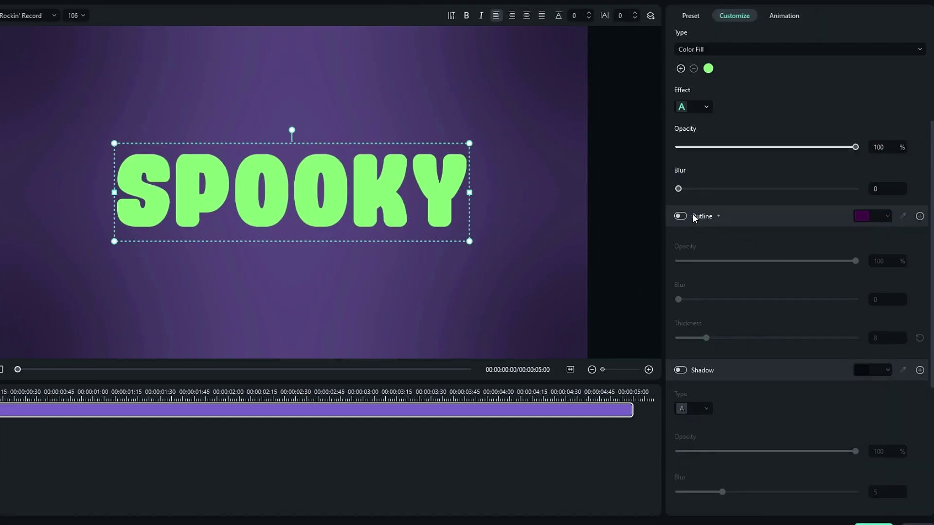
left_click(680, 216)
left_click(861, 216)
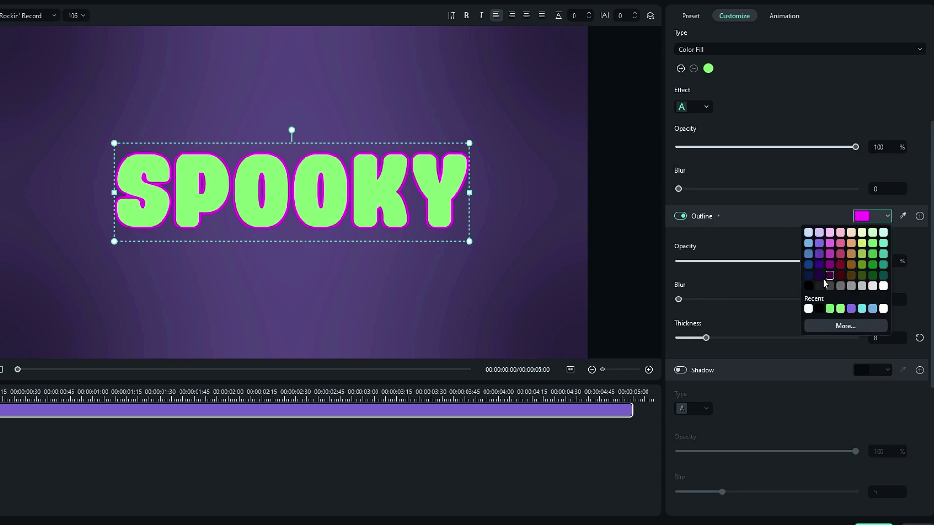
left_click(809, 286)
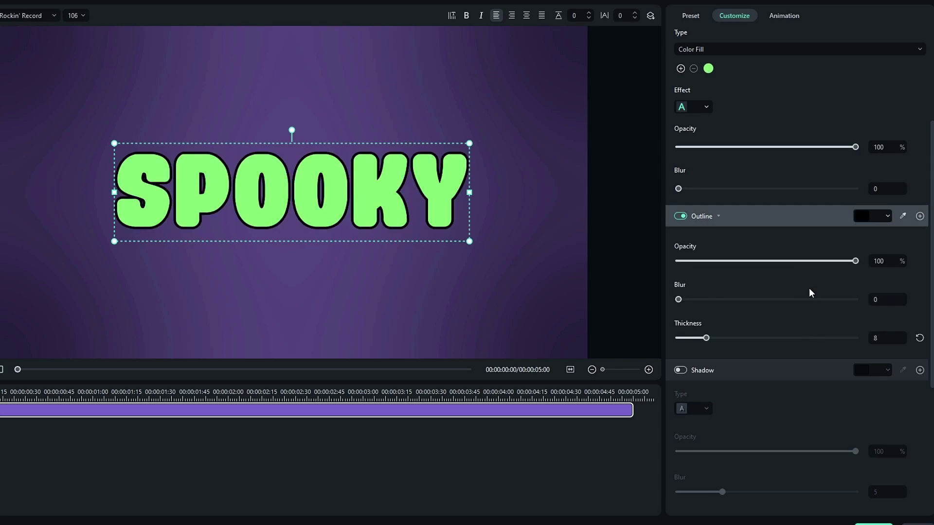
left_click(874, 338)
type("13")
key("Return")
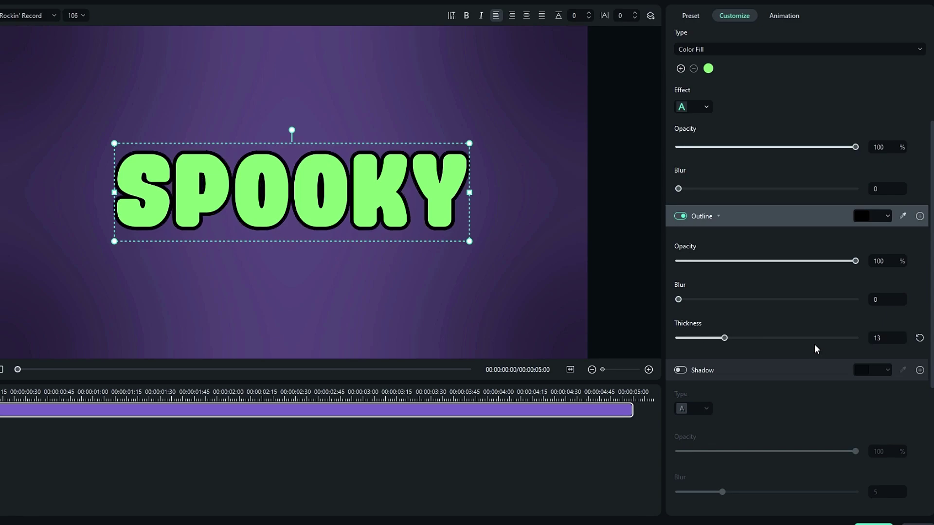
Add a black downward shadow with blur 0 and distance 7 to the SPOOKY title, and apply the text edits.
scroll(793, 335, "down", 2)
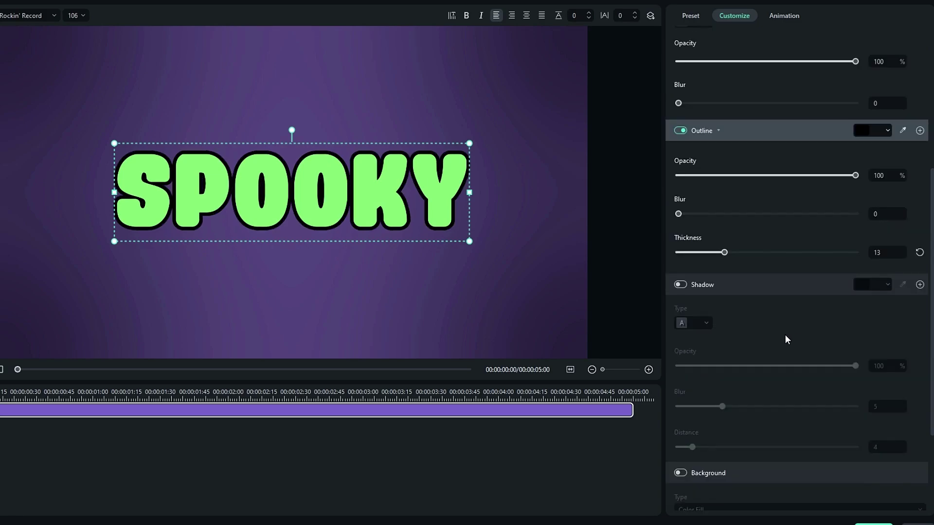
left_click(680, 286)
left_click(696, 323)
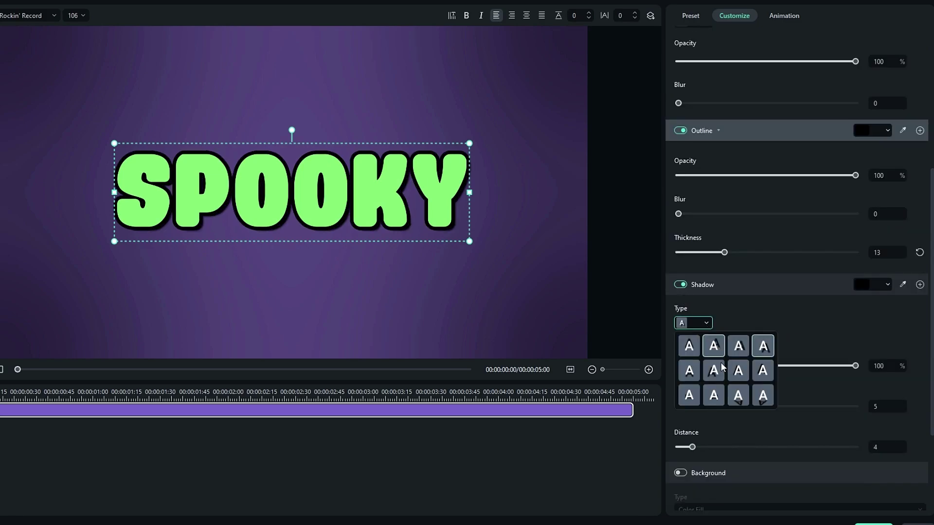
left_click(694, 370)
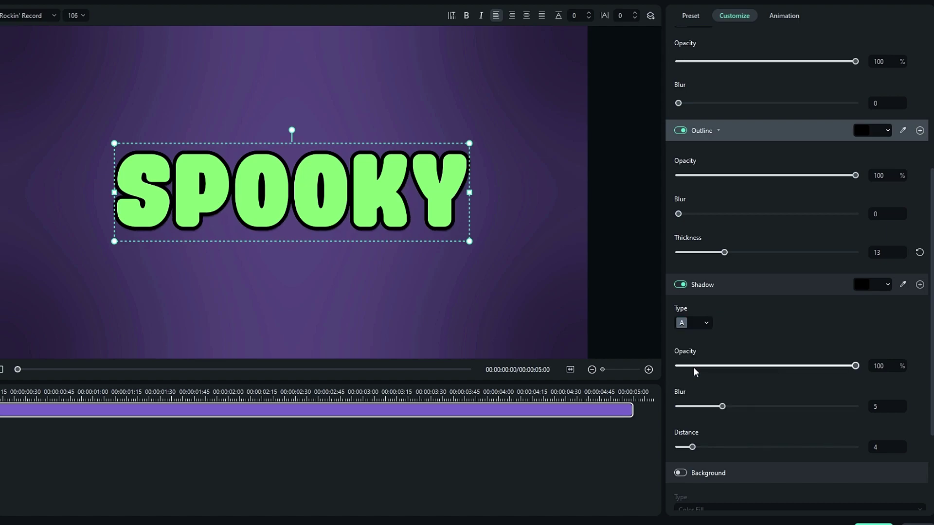
left_click_drag(722, 406, 667, 408)
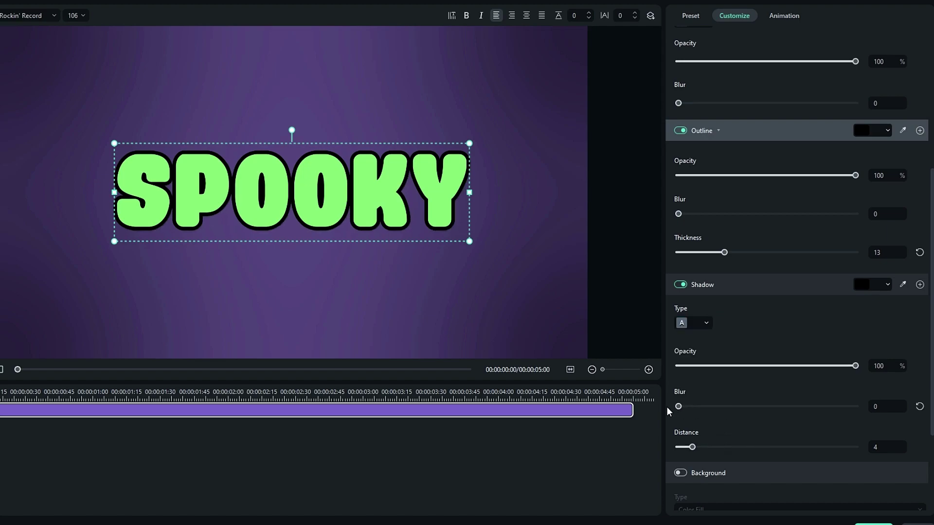
left_click_drag(692, 447, 706, 447)
left_click(890, 447)
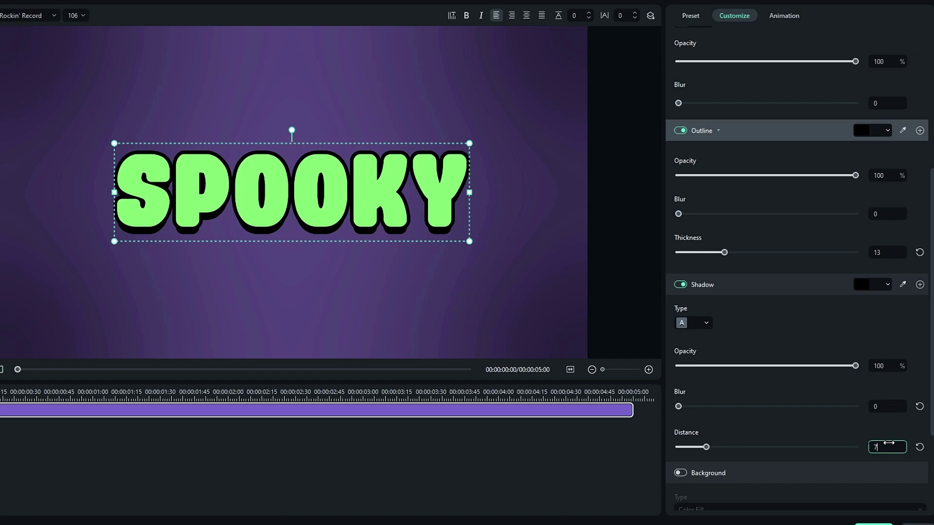
key("Return")
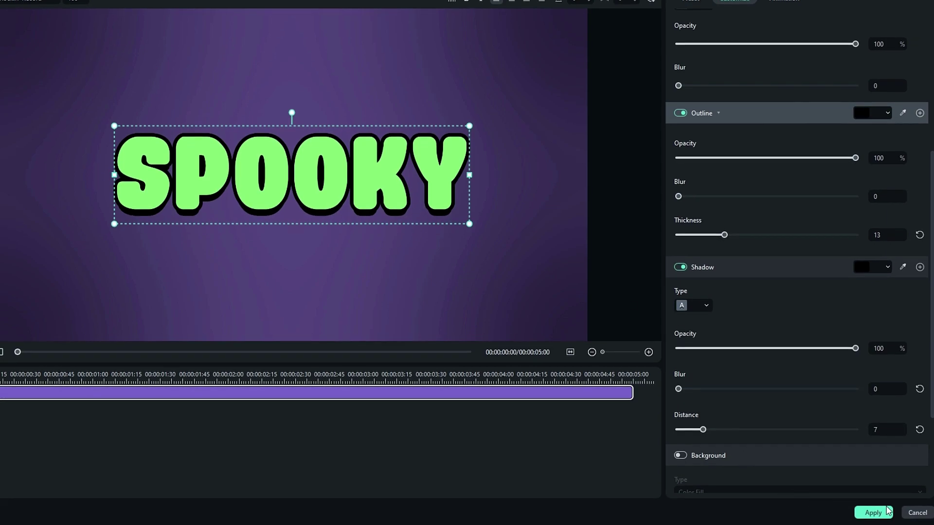
left_click(875, 514)
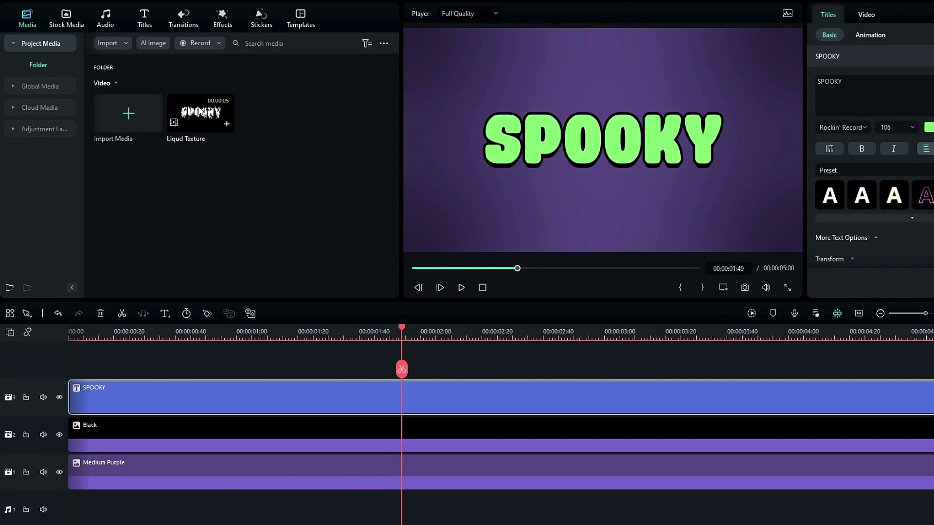
Place the Liqud Texture clip on a new track above the SPOOKY title and apply the Remove Black BG effect to it.
left_click_drag(201, 113, 57, 364)
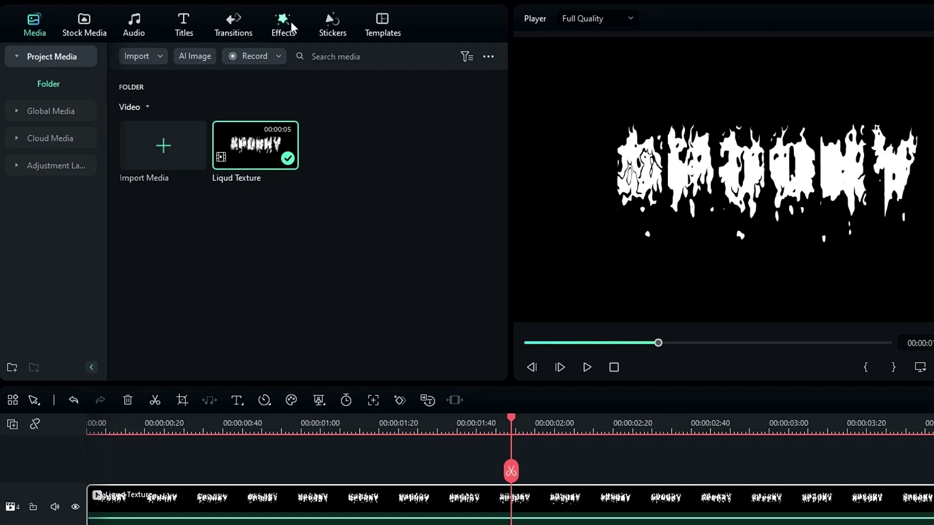
left_click(180, 17)
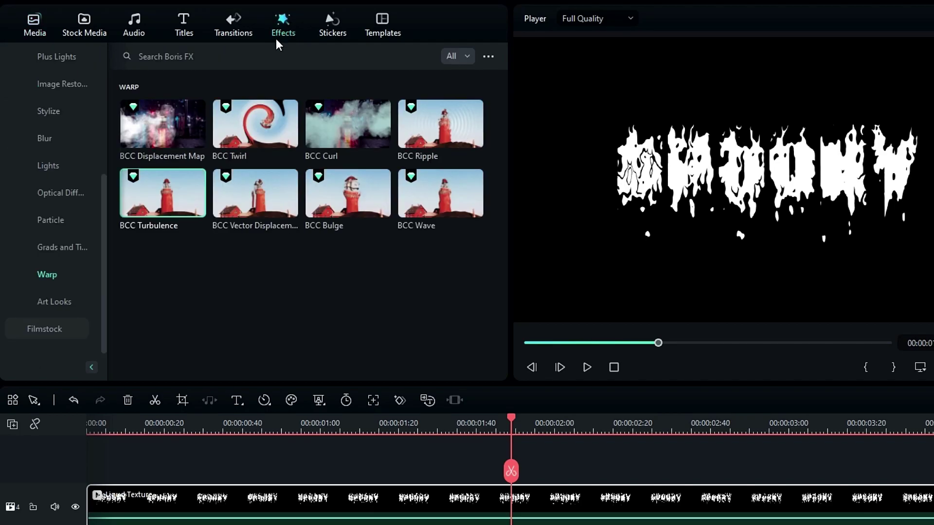
scroll(46, 64, "up", 5)
left_click(46, 64)
left_click(57, 110)
left_click(146, 55)
type("remove")
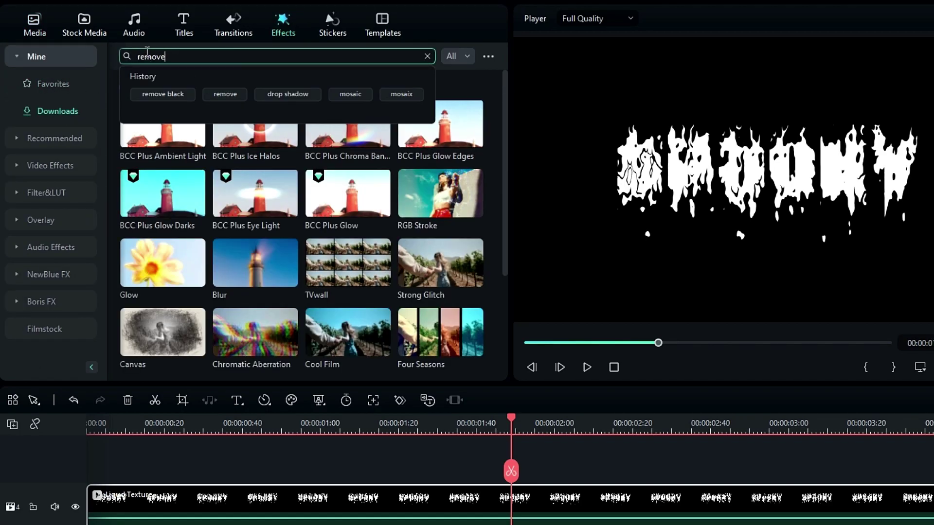
key("Return")
mouse_move(163, 198)
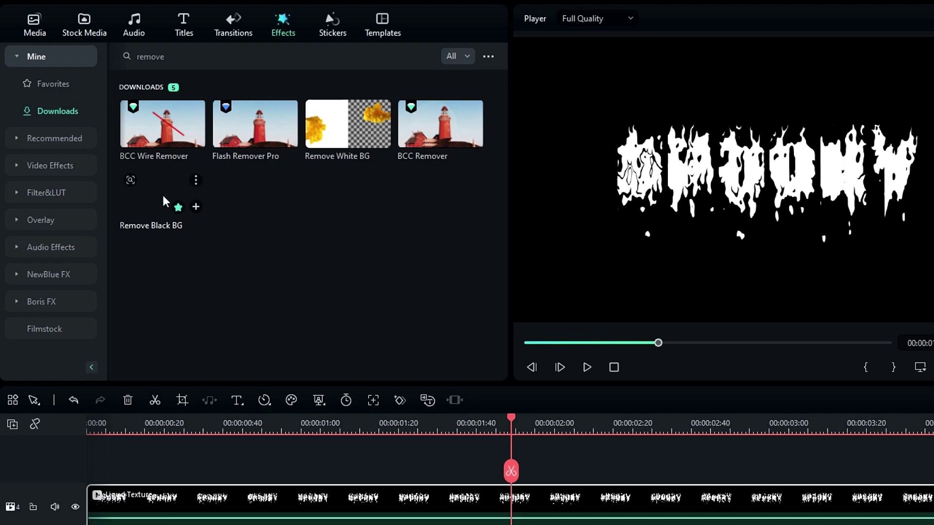
left_click_drag(165, 200, 230, 513)
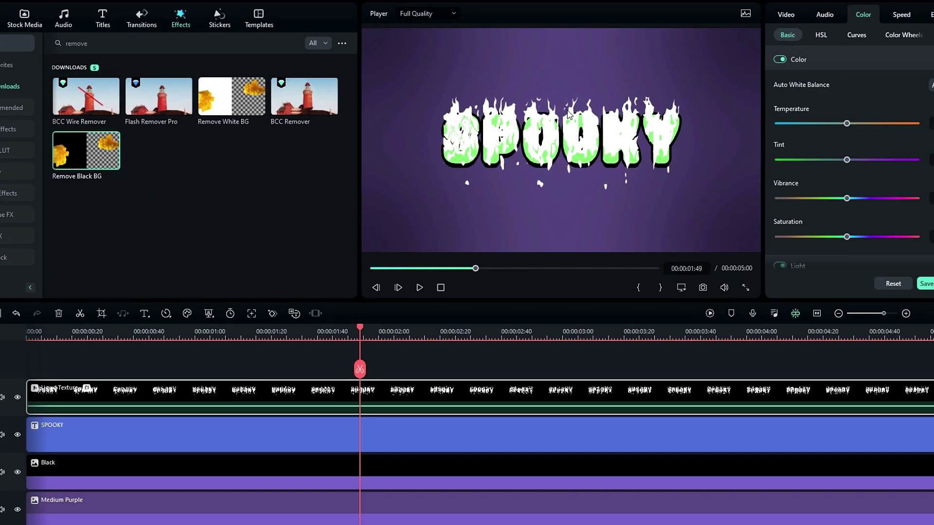
Hide the SPOOKY title track and tint the texture's highlights and midtones magenta with the colour wheels, with midtone brightness at minimum.
left_click(18, 434)
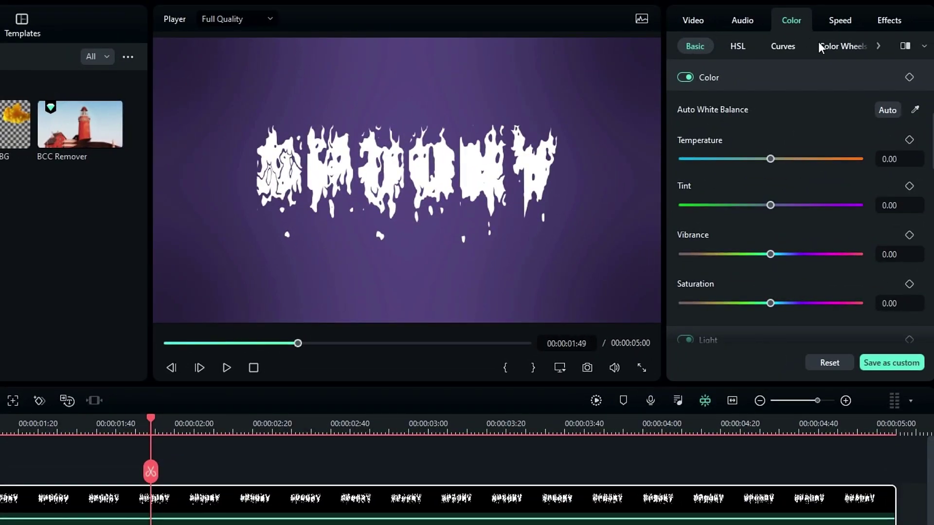
left_click(838, 46)
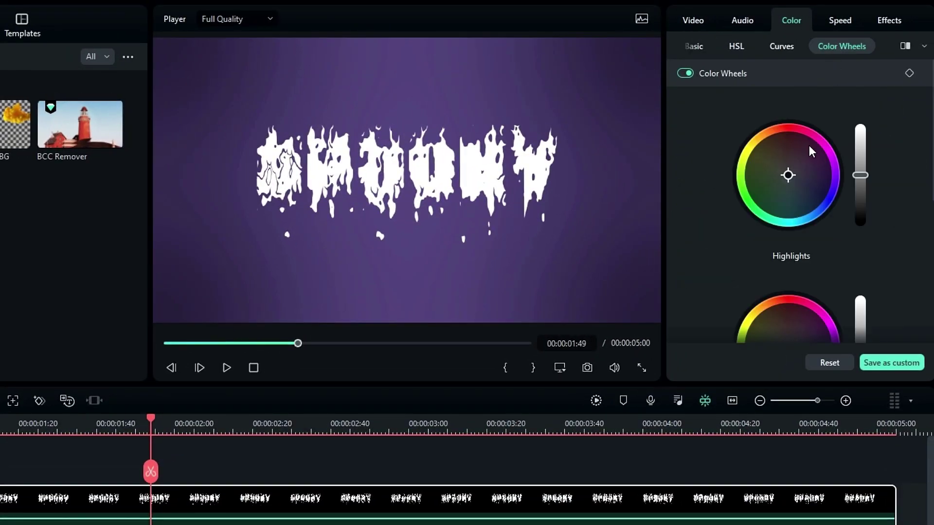
left_click_drag(799, 172, 834, 187)
scroll(809, 210, "down", 3)
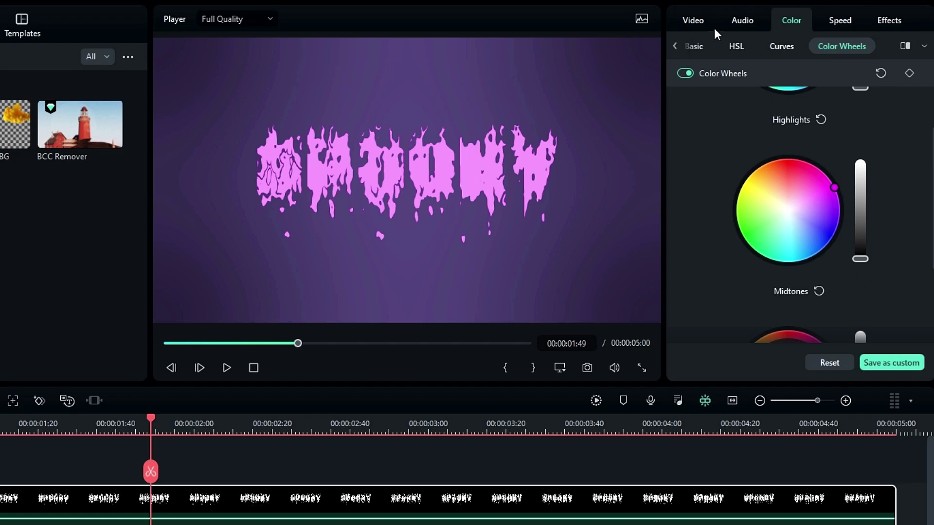
Set the texture clip's temperature to -100, tint to 100 and exposure to -9 for a deeper purple, and check it at 00:00:01:50.
left_click(694, 46)
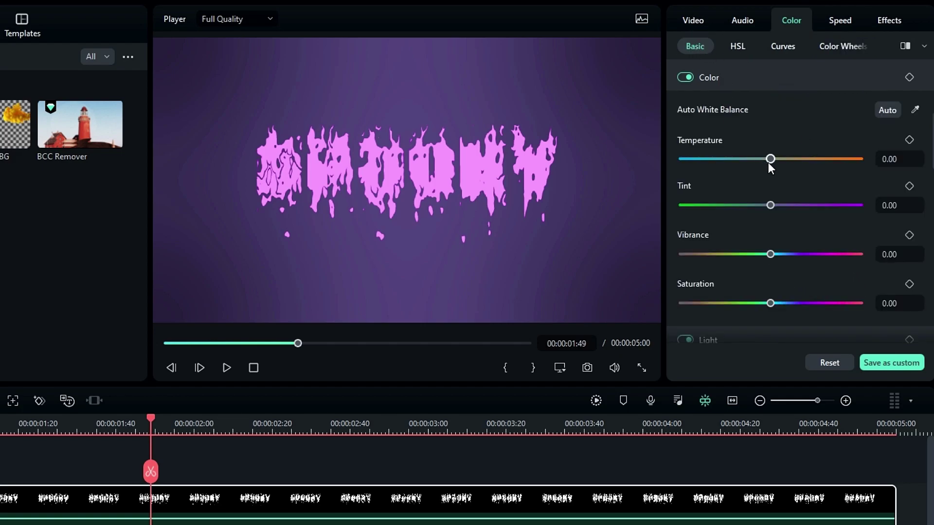
left_click_drag(769, 157, 661, 154)
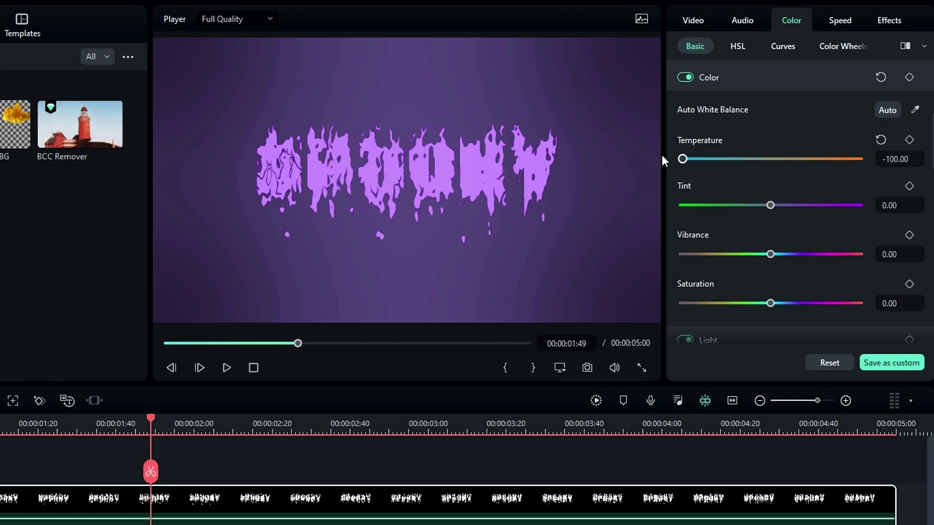
left_click_drag(770, 205, 881, 209)
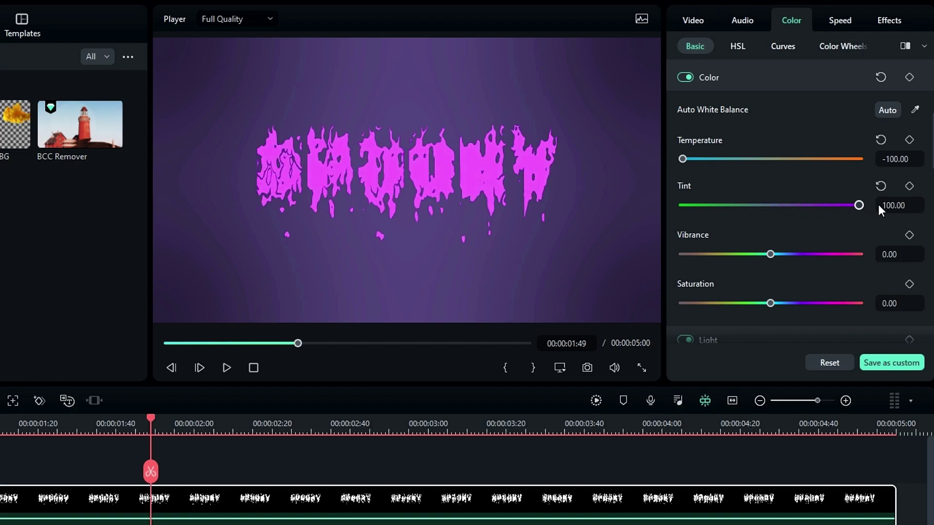
mouse_move(772, 254)
left_mouse_down()
mouse_move(714, 253)
mouse_move(772, 254)
left_mouse_up()
scroll(815, 247, "down", 3)
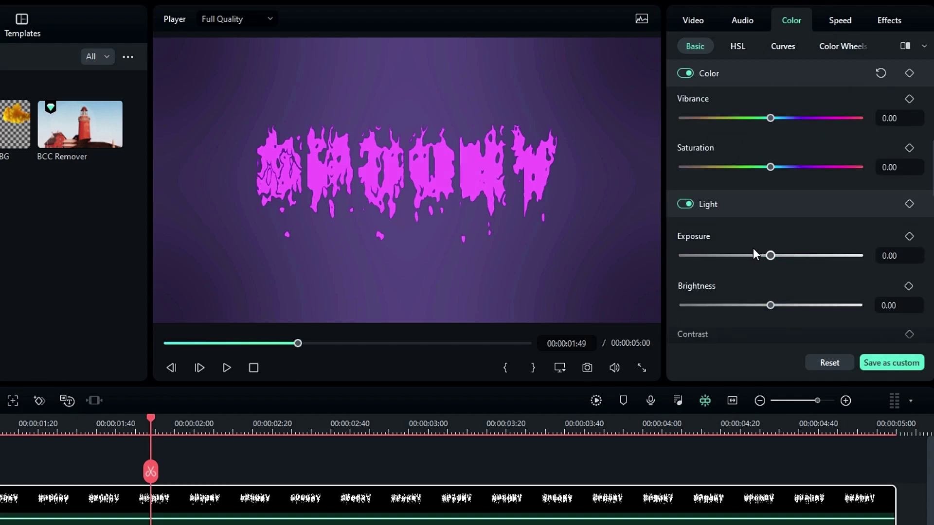
left_click(907, 256)
double_click(907, 255)
type("-9")
key("Return")
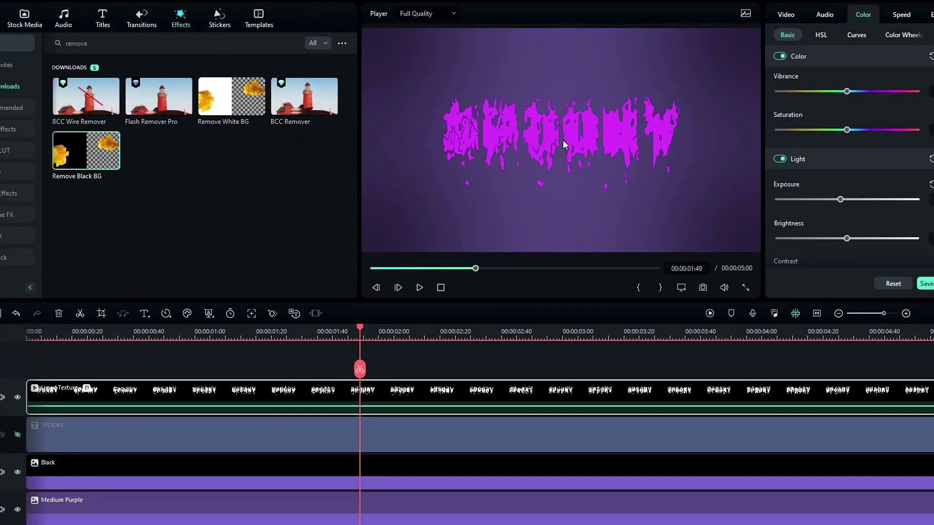
mouse_move(361, 335)
left_mouse_down()
mouse_move(544, 334)
mouse_move(338, 330)
mouse_move(363, 322)
left_mouse_up()
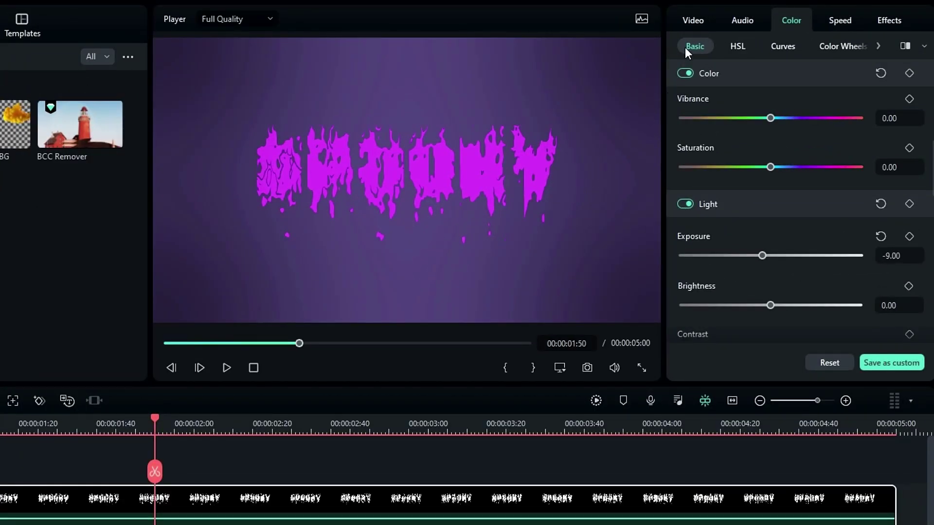
Enable a drop shadow on the Liqud Texture clip with an angle of 154° and a black colour.
left_click(691, 22)
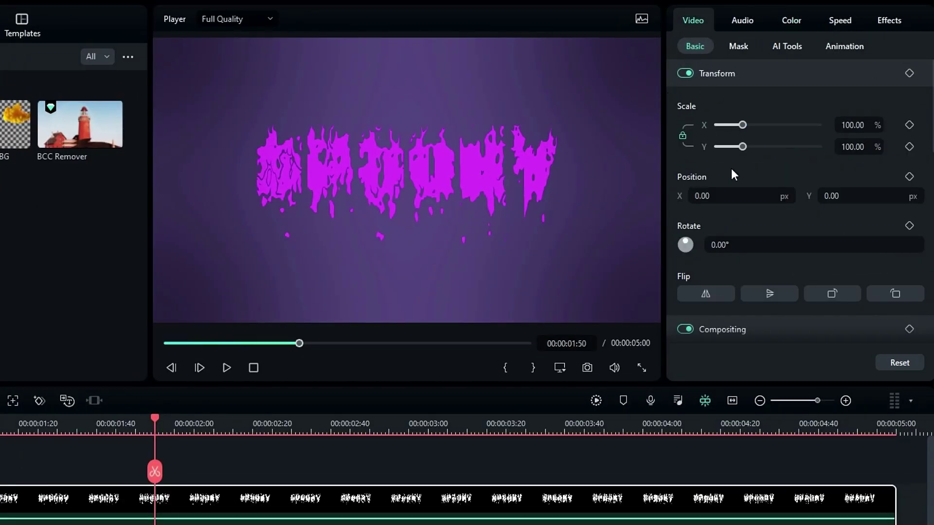
scroll(754, 269, "down", 5)
left_click(684, 193)
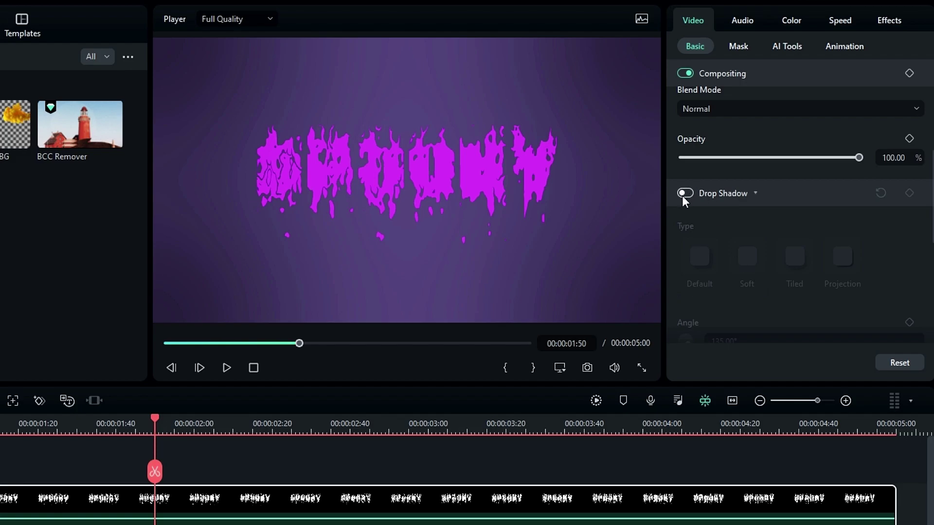
scroll(789, 287, "down", 3)
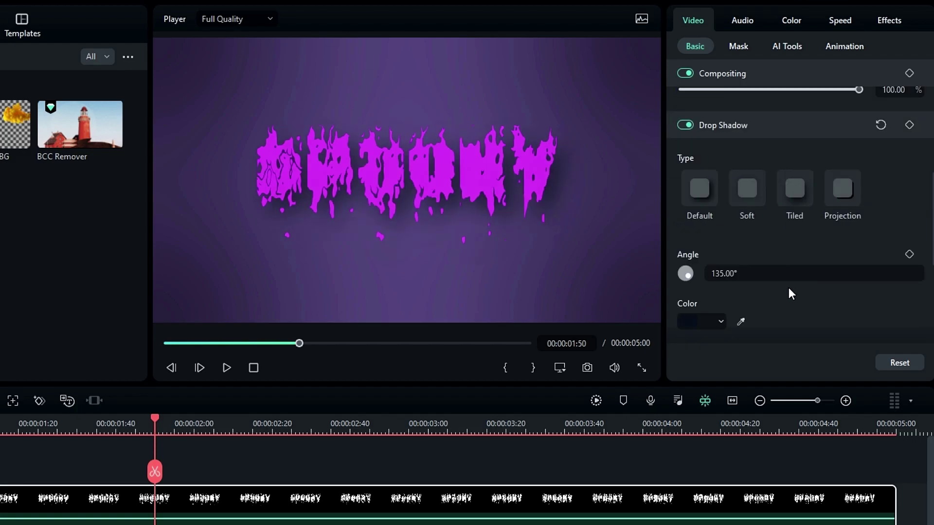
left_click(727, 205)
type("154")
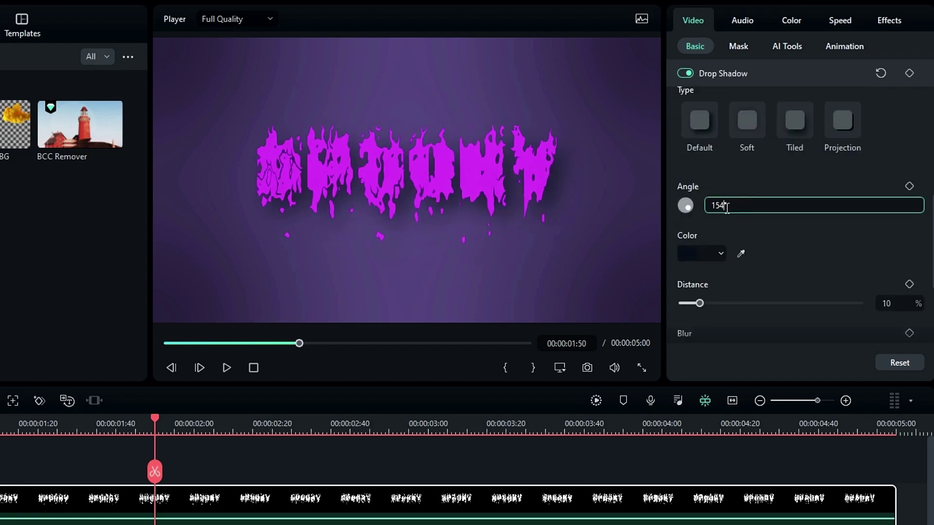
key("Return")
left_click(711, 253)
left_click(688, 343)
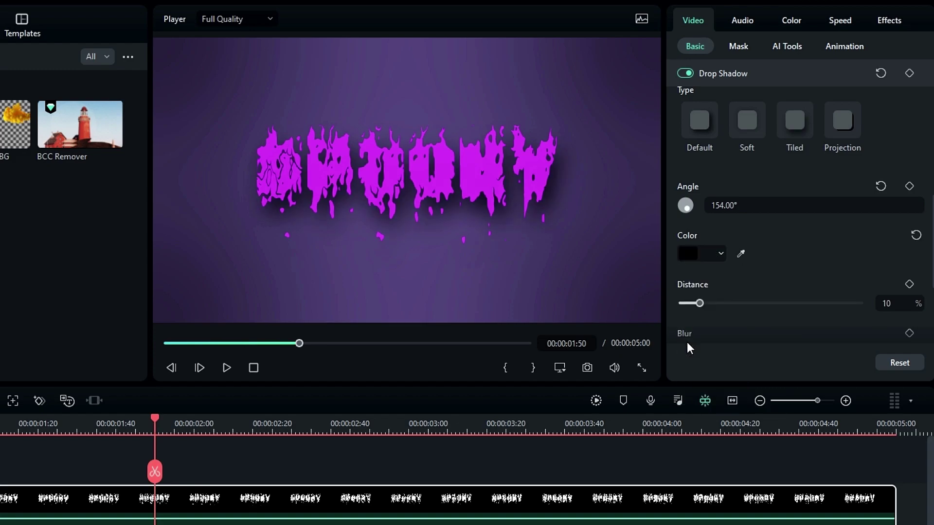
Set the texture clip's drop shadow to 0% blur, 100% opacity and 1% distance.
scroll(793, 249, "down", 3)
left_click_drag(714, 216, 681, 216)
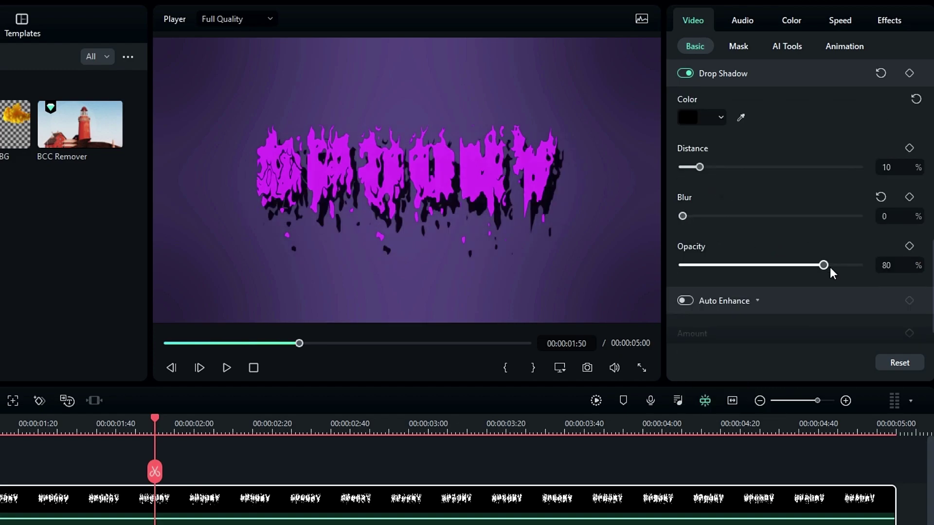
left_click_drag(830, 270, 881, 266)
left_click_drag(699, 168, 687, 168)
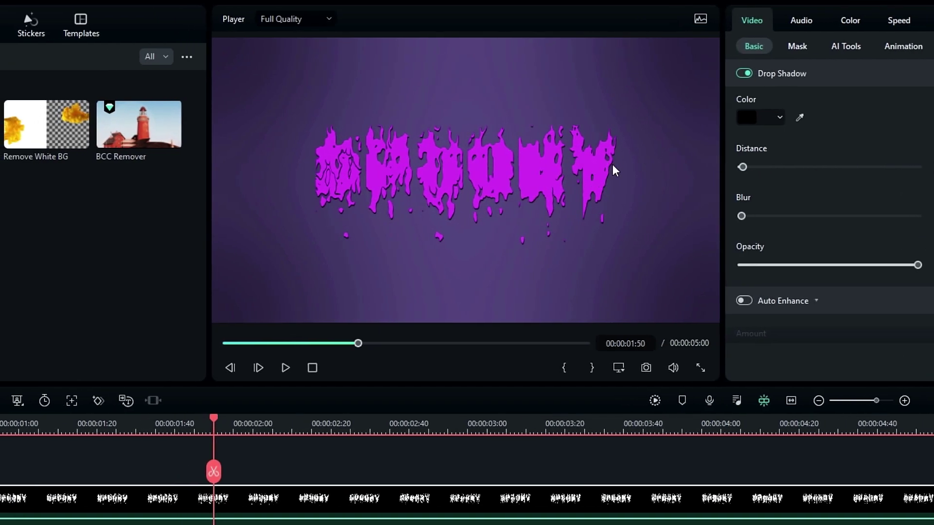
Inspect the drips' shadow edges up close and turn on Auto Enhance for the texture clip.
scroll(477, 228, "up", 5)
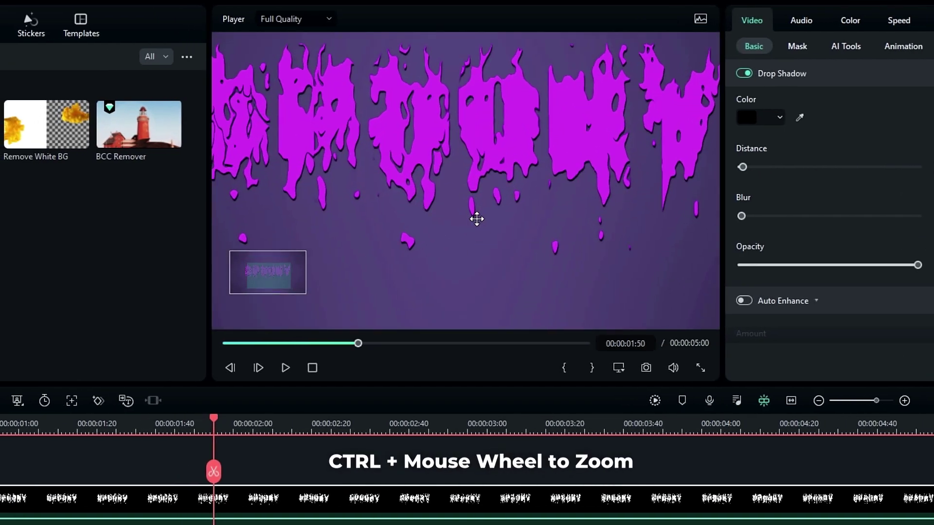
scroll(468, 166, "up", 1)
scroll(754, 311, "down", 1)
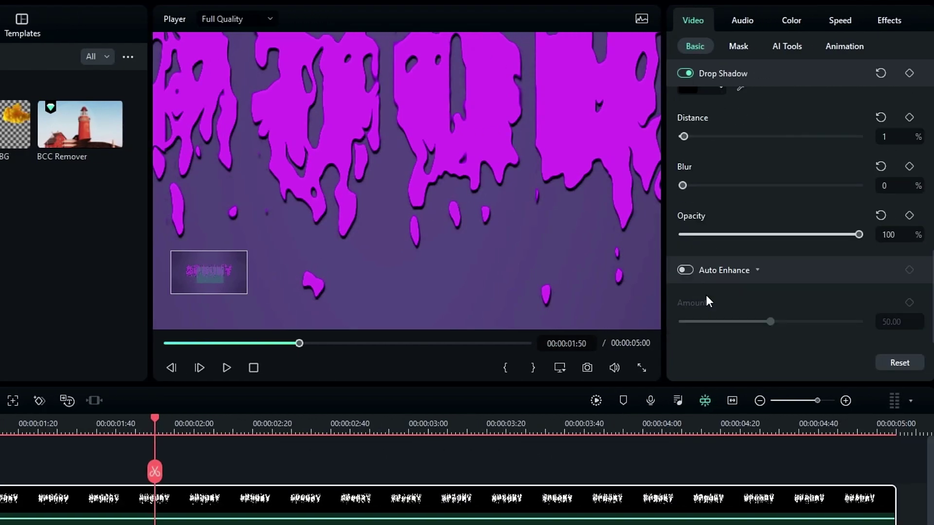
left_click(685, 269)
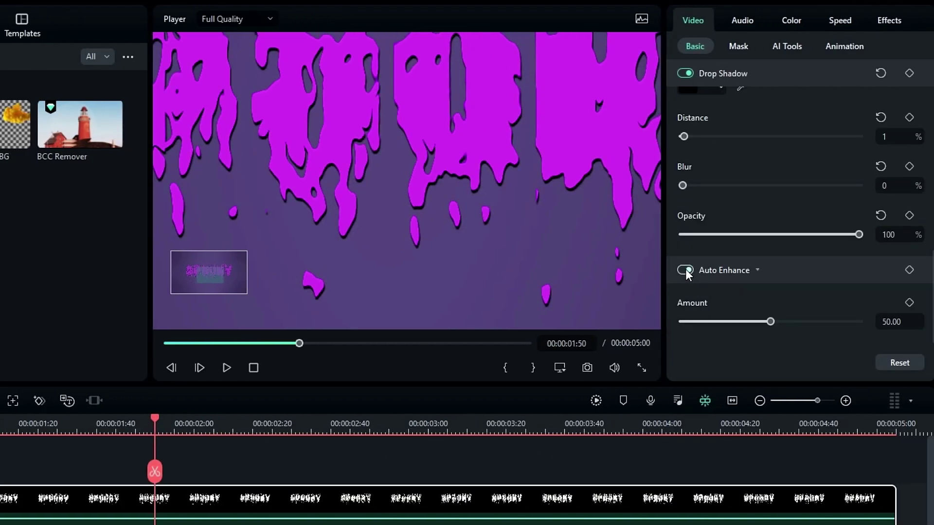
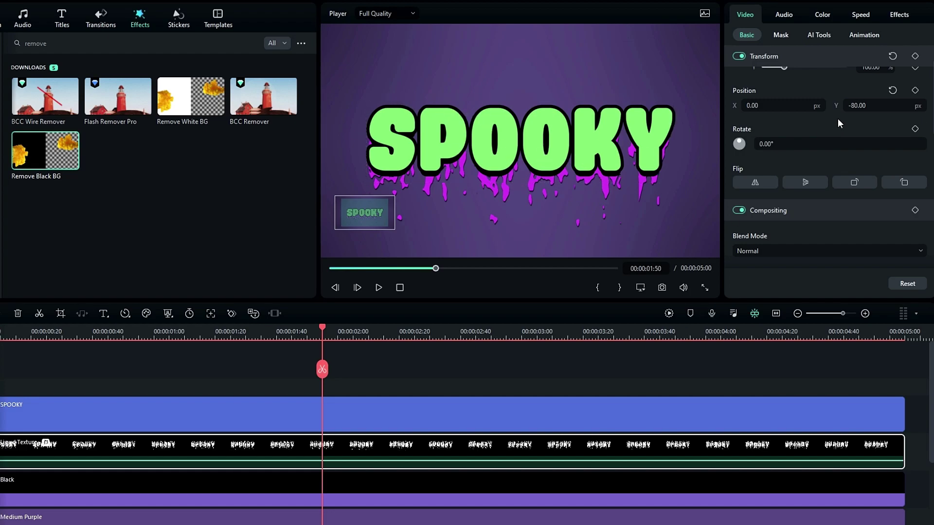
Set the Liqud Texture clip's Y position to -78 px and check the drips below the title at 00:00:02:37.
left_click(876, 105)
type("-72")
key("Return")
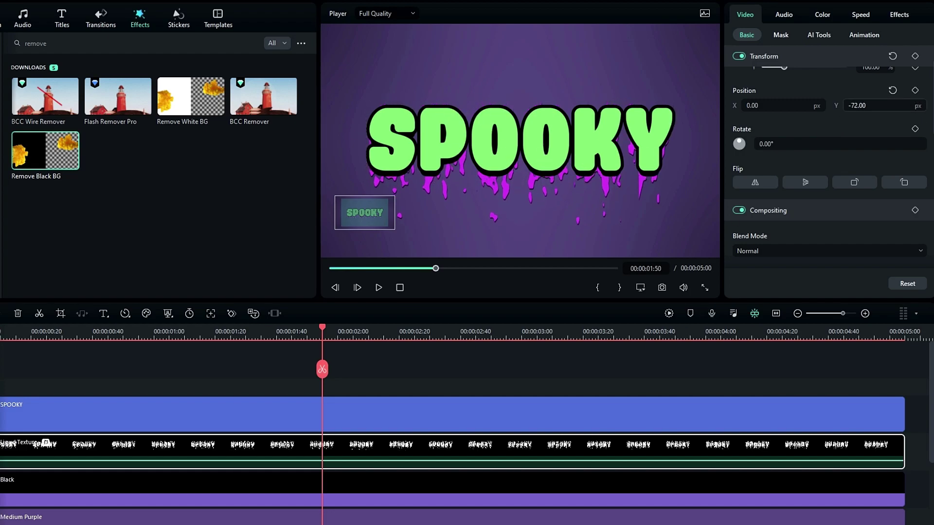
type("-78")
key("Return")
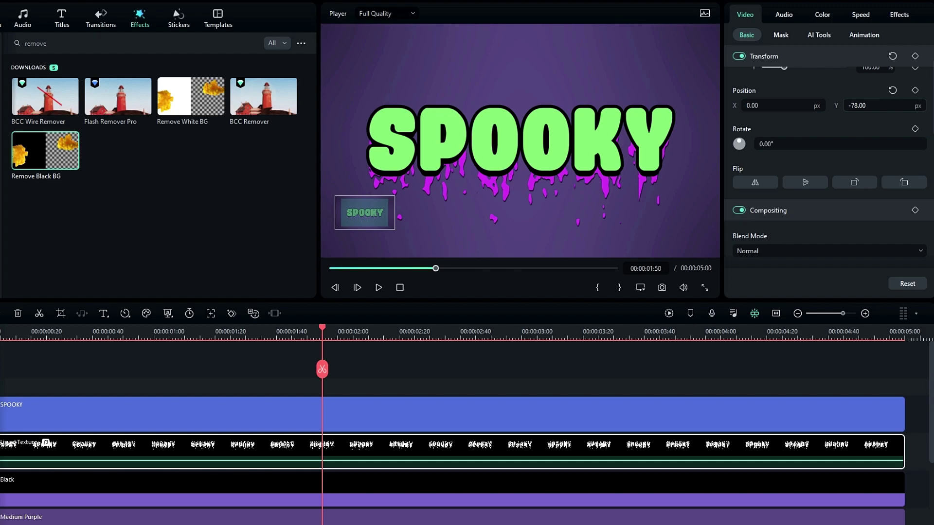
left_click_drag(316, 331, 466, 333)
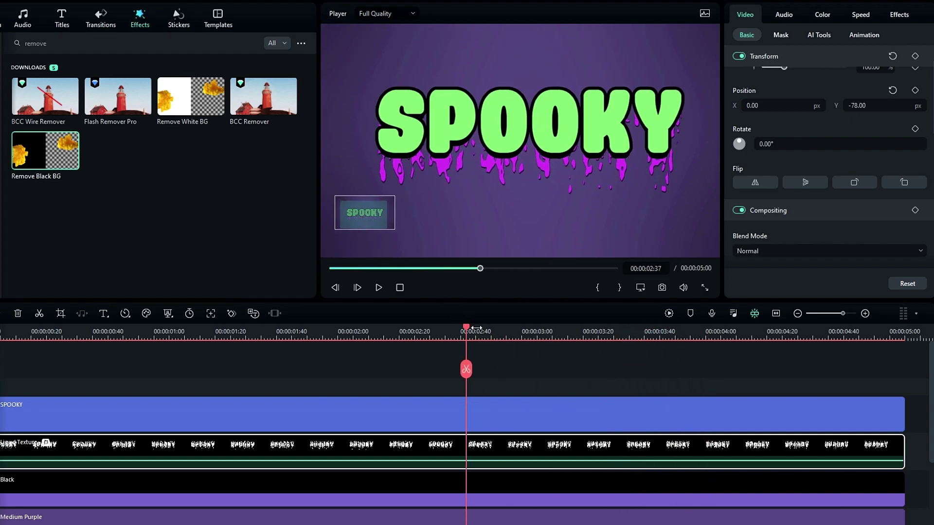
Place a copy of the Liqud Texture clip at 00:00:00:00 on the track above the SPOOKY title and enlarge the tracks.
mouse_move(472, 332)
left_mouse_down()
mouse_move(788, 334)
mouse_move(159, 329)
mouse_move(515, 323)
mouse_move(457, 326)
mouse_move(467, 329)
left_mouse_up()
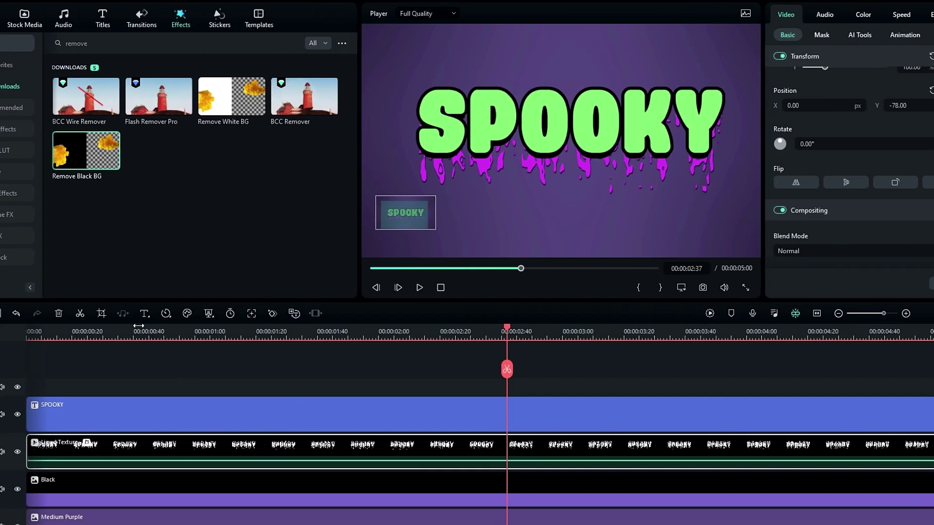
left_click_drag(139, 325, 27, 326)
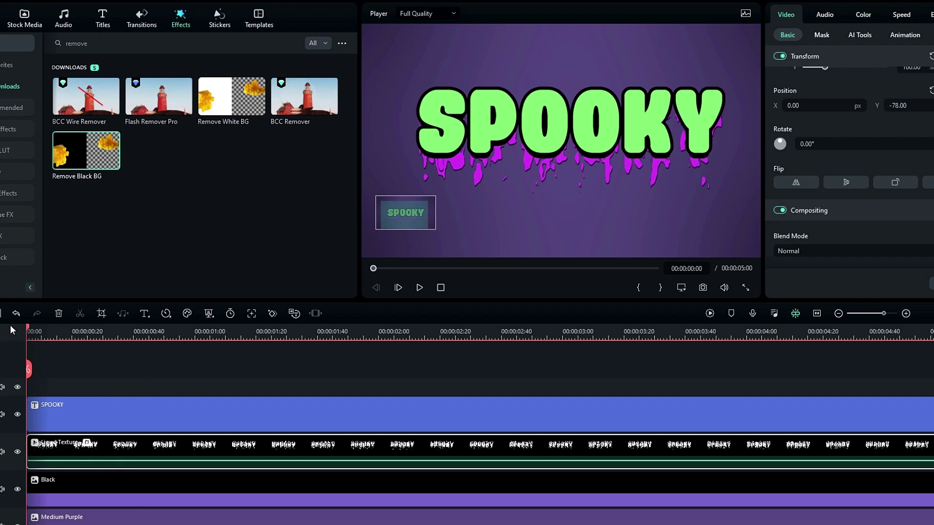
left_click_drag(6, 386, 60, 389)
right_click(9, 400)
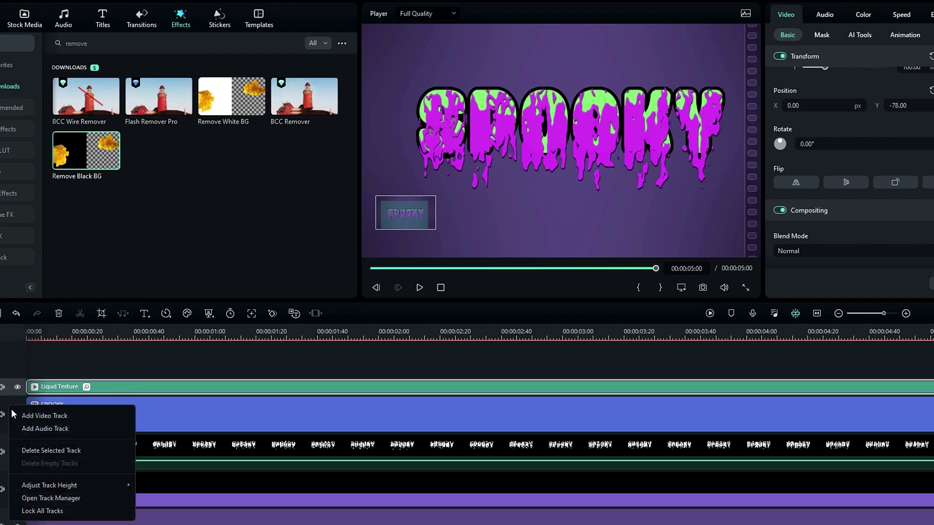
mouse_move(97, 482)
left_click(155, 498)
At 00:00:01:30, raise the upper texture copy to Y 120.74 px and set its Remove Black BG threshold to 100.
left_click_drag(255, 334, 302, 323)
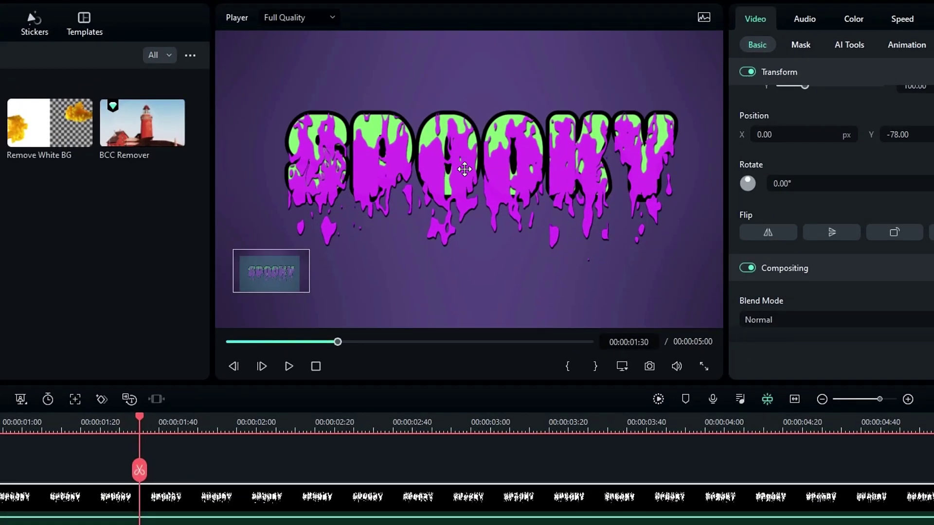
left_click_drag(458, 168, 468, 99)
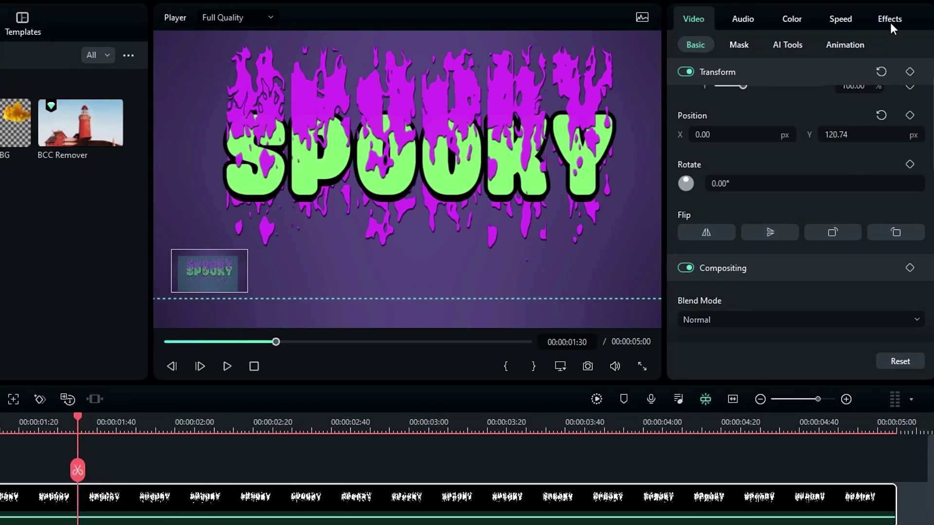
left_click(891, 23)
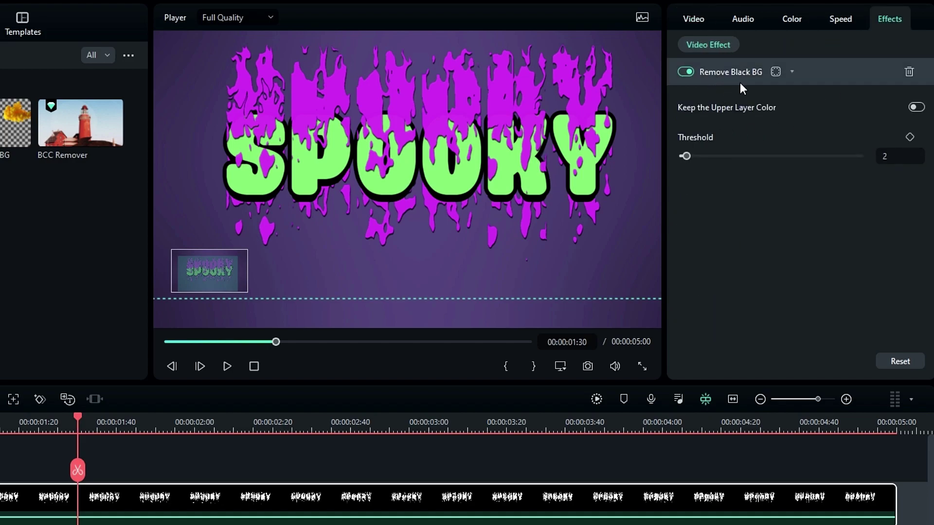
left_click_drag(688, 156, 877, 160)
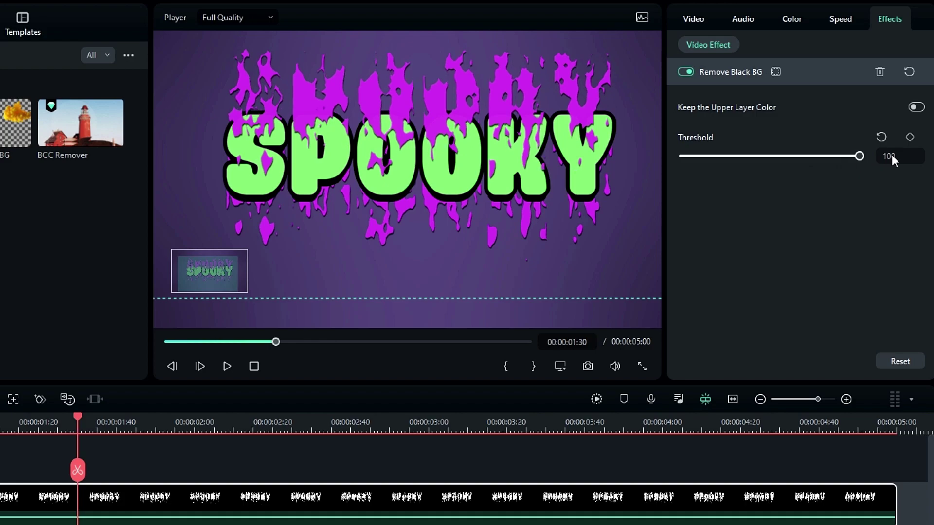
Lower the upper texture copy back over the title letters to a Y position of -71.98 px.
left_click(695, 19)
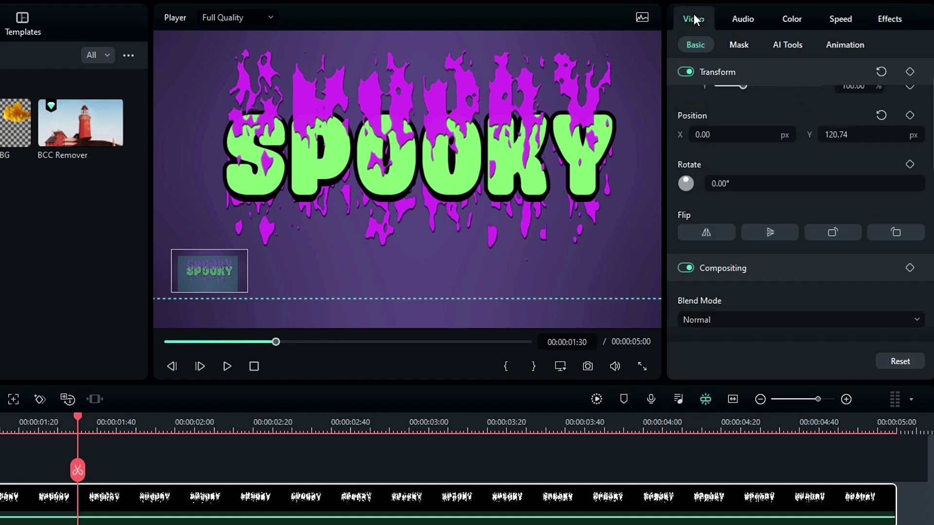
left_click_drag(502, 99, 502, 154)
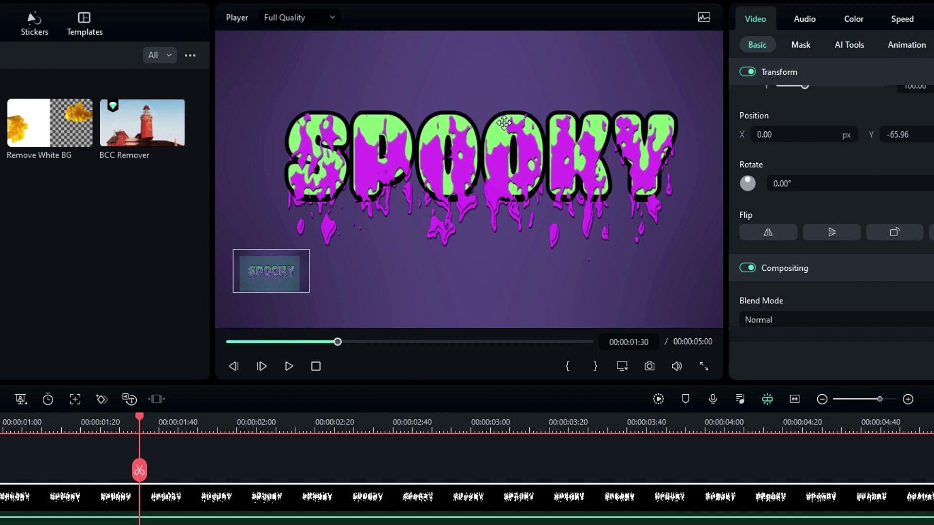
left_click_drag(538, 118, 538, 120)
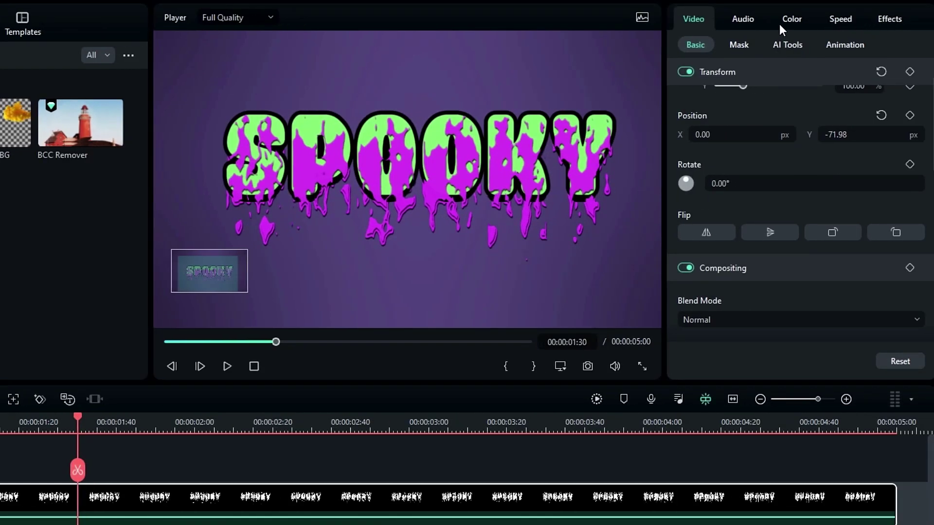
Shift the upper texture copy's highlights and midtones colour wheels to green and check the tint at 00:00:02:40.
left_click(790, 20)
left_click(830, 44)
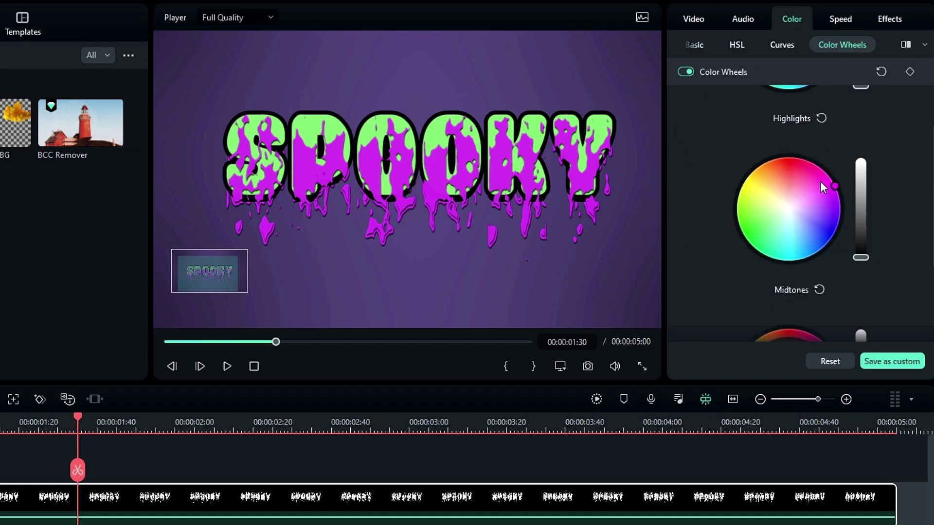
scroll(800, 169, "up", 3)
left_click_drag(838, 160, 741, 195)
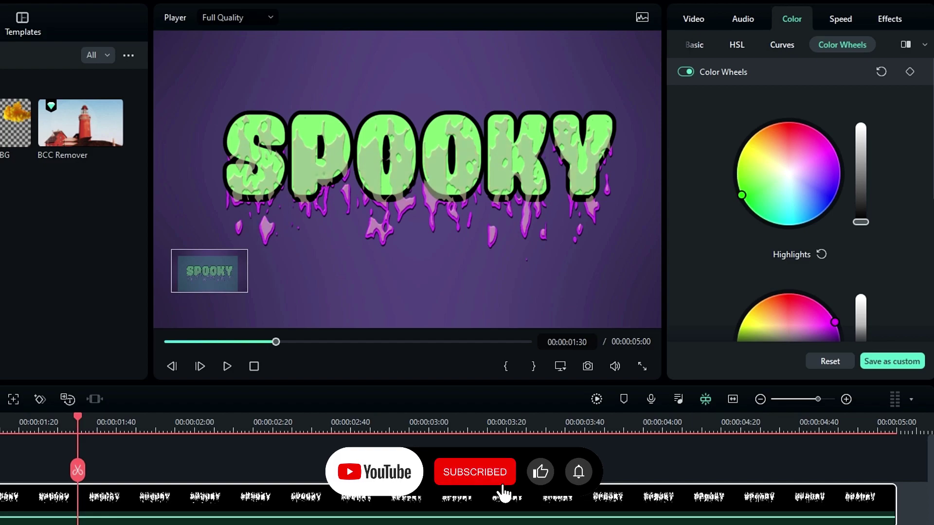
scroll(752, 209, "down", 3)
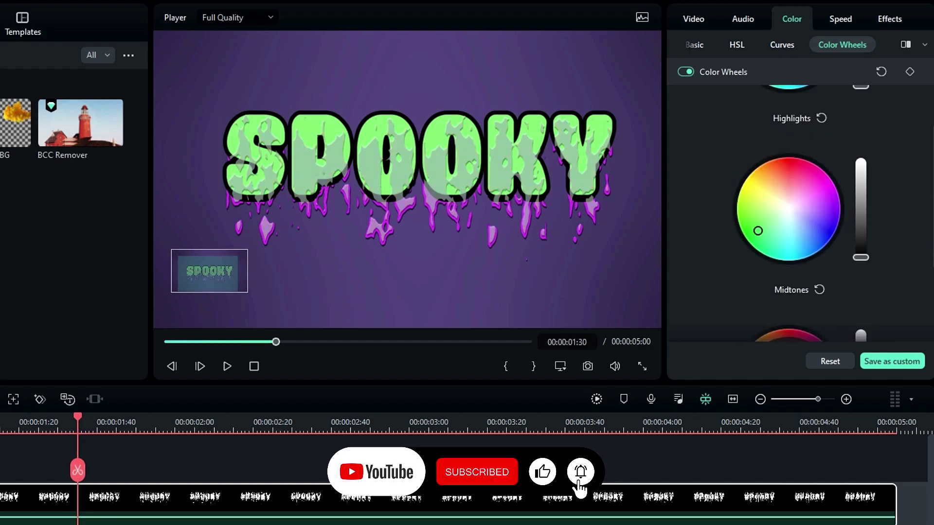
left_click_drag(758, 230, 754, 248)
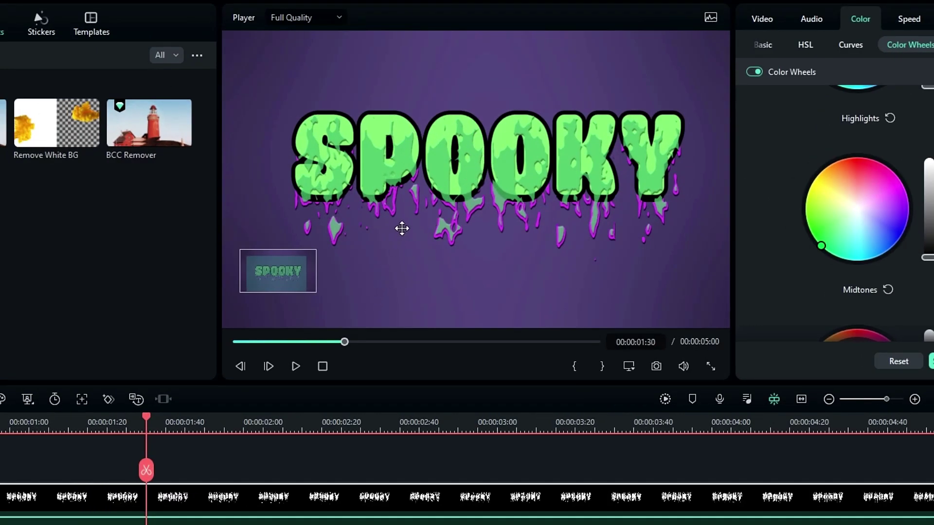
left_click_drag(142, 421, 419, 413)
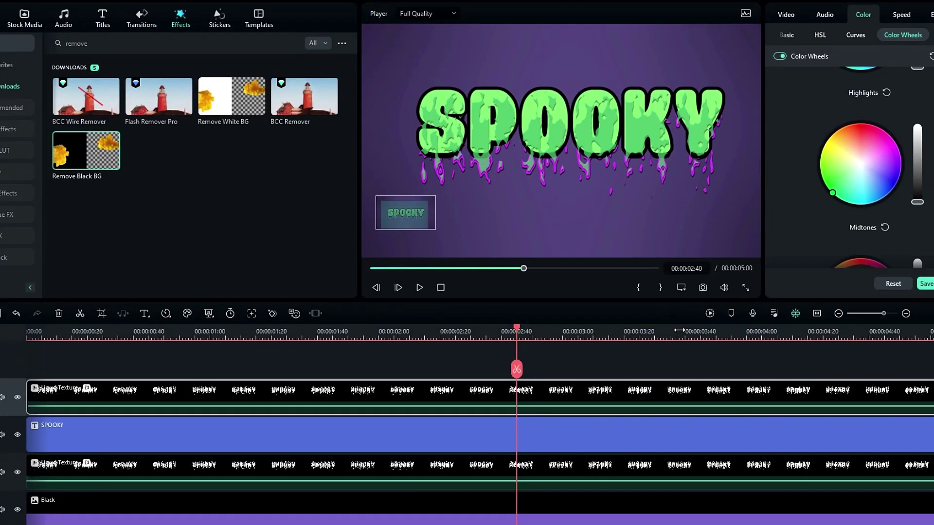
Copy the SPOOKY title and paste it on the empty part of the top video track at 00:00:06:08.
left_click(681, 287)
left_click(781, 350)
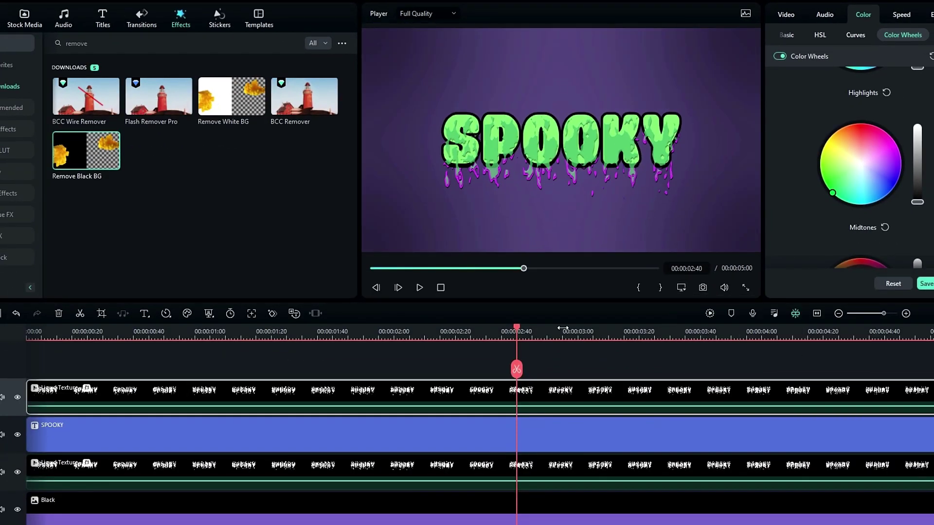
scroll(563, 328, "down", 3)
scroll(396, 387, "down", 1)
left_click(231, 383)
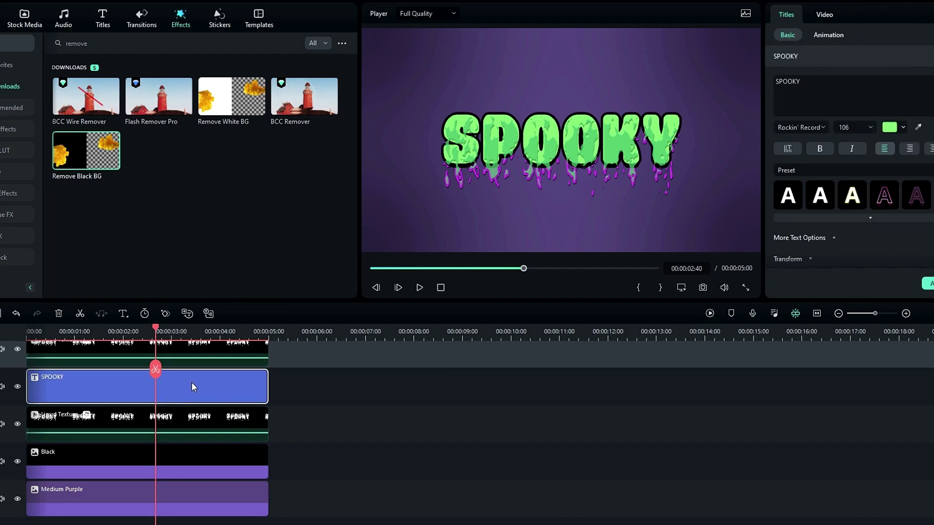
left_click(324, 332)
scroll(407, 369, "up", 1)
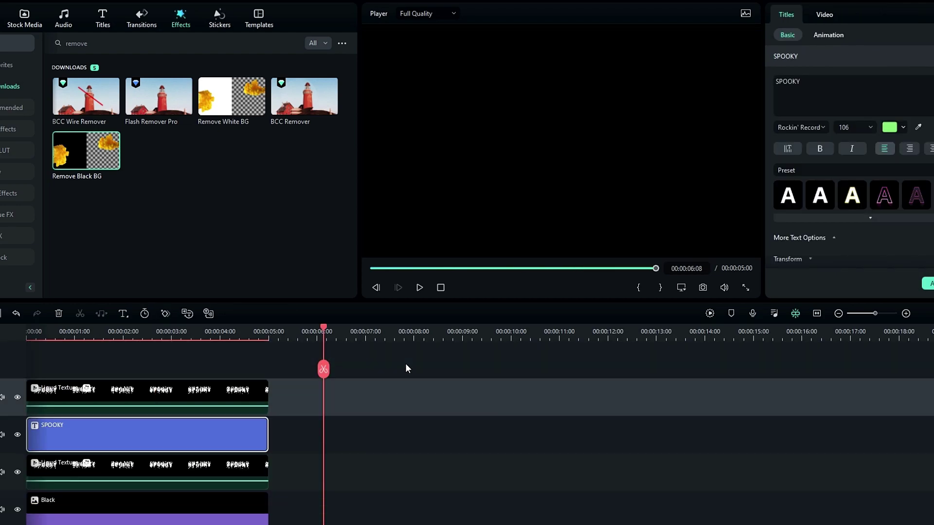
key("ctrl+v")
Recolour the pasted title white and save a PNG snapshot of it at 00:00:08:12.
mouse_move(414, 330)
left_mouse_down()
mouse_move(386, 331)
mouse_move(424, 332)
left_mouse_up()
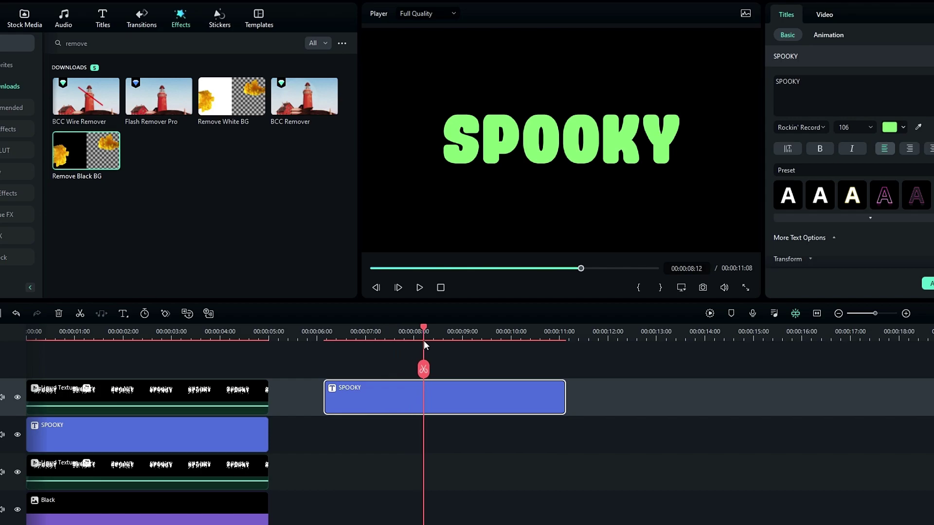
left_click(856, 130)
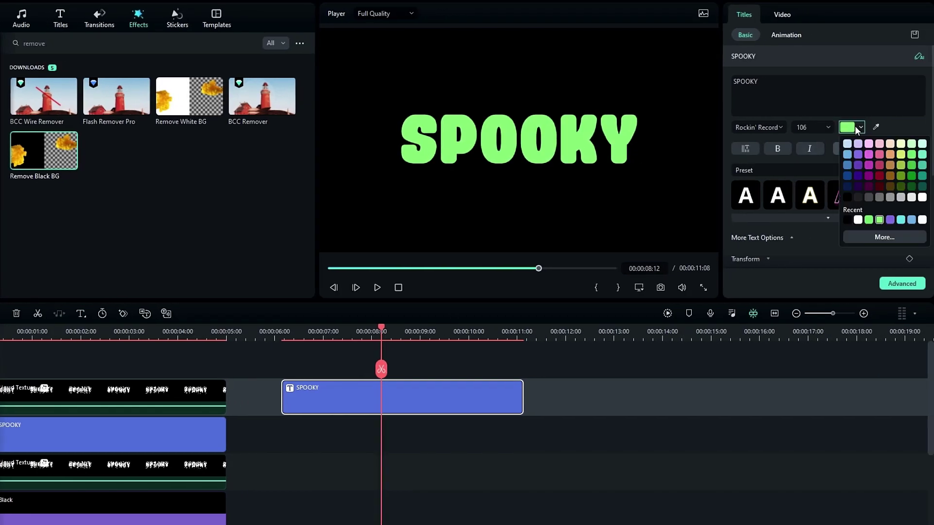
left_click(922, 199)
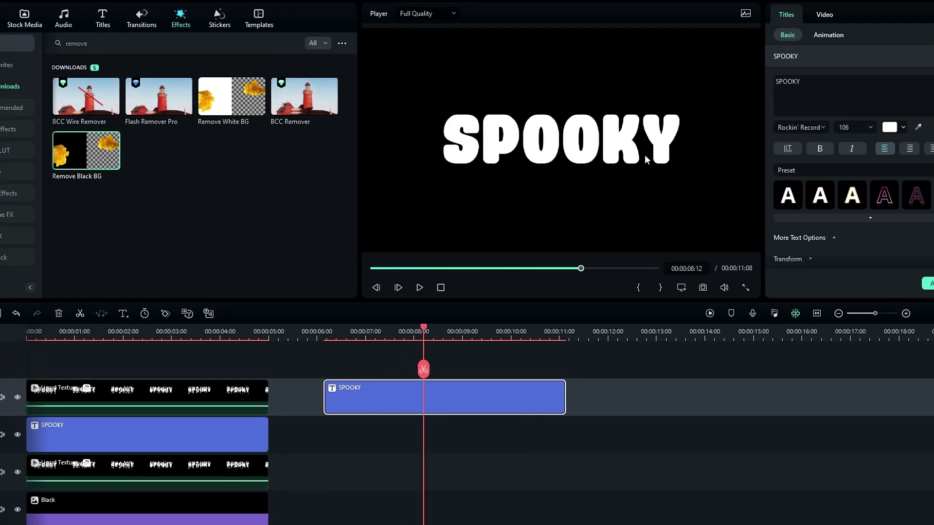
left_click(702, 288)
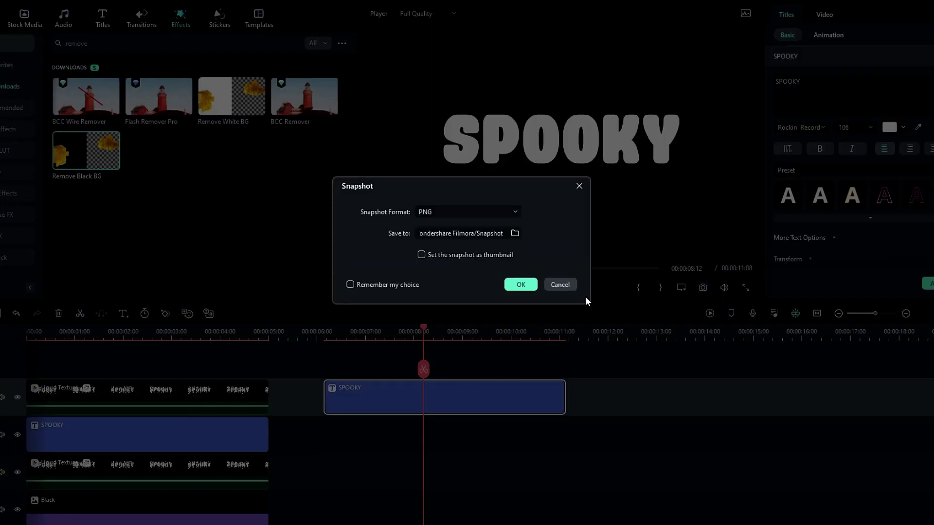
left_click(517, 287)
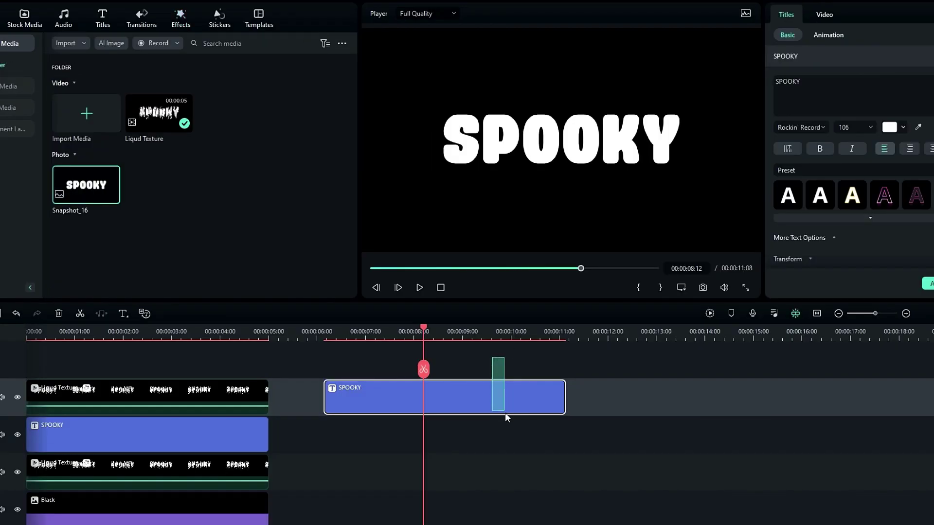
Delete the white title copy and place Snapshot_16 at the timeline start on a new track above the upper texture copy.
key("Delete")
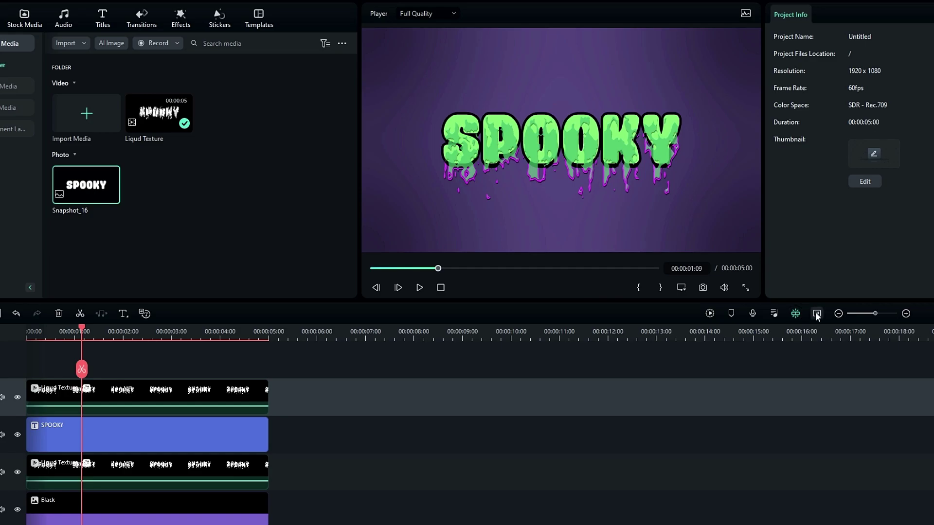
scroll(671, 319, "up", 2)
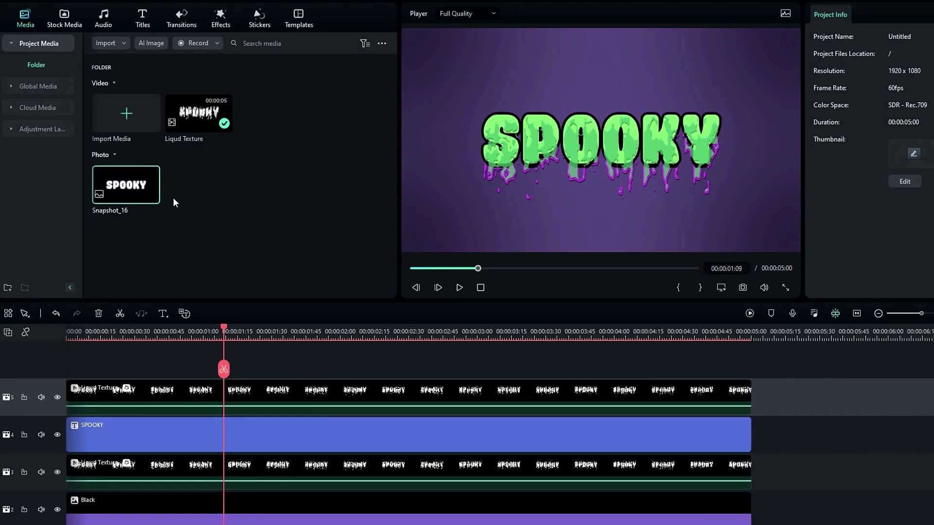
left_click_drag(130, 189, 67, 360)
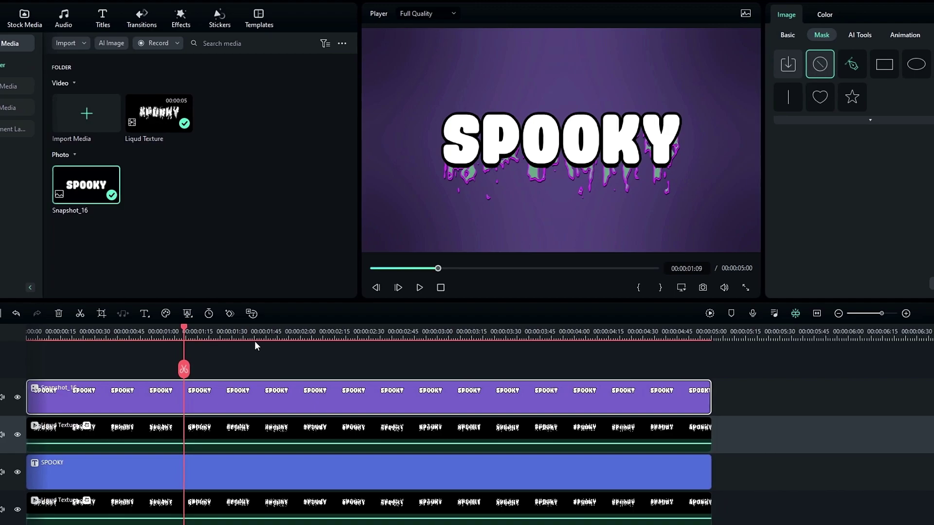
Set the Snapshot_16 clip's blend mode to Darken and check the lettering up to 00:00:02:41.
left_click(681, 288)
mouse_move(796, 348)
left_click(871, 387)
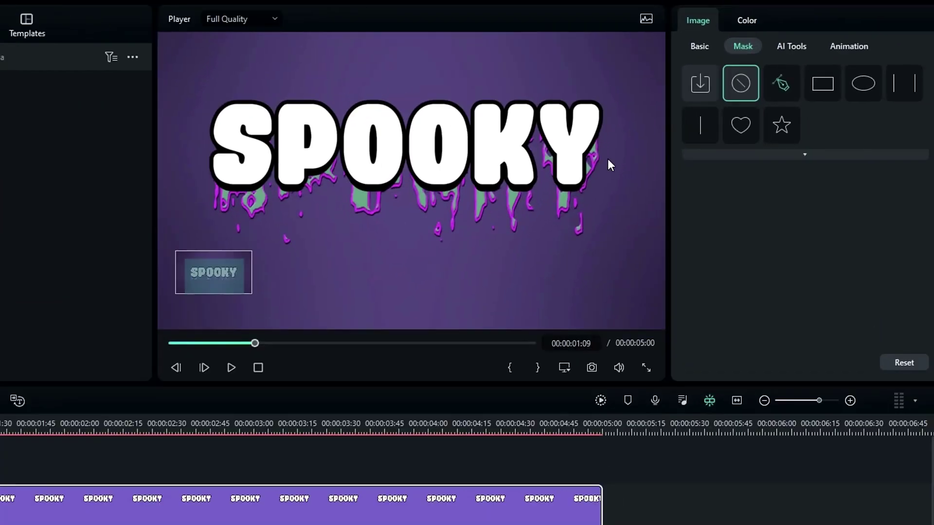
left_click(783, 38)
scroll(822, 285, "down", 3)
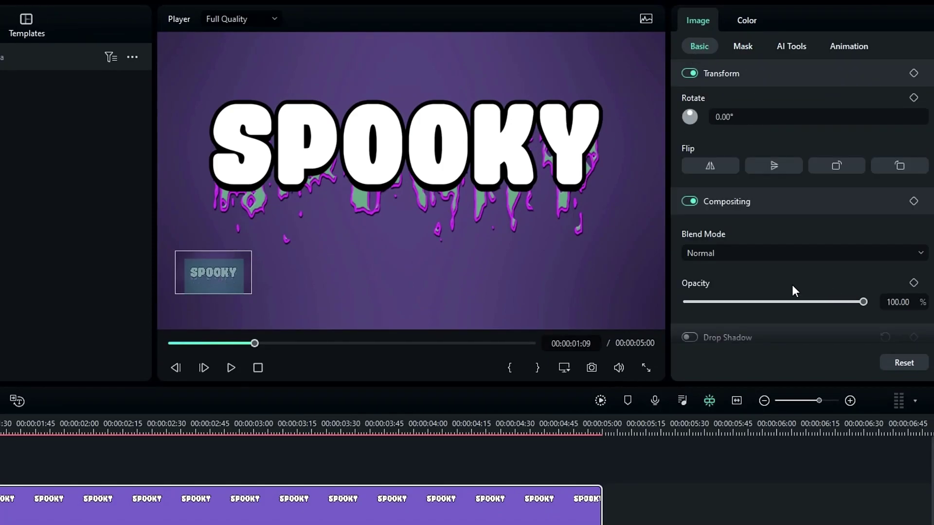
left_click(710, 253)
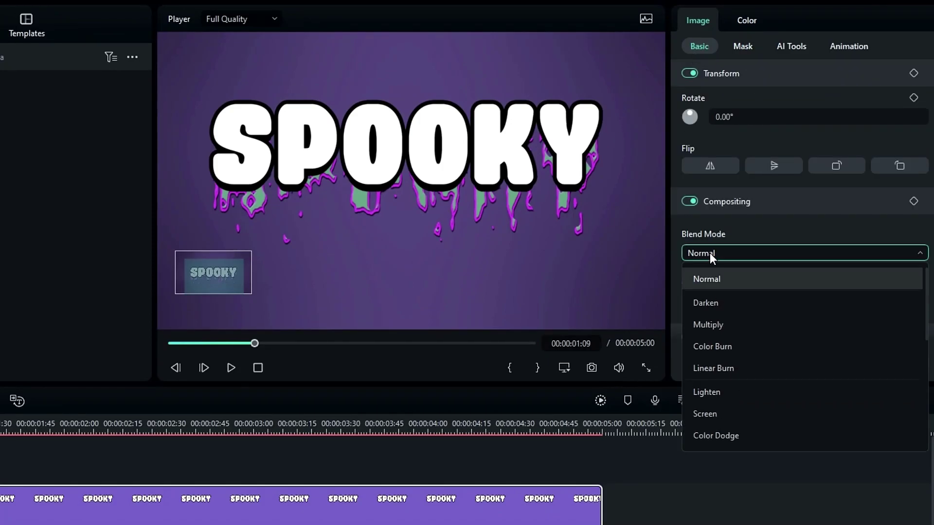
left_click(718, 301)
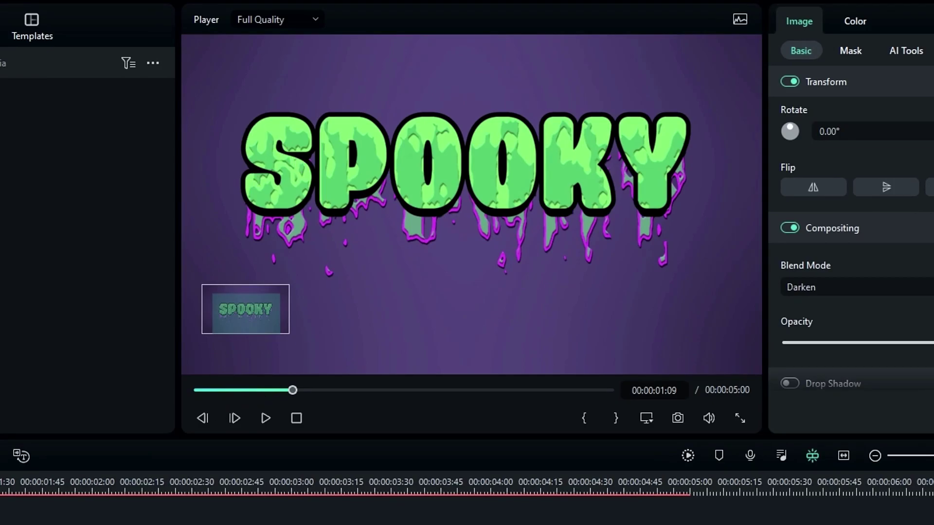
left_click_drag(0, 481, 216, 469)
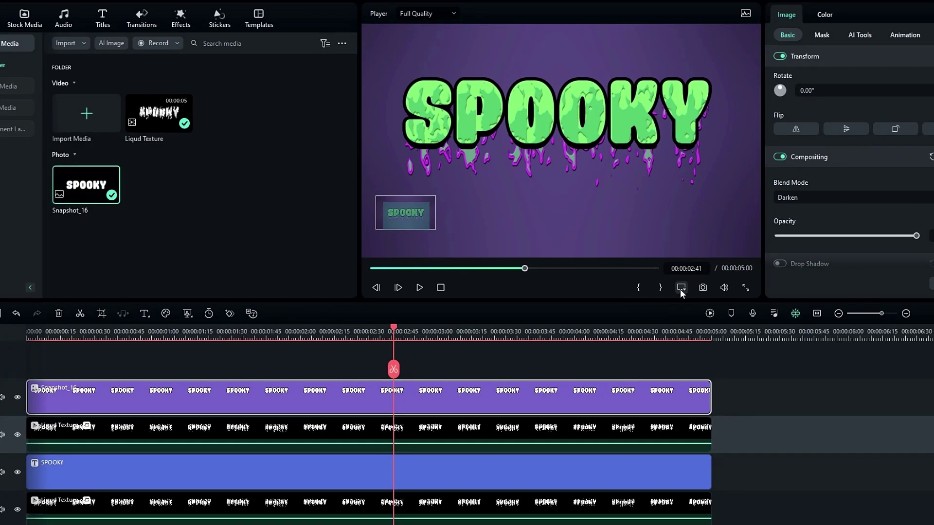
Add an Adjustment Layer from the timeline start on a track above Snapshot_16 and enlarge its track height.
left_click(680, 289)
mouse_move(731, 352)
left_click(848, 352)
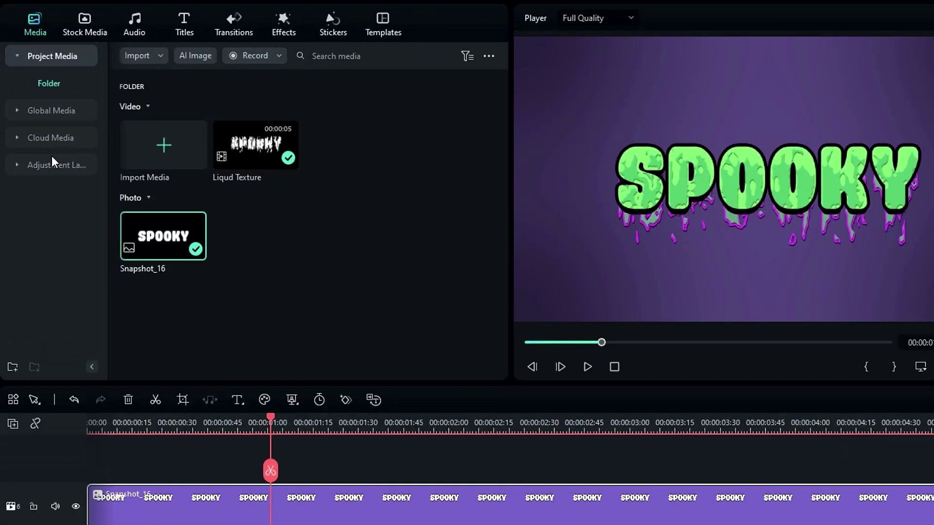
left_click(52, 164)
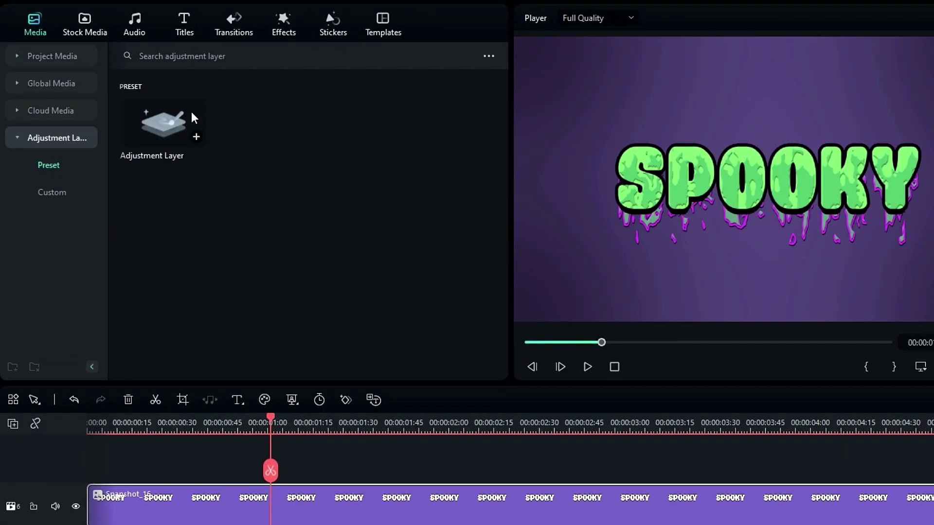
left_click_drag(191, 129, 104, 459)
left_click_drag(88, 327, 54, 326)
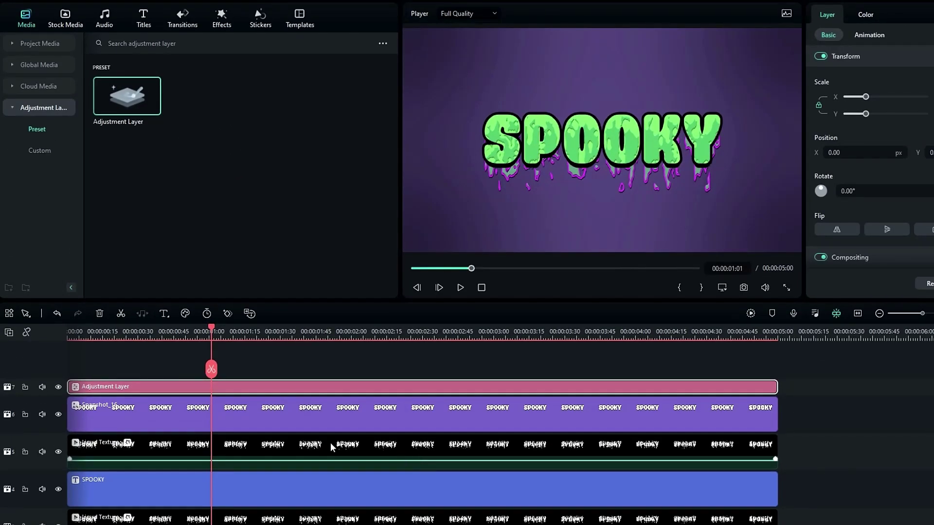
right_click(47, 375)
left_click(319, 497)
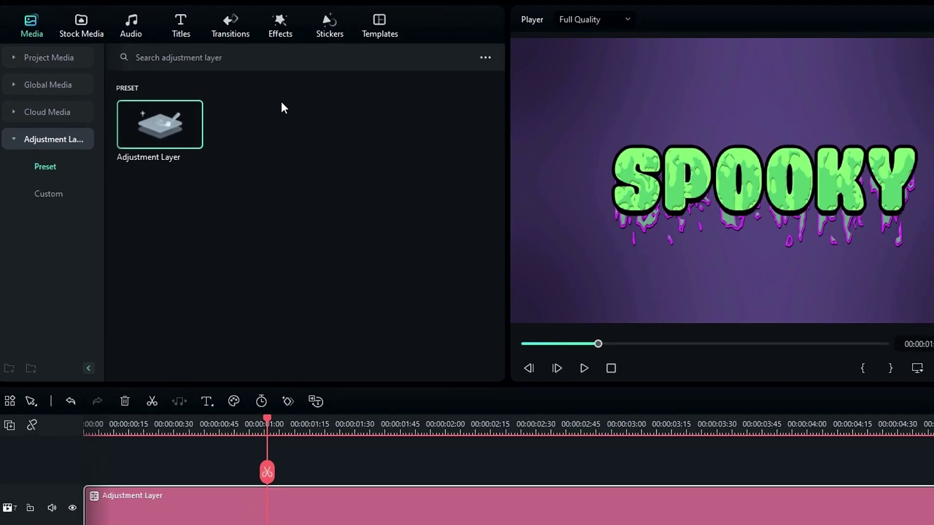
Apply the Boris FX Stylize effect BCC RGB Edges to the Adjustment Layer and open the effect's settings.
left_click(285, 22)
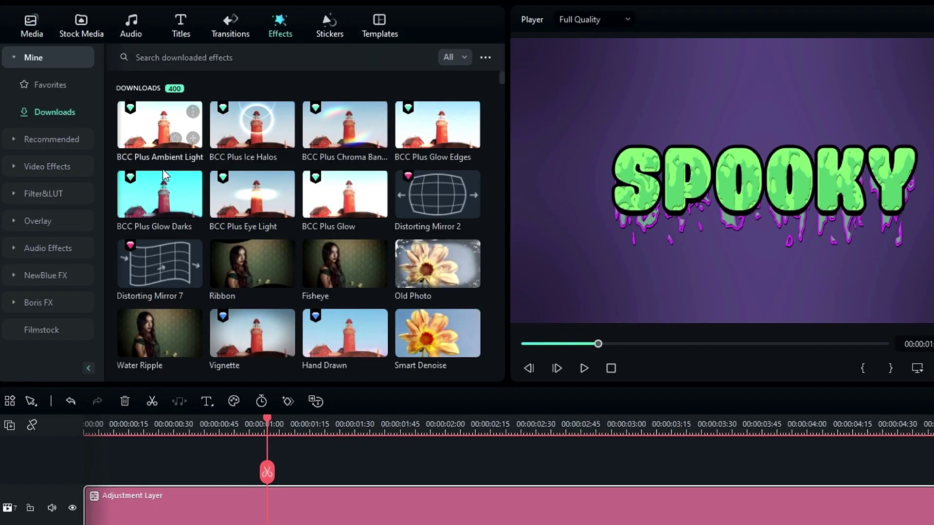
left_click(59, 300)
scroll(59, 300, "down", 5)
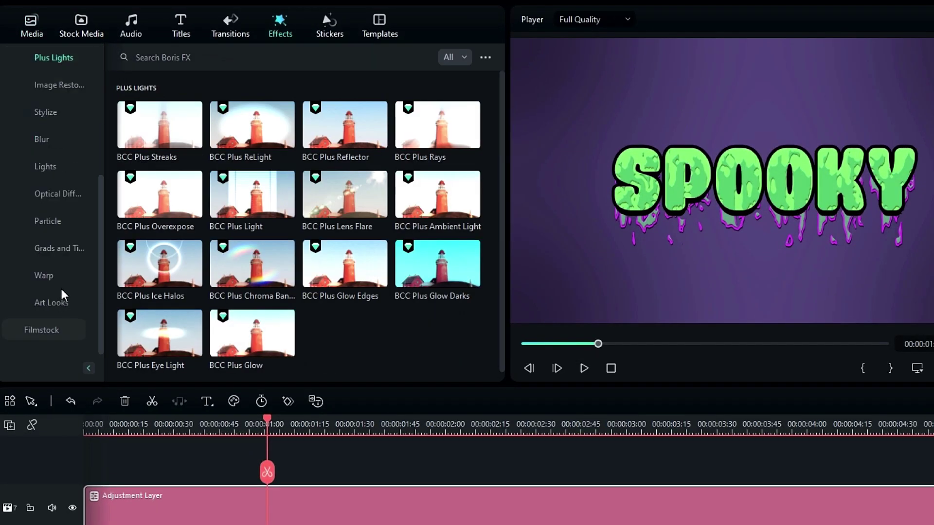
left_click(47, 112)
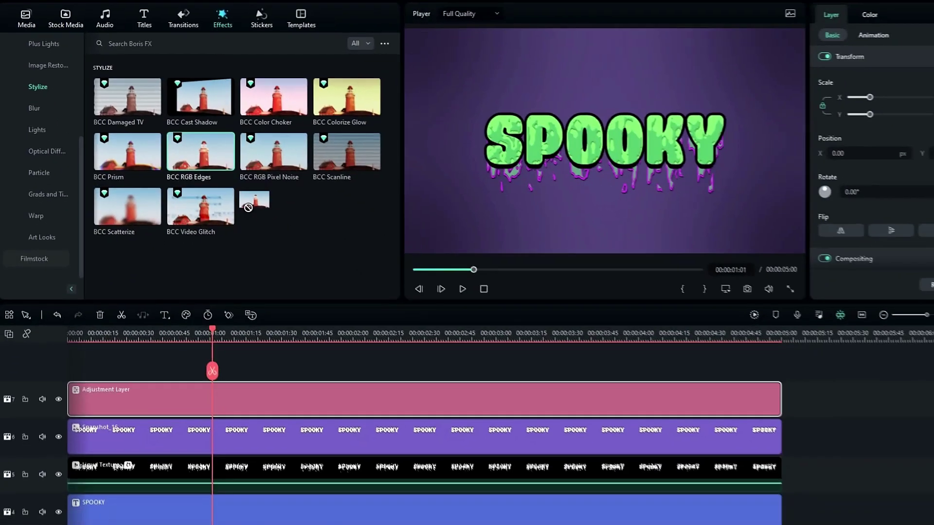
left_click_drag(241, 196, 185, 503)
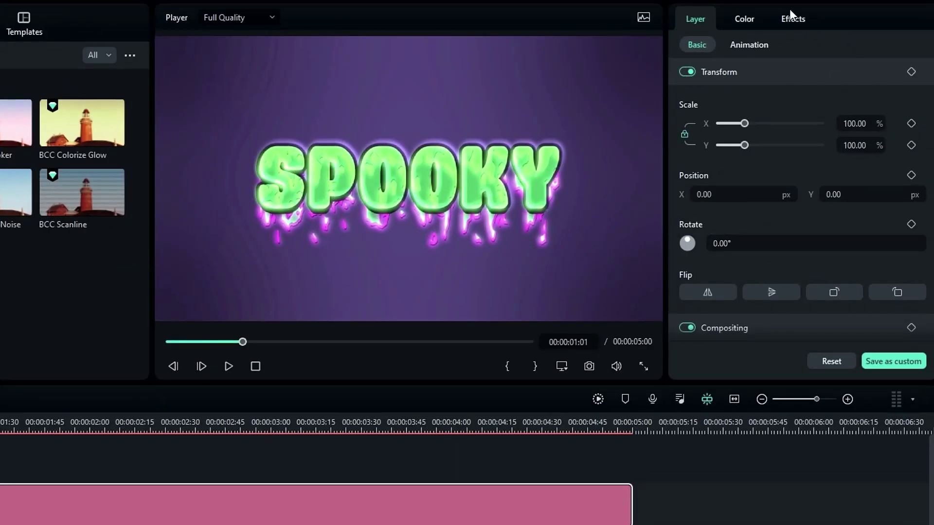
left_click(791, 19)
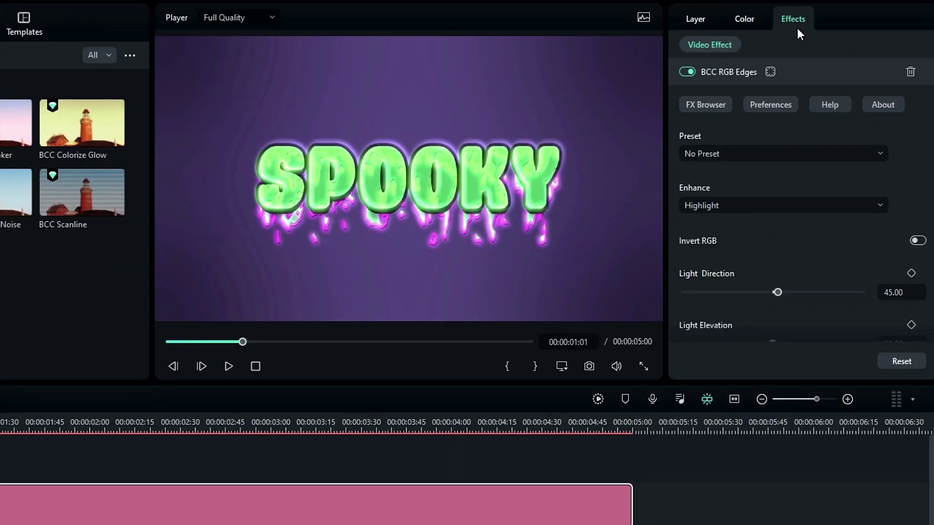
Try the Shadow and Both options for the BCC RGB Edges Enhance setting and return it to Highlight.
left_click(707, 207)
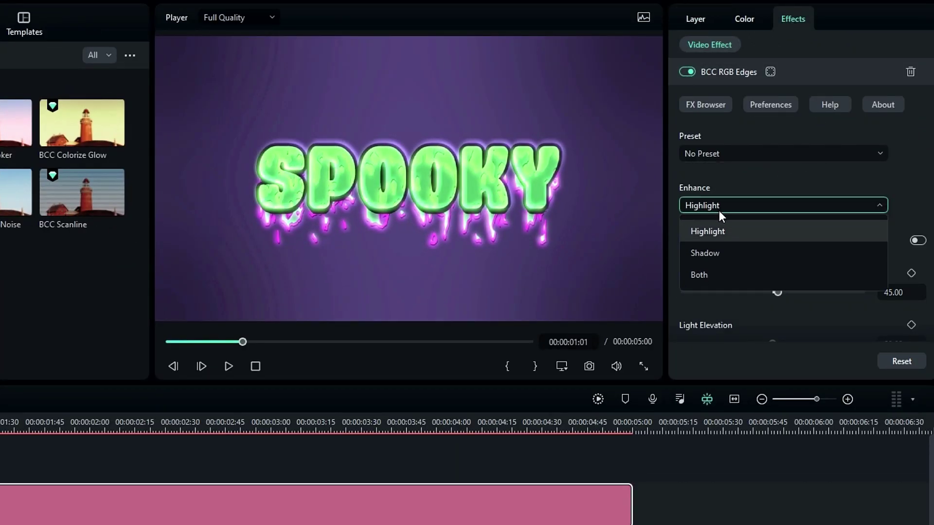
left_click(725, 252)
left_click(728, 205)
left_click(729, 275)
left_click(726, 205)
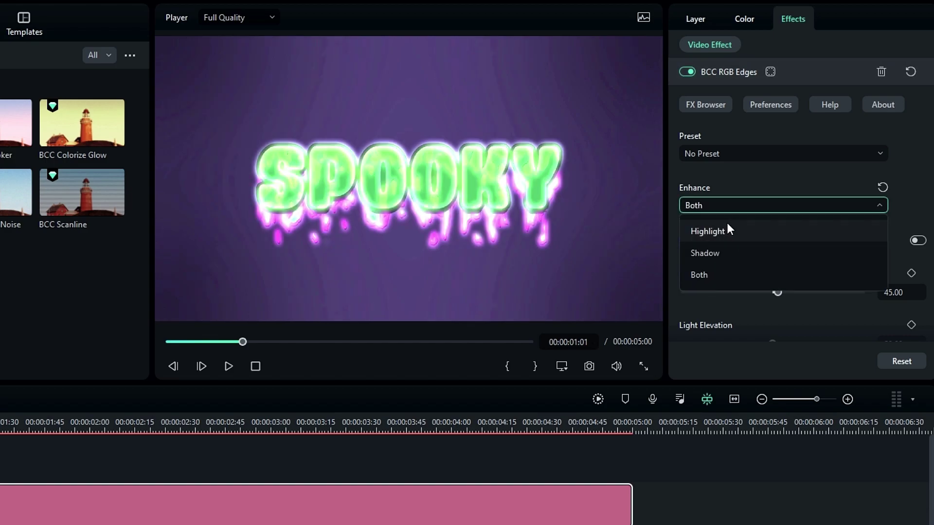
left_click(717, 231)
Set the Light Direction of the BCC RGB Edges effect to 175.
scroll(755, 236, "down", 2)
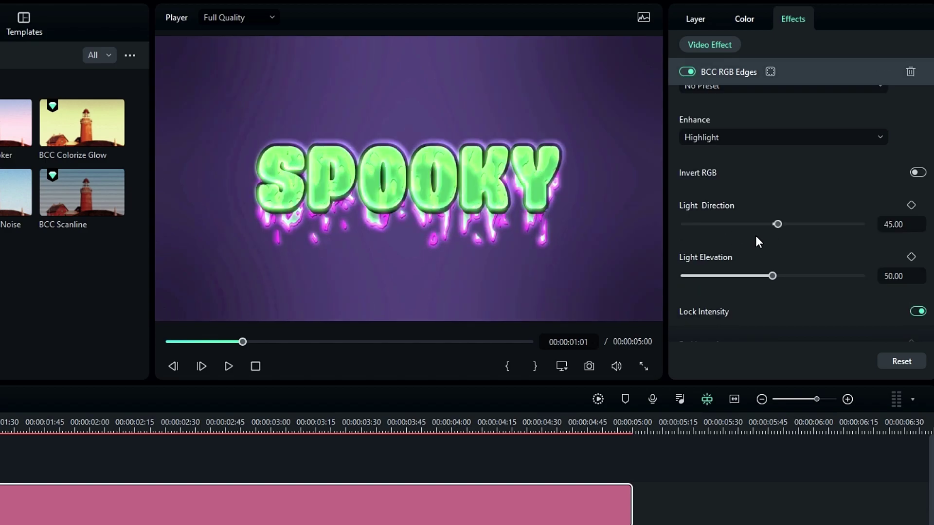
left_click_drag(777, 225, 820, 236)
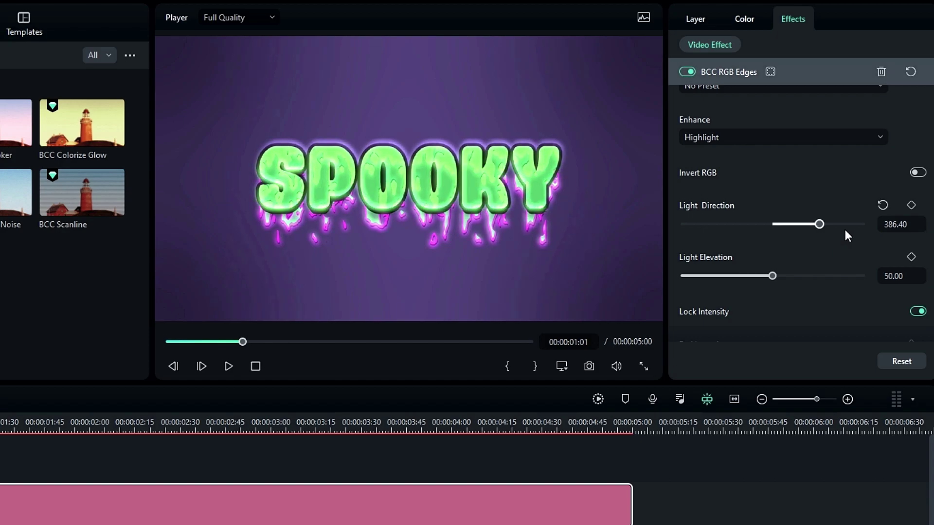
double_click(895, 225)
type("175")
key("Return")
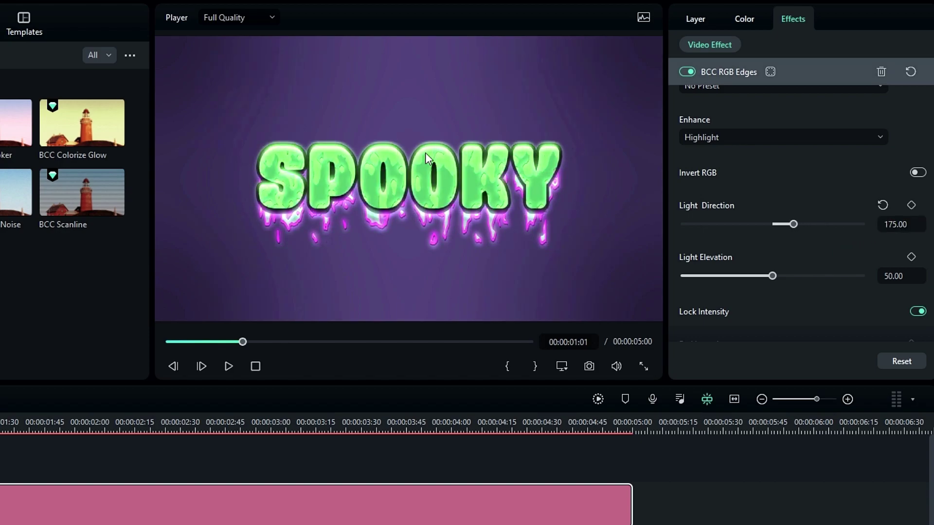
Set the BCC RGB Edges Light Elevation to 100 and its Pre Blur to 6.
left_click_drag(773, 277, 803, 283)
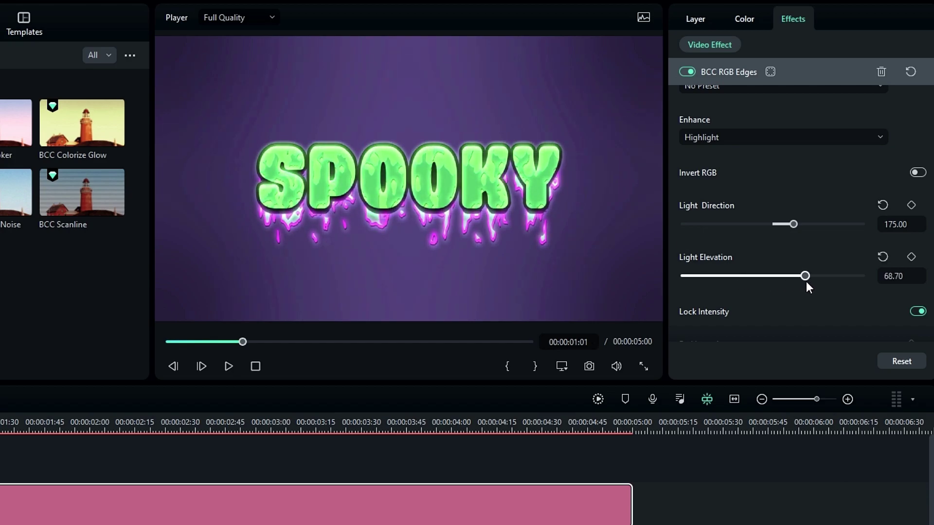
double_click(895, 276)
type("100")
key("Return")
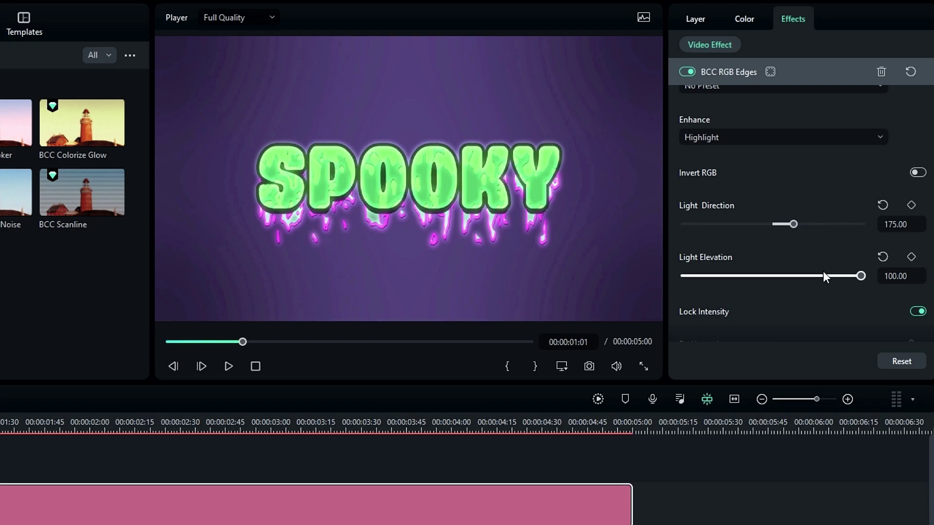
scroll(826, 273, "down", 10)
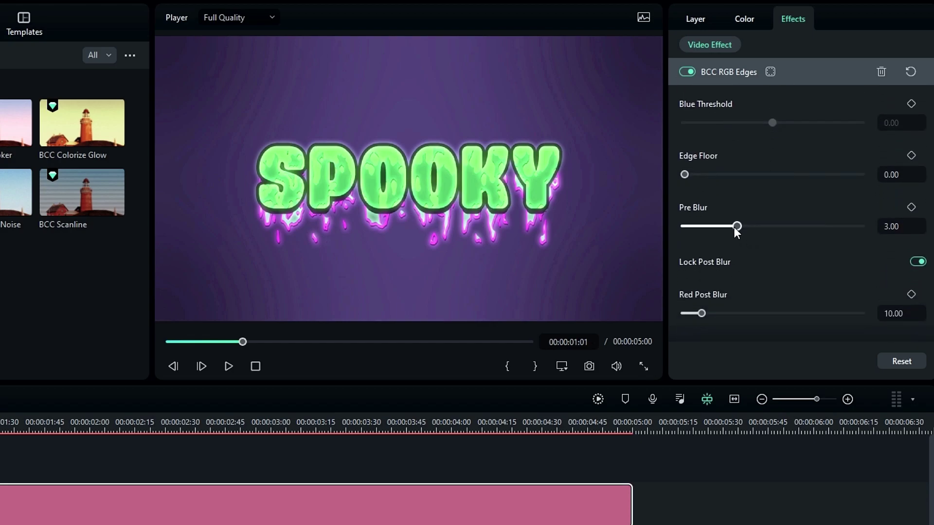
left_click_drag(737, 227, 790, 227)
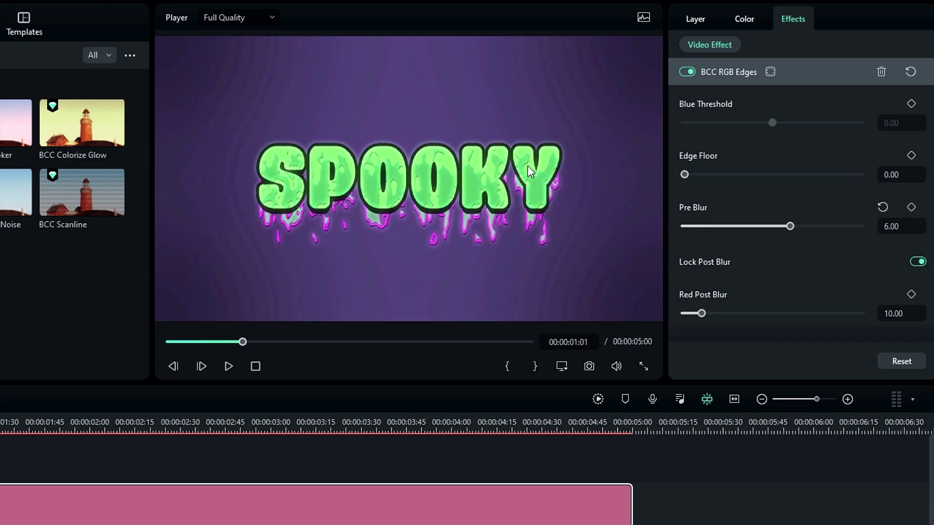
Keyframe the BCC RGB Edges Apply Mix from 0 at the timeline start to 100 at 00:00:00:50.
scroll(788, 272, "down", 8)
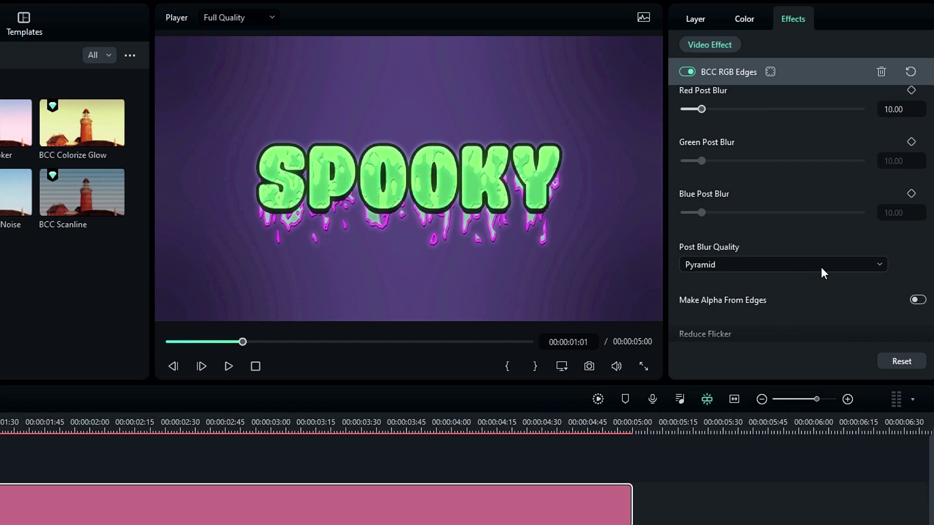
scroll(816, 302, "down", 2)
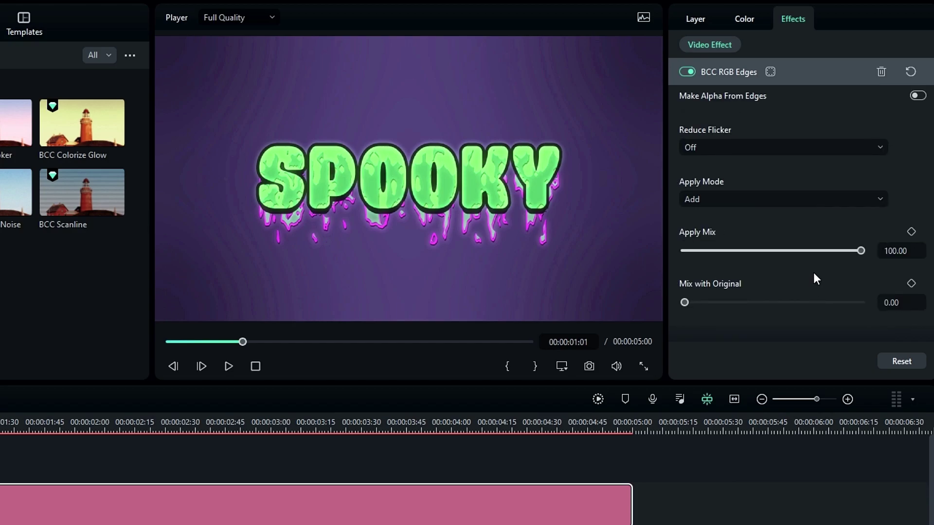
scroll(814, 272, "down", 2)
left_click_drag(851, 183, 880, 194)
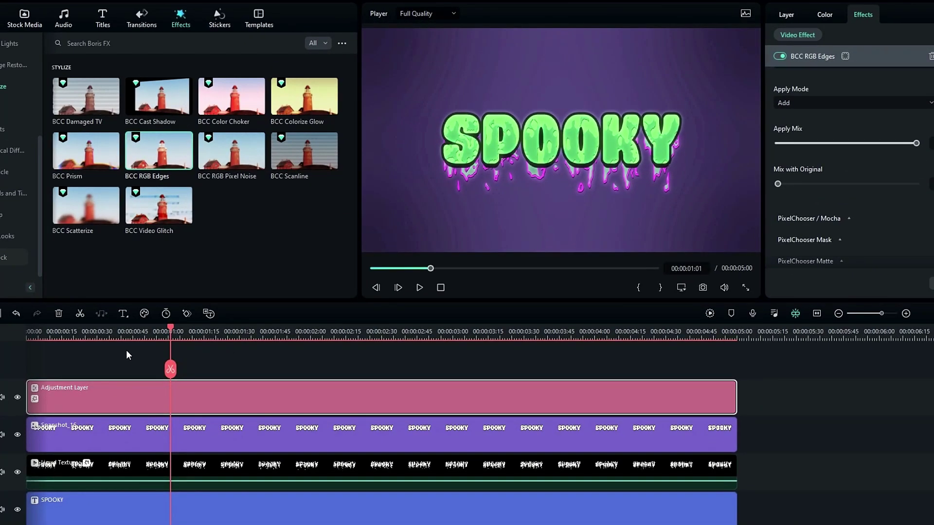
left_click_drag(173, 333, 28, 332)
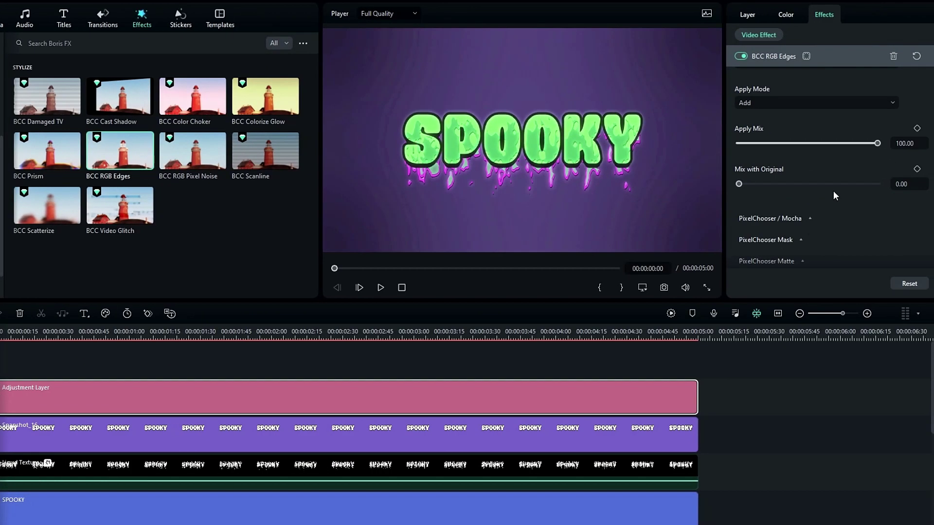
mouse_move(878, 143)
left_mouse_down()
mouse_move(735, 143)
mouse_move(878, 143)
left_mouse_up()
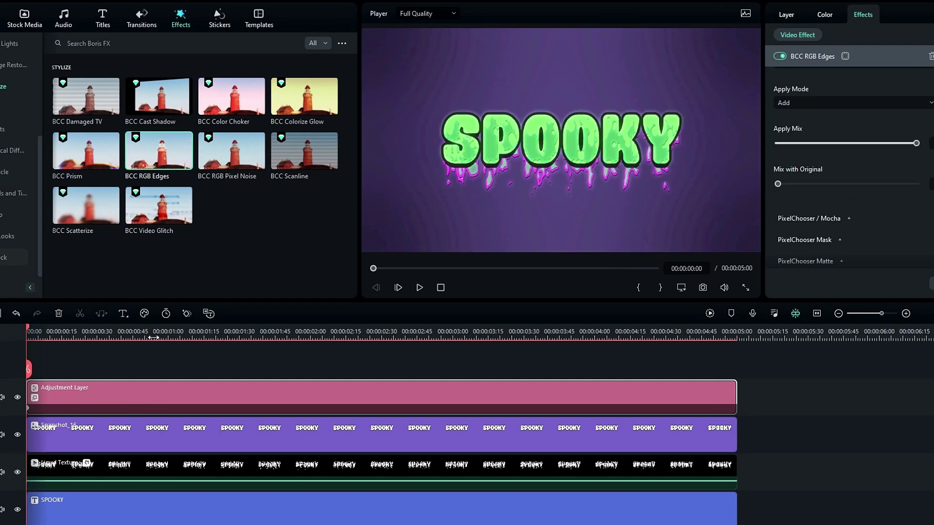
left_click(146, 332)
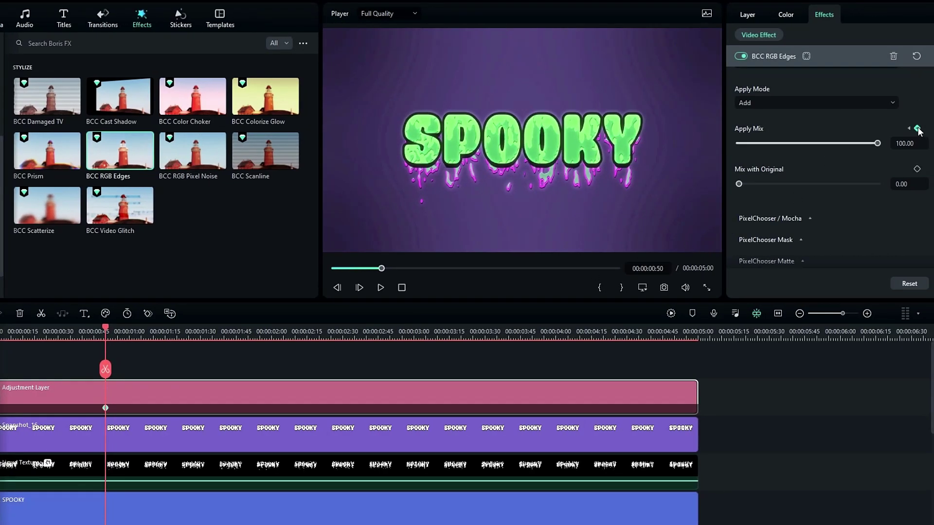
key("Home")
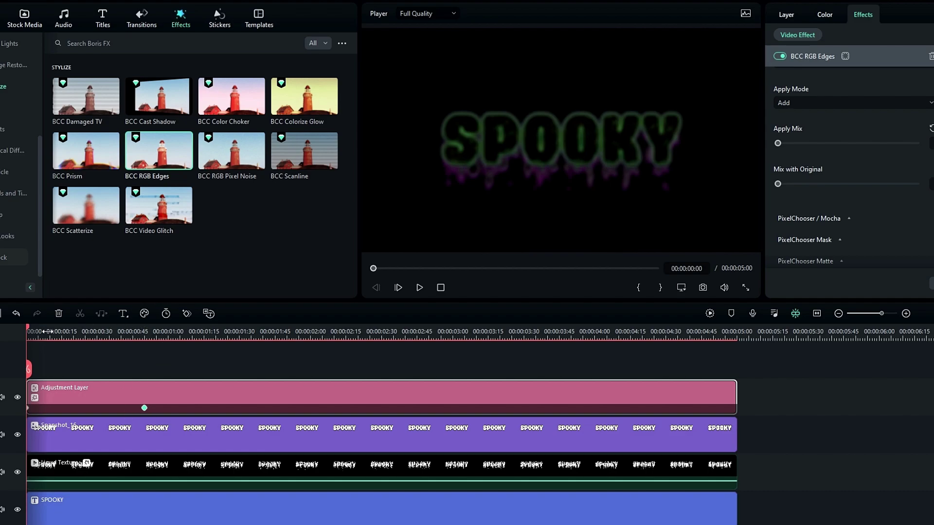
Check the fade-in and dripping text up to about 00:00:03:03 and render the timeline preview for smooth playback.
left_click_drag(28, 331, 103, 342)
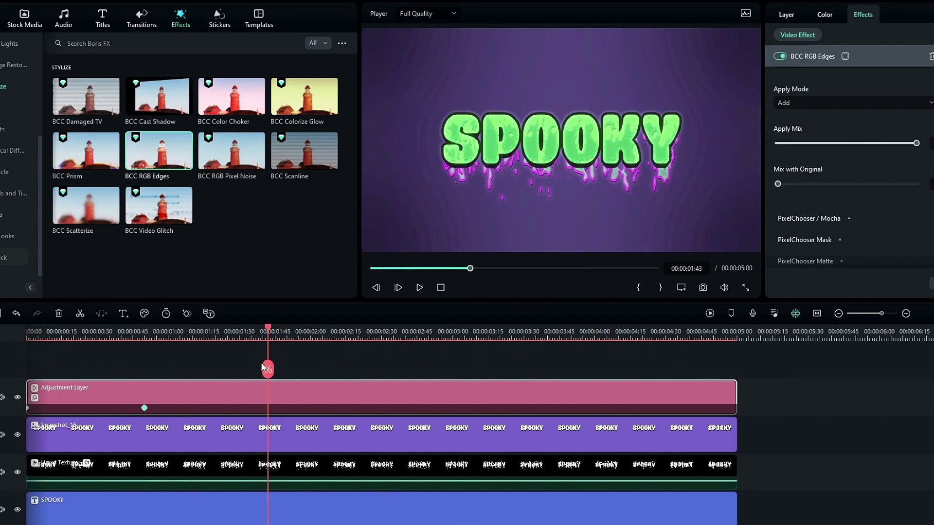
left_click_drag(169, 369, 242, 360)
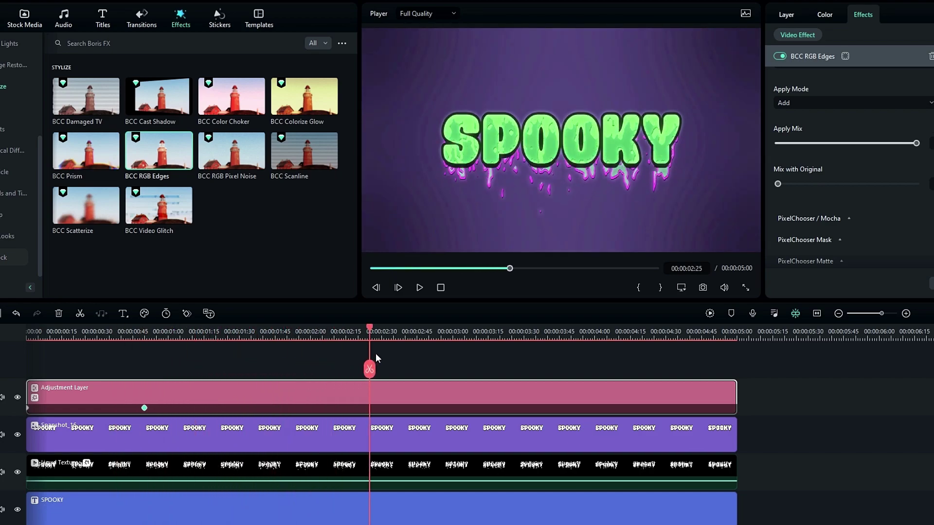
key("Return")
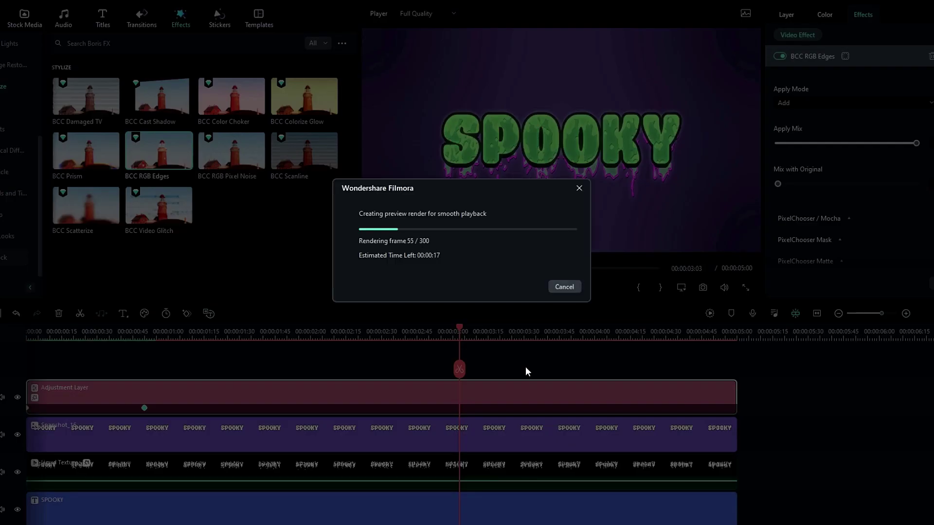